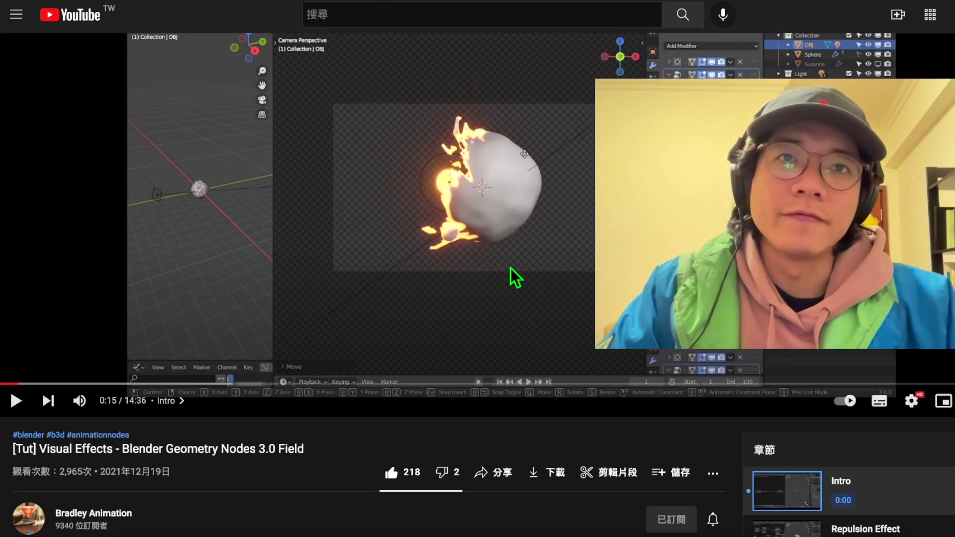
scroll(511, 267, "down", 1)
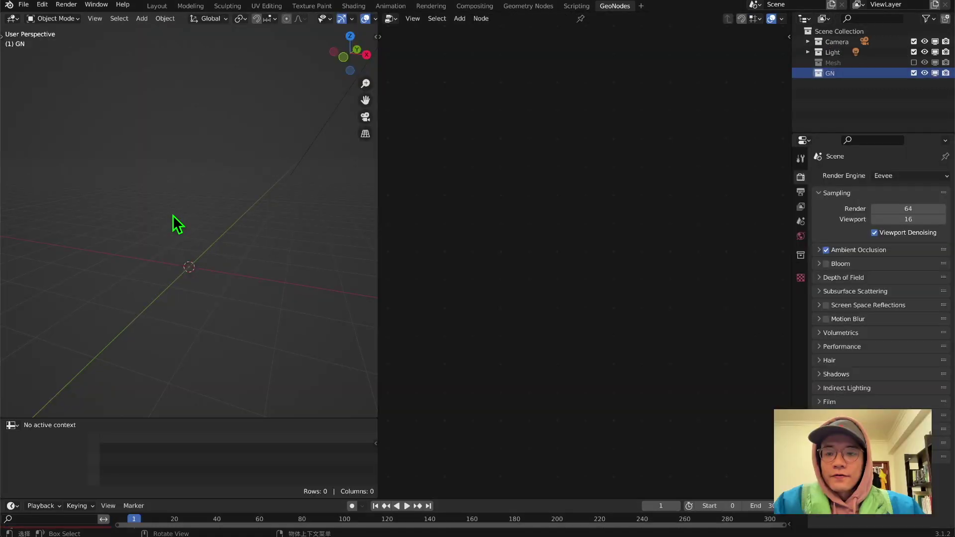
Step: Add an ico sphere object with a new geometry node tree, and name both the object and the tree Force Field
key("shift+a")
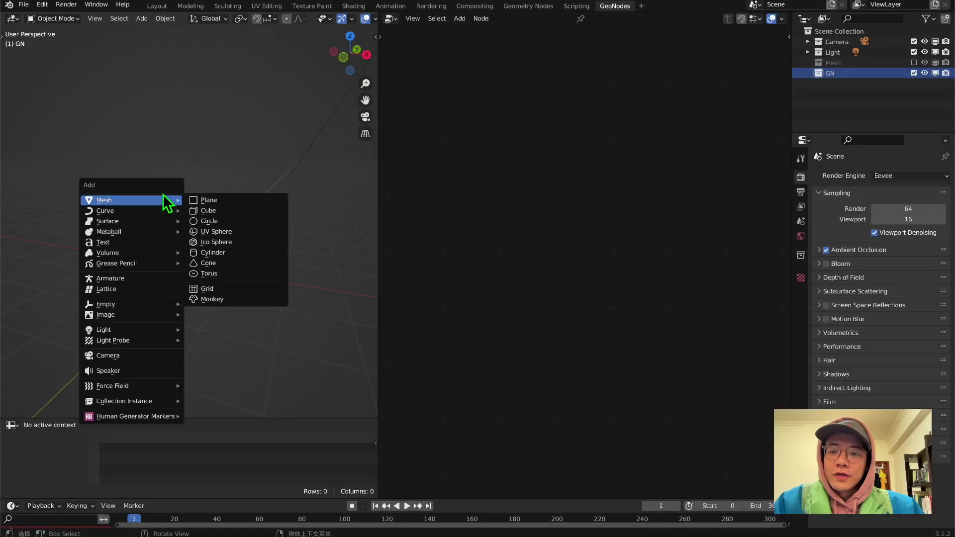
left_click(219, 242)
left_click(527, 20)
left_click(562, 19)
key("BackSpace")
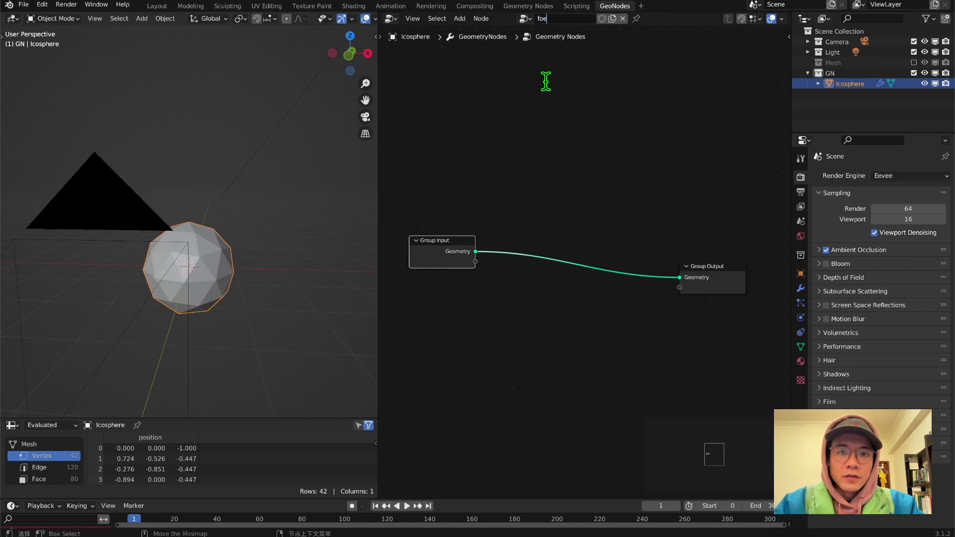
type("Force Field")
key("Return")
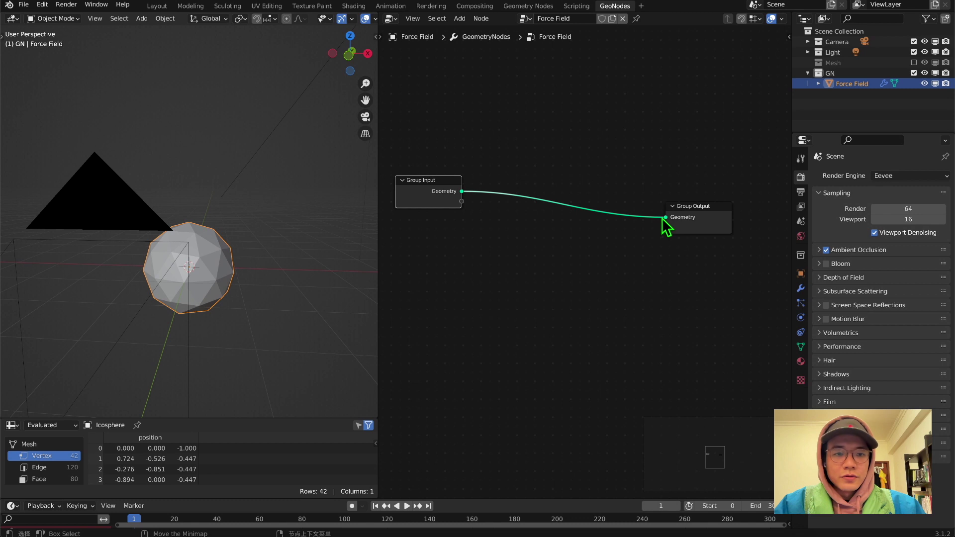
Step: Disconnect the Group Input geometry, add an Ico Sphere node and link its Mesh to the Group Output's Geometry
left_click_drag(665, 217, 529, 241)
key("shift+a")
left_click(455, 149)
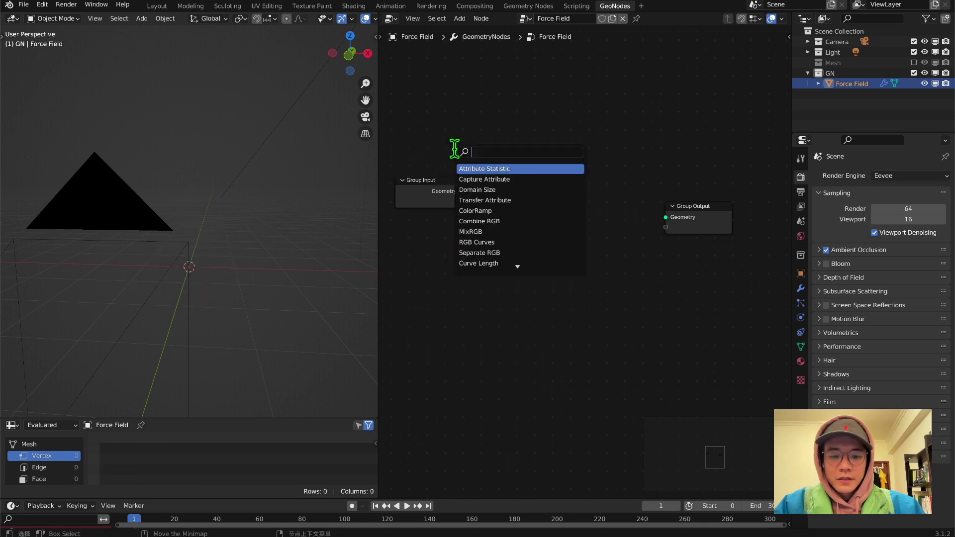
type("ico")
key("Return")
left_click(433, 239)
left_click_drag(500, 254, 669, 218)
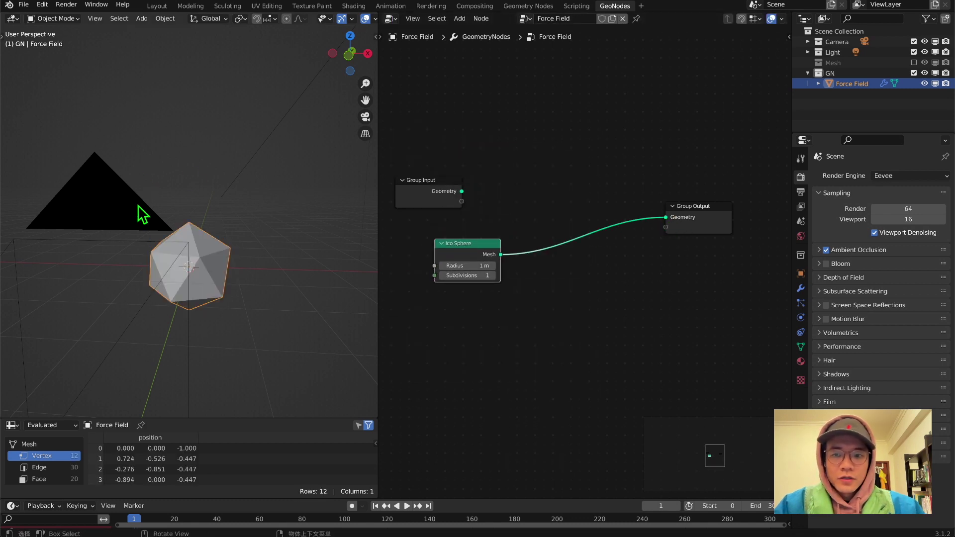
Step: Set the Ico Sphere node's subdivisions to 4 and move the Group Output node farther away from it
middle_click_drag(142, 215, 189, 233)
left_click(493, 275)
left_click(493, 276)
left_click(492, 275)
middle_click_drag(290, 292, 179, 222)
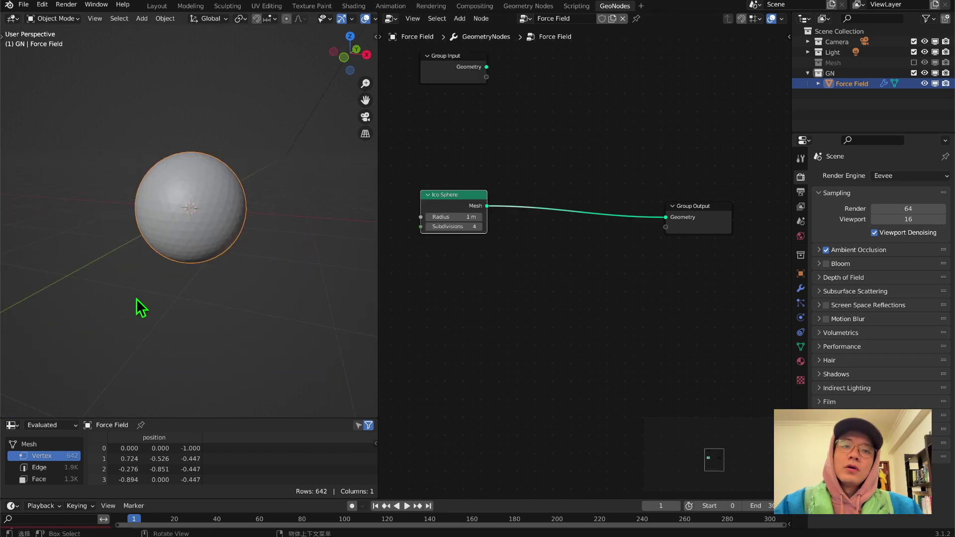
middle_click_drag(235, 192, 207, 177)
middle_click_drag(610, 271, 583, 273)
left_click_drag(684, 216, 712, 209)
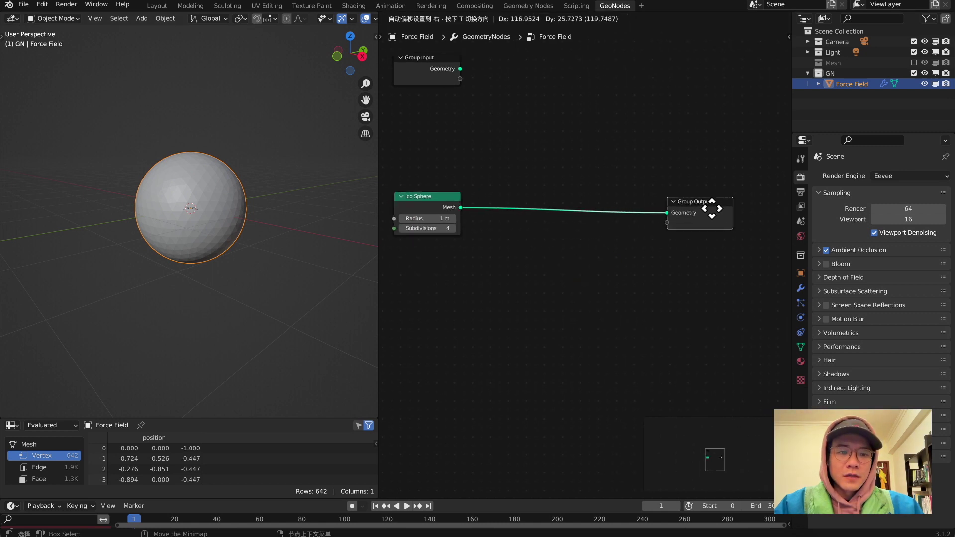
Step: Add a second ico sphere mesh object to the scene at the centre of the Force Field sphere
scroll(184, 209, "down", 1)
middle_click_drag(188, 209, 204, 213)
key("shift+a")
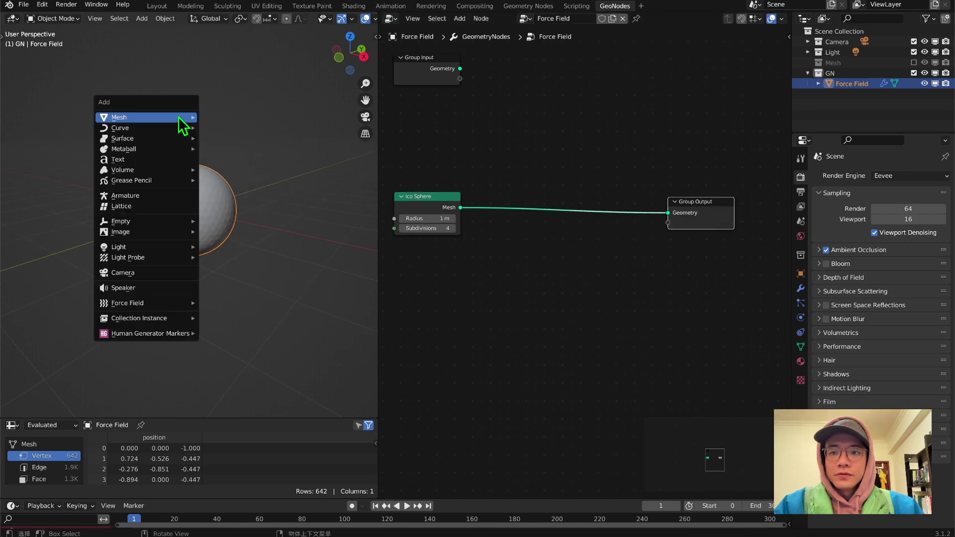
mouse_move(181, 118)
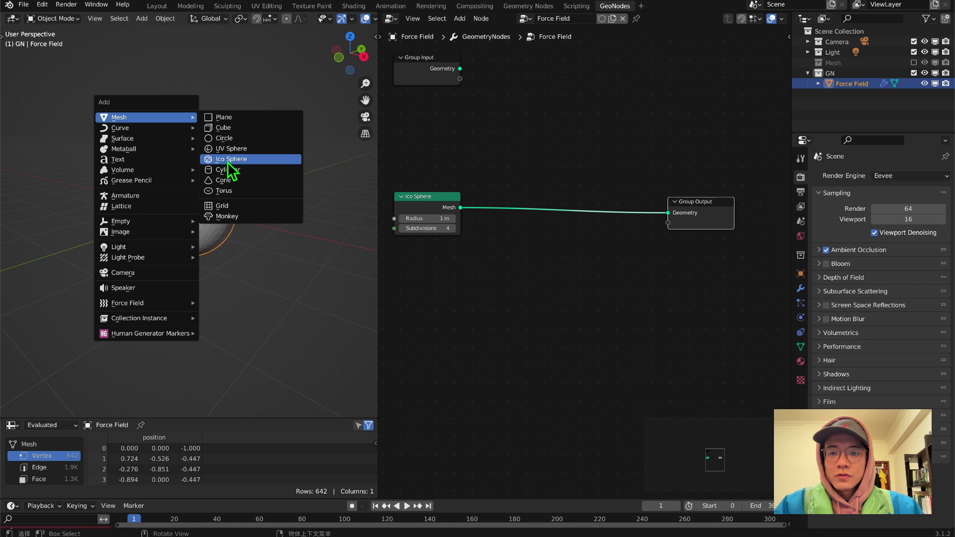
left_click(232, 160)
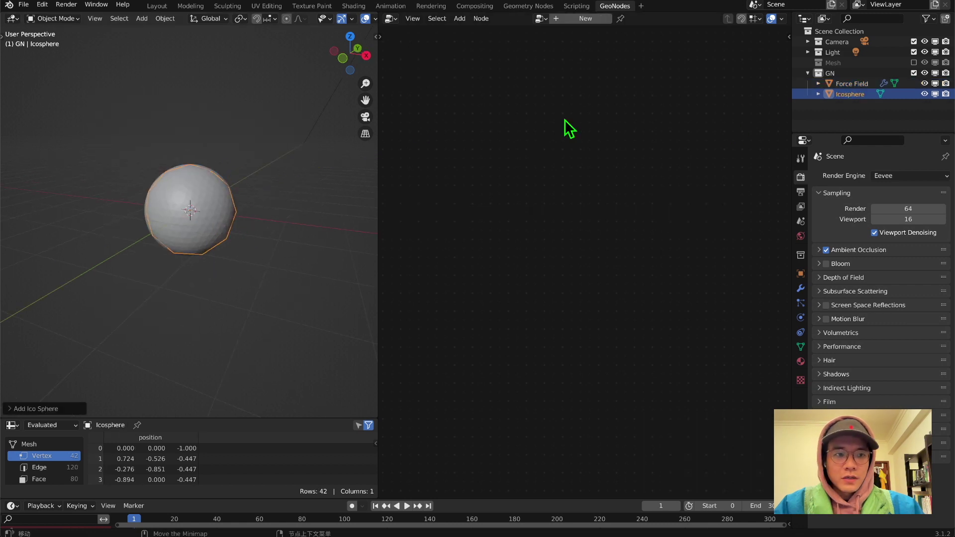
Step: Scale the new Icosphere down and move it so it partly overlaps the upper side of the Force Field sphere
key("s")
right_click(206, 211)
key("s")
left_click(217, 204)
key("shift+d")
left_click(189, 168)
middle_click_drag(181, 202, 207, 128)
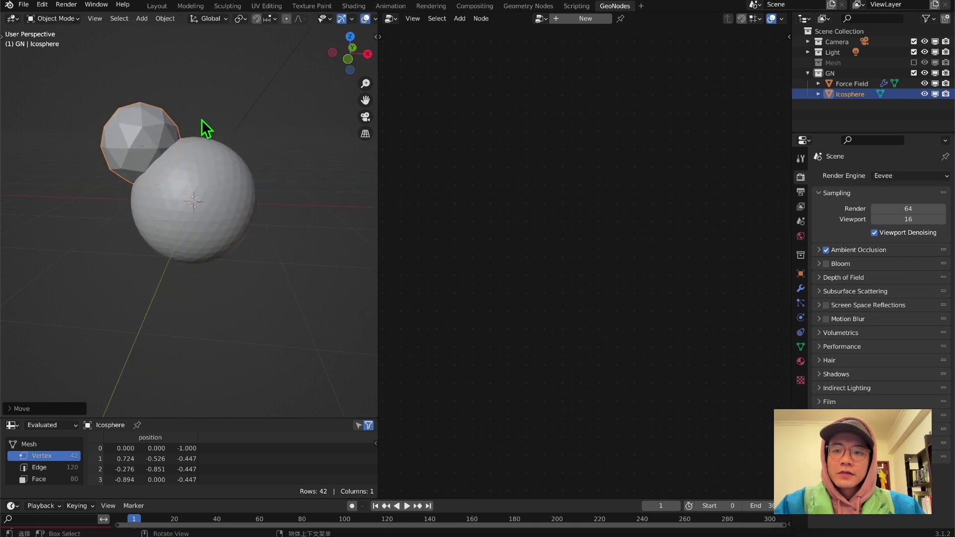
Step: Pin the Force Field node tree in the node editor, then select the Icosphere object
left_click(852, 84)
left_click(854, 95)
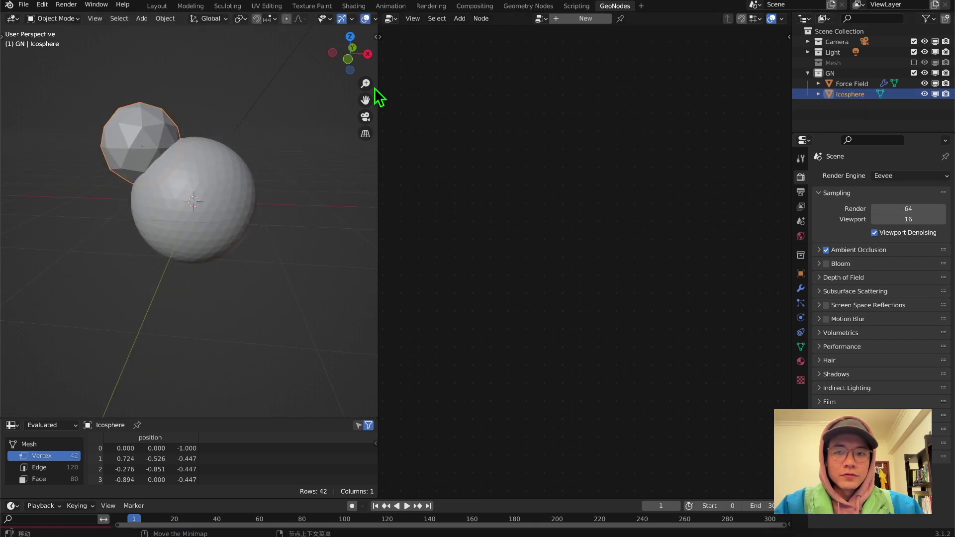
left_click(252, 206)
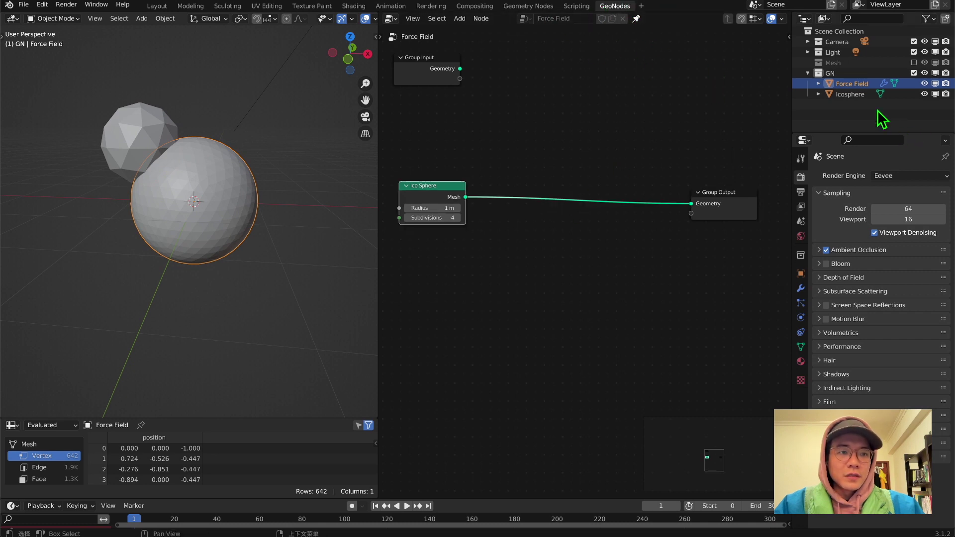
left_click(848, 95)
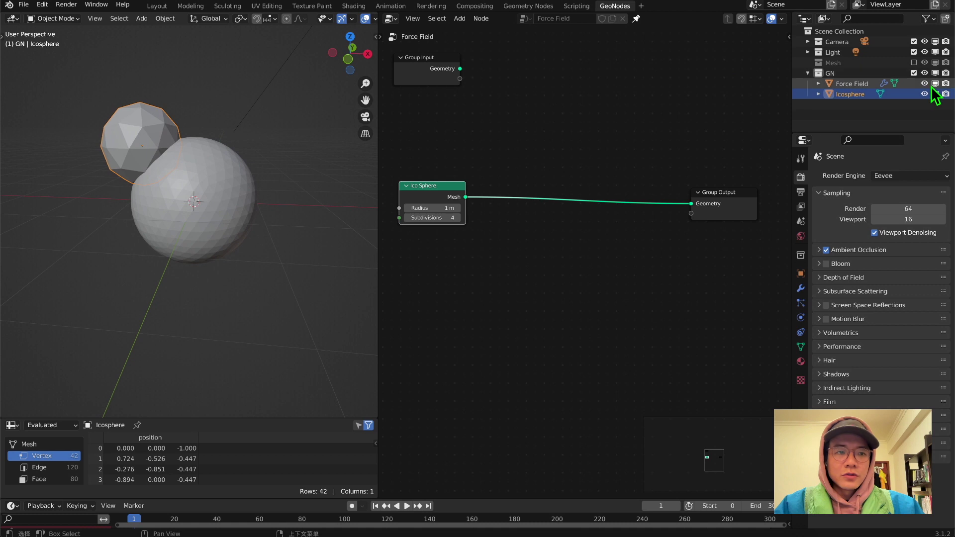
Step: Bring the Icosphere into the Force Field tree as an Object Info node below the Ico Sphere node, and space out the nodes
left_click(858, 84)
left_click_drag(858, 94, 442, 311)
left_click(517, 254)
middle_click_drag(458, 296, 585, 228)
scroll(587, 223, "down", 3)
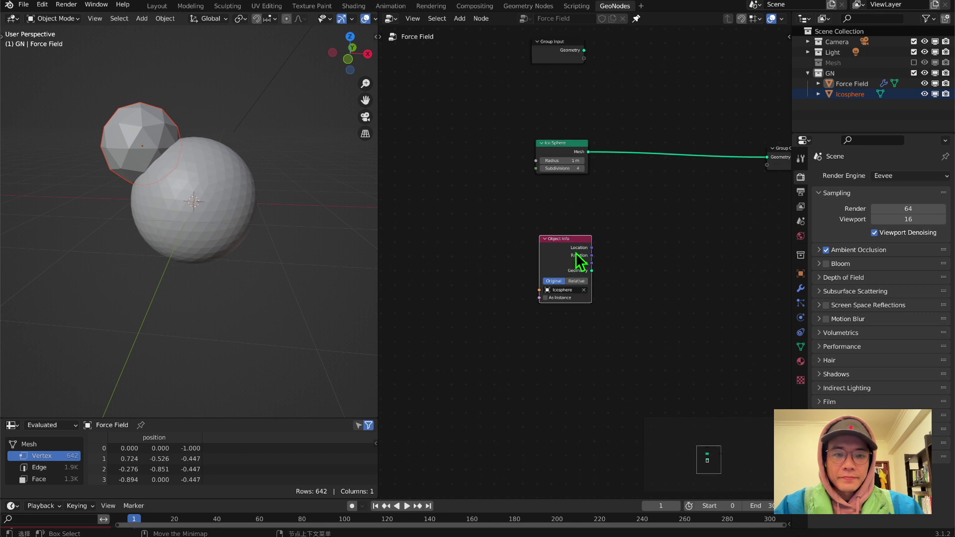
left_click_drag(576, 257, 561, 260)
left_click_drag(566, 144, 546, 122)
middle_click_drag(662, 202, 610, 198)
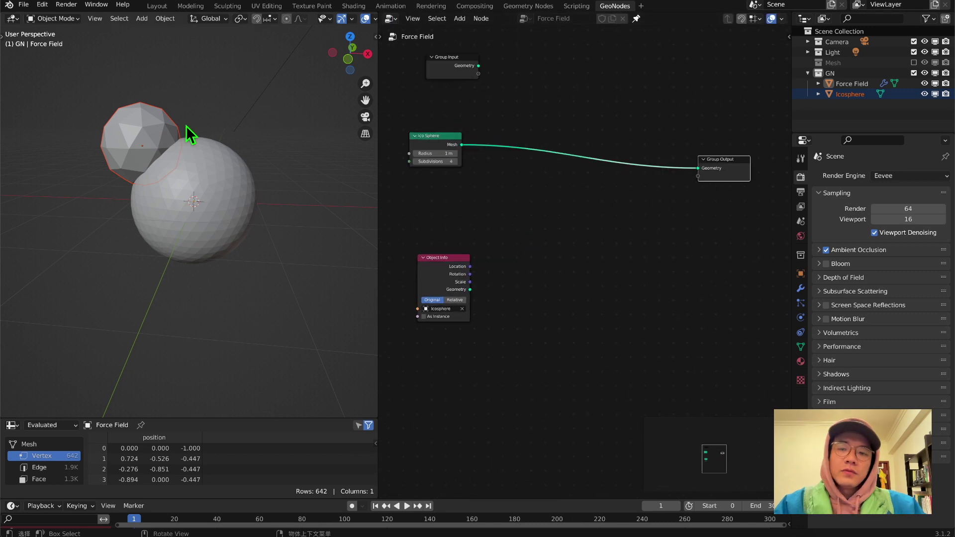
mouse_move(219, 175)
middle_mouse_down()
mouse_move(222, 190)
mouse_move(88, 78)
middle_mouse_up()
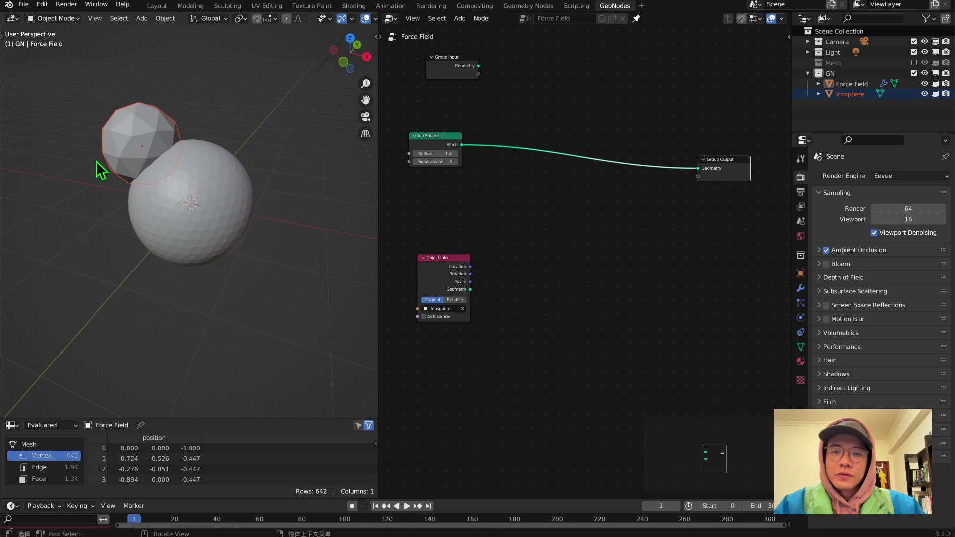
mouse_move(325, 219)
middle_mouse_down()
mouse_move(319, 195)
mouse_move(349, 205)
middle_mouse_up()
left_click(532, 230)
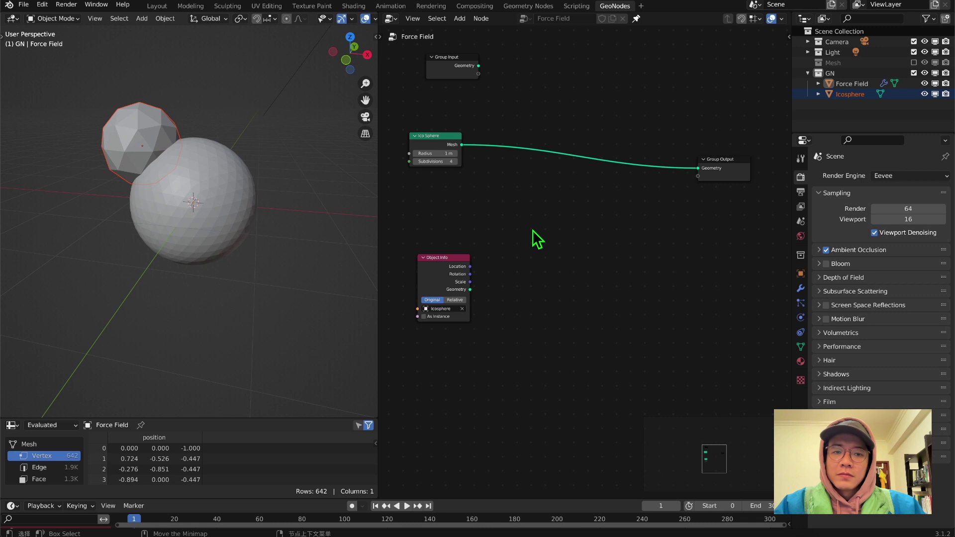
key("shift+a")
left_click(528, 130)
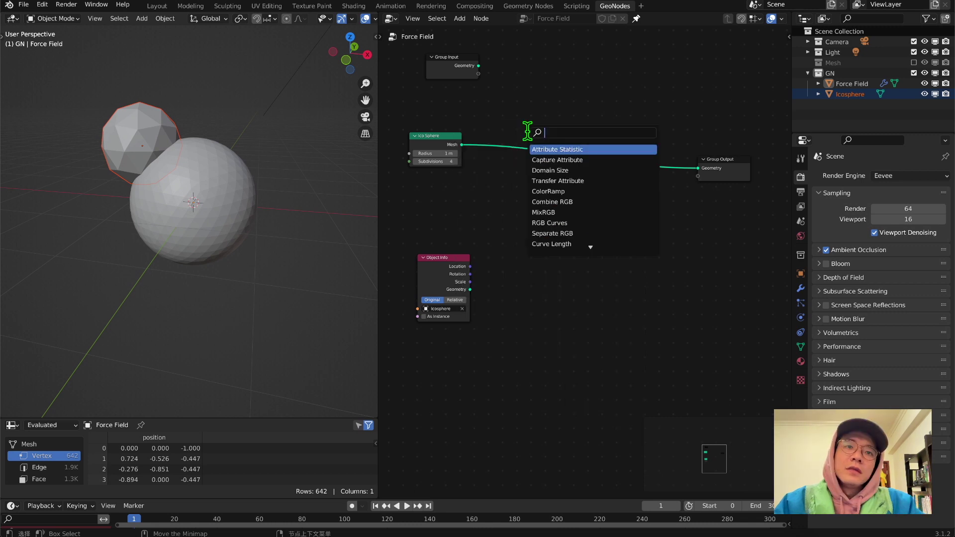
key("Escape")
Step: Insert a Separate Geometry node into the link between the Ico Sphere and Group Output nodes
key("shift+a")
left_click(503, 213)
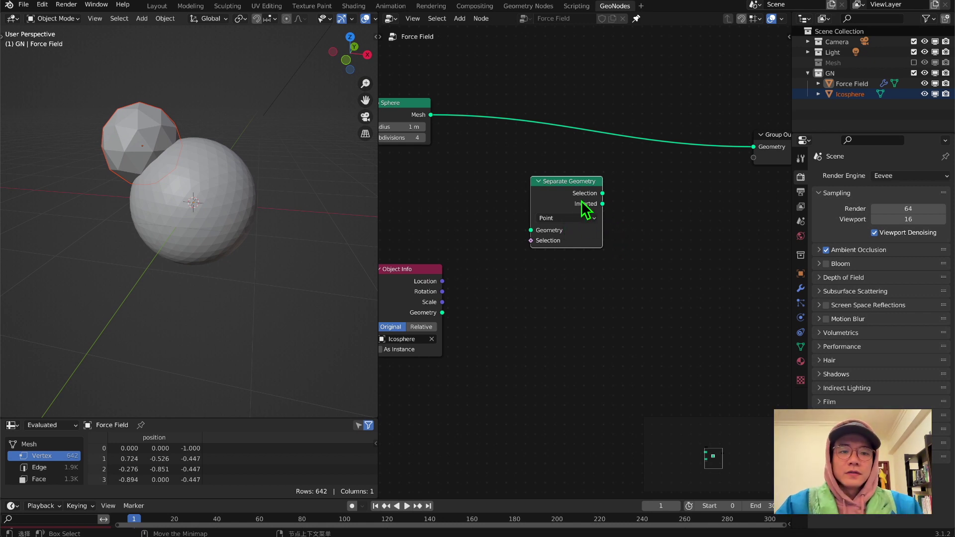
scroll(531, 219, "down", 2)
left_click_drag(580, 228, 580, 192)
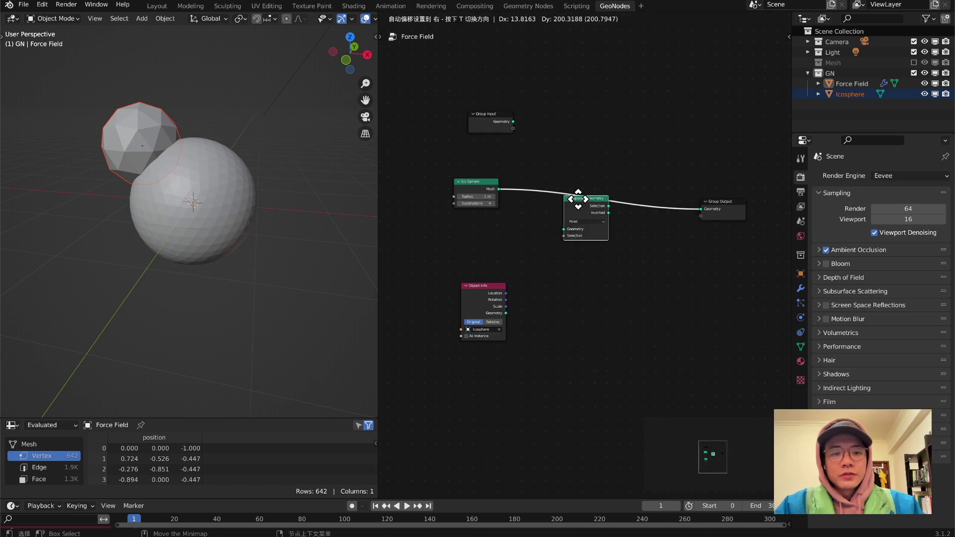
scroll(556, 201, "up", 2)
middle_click_drag(514, 247, 527, 250)
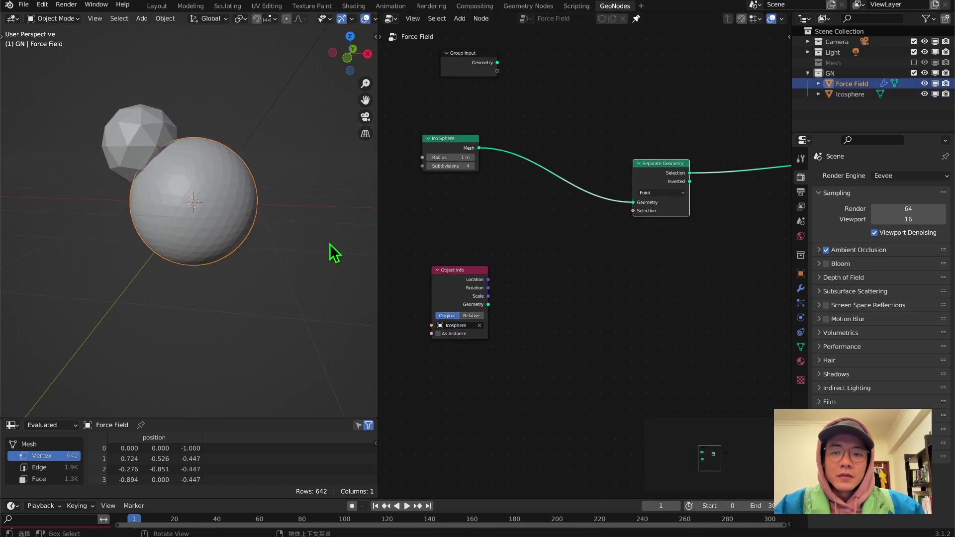
middle_click_drag(194, 157, 239, 183)
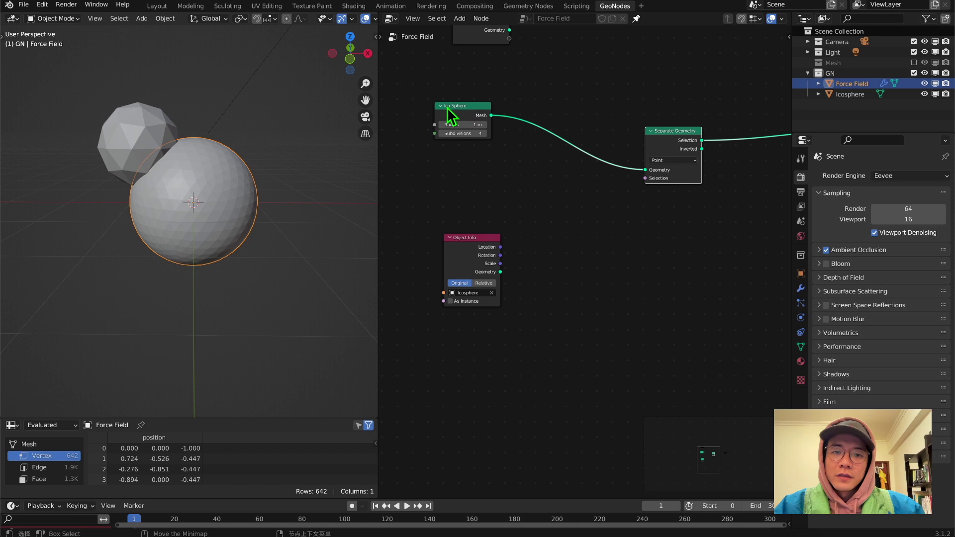
left_click_drag(421, 81, 532, 306)
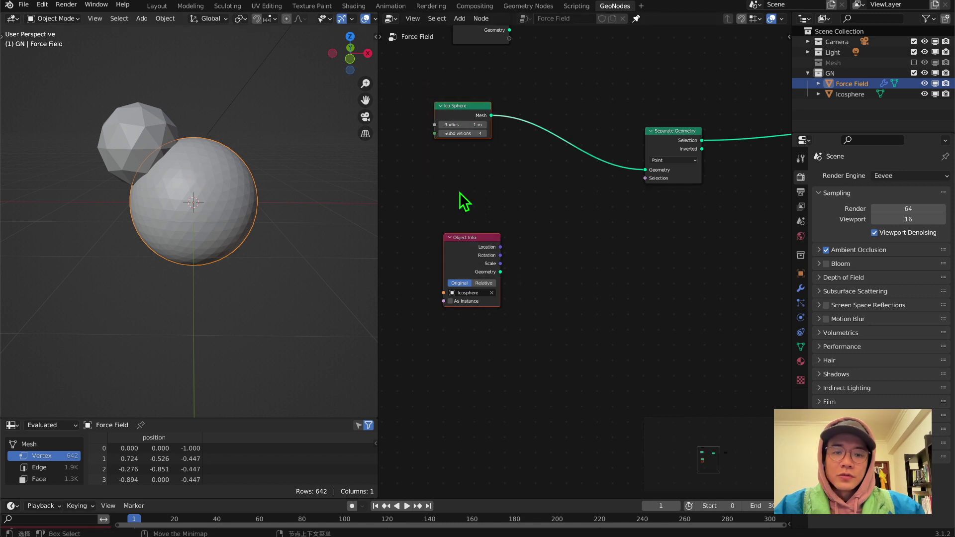
left_click_drag(691, 152, 714, 139)
Step: Add a Geometry Proximity node between the Object Info and Separate Geometry nodes
scroll(529, 203, "down", 1)
key("shift+a")
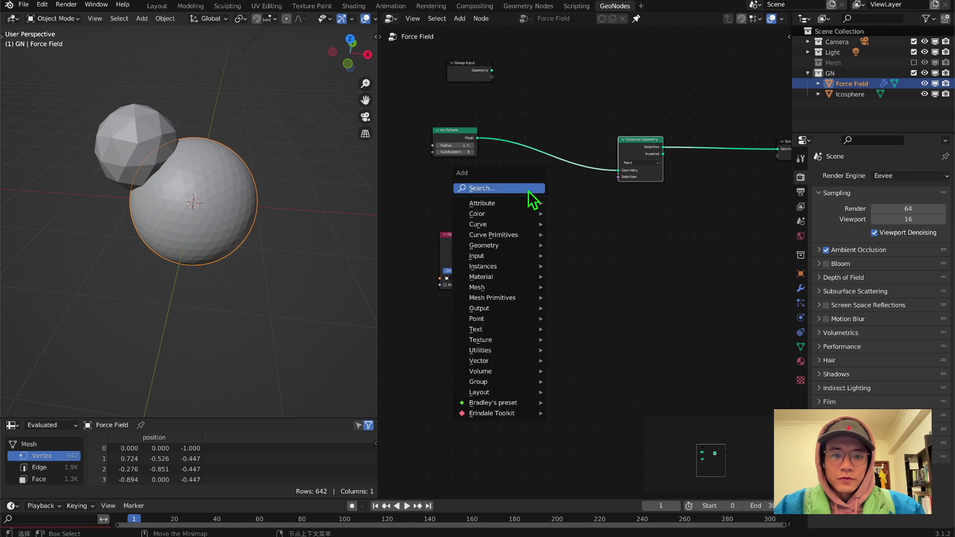
left_click(529, 191)
type("p")
scroll(528, 190, "down", 7)
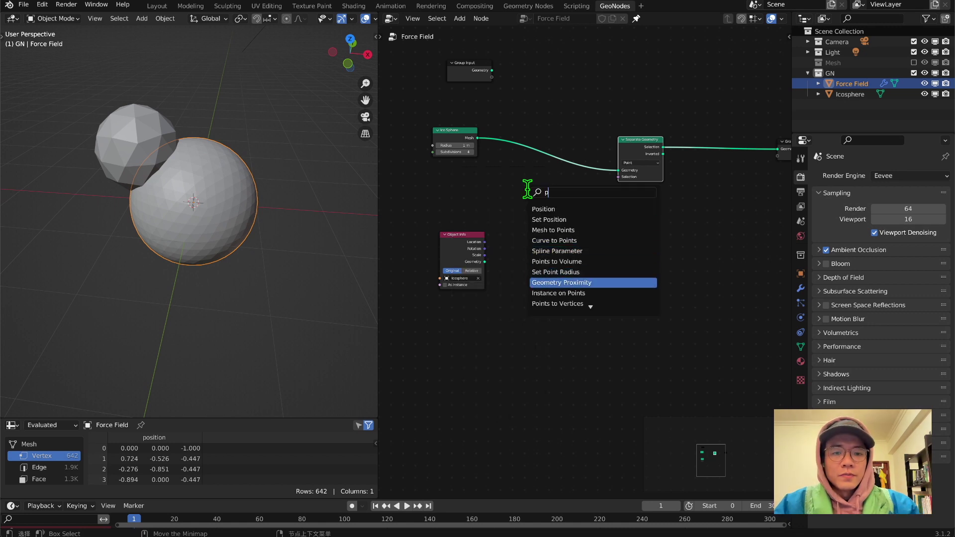
key("Return")
left_click(528, 189)
scroll(569, 244, "up", 3)
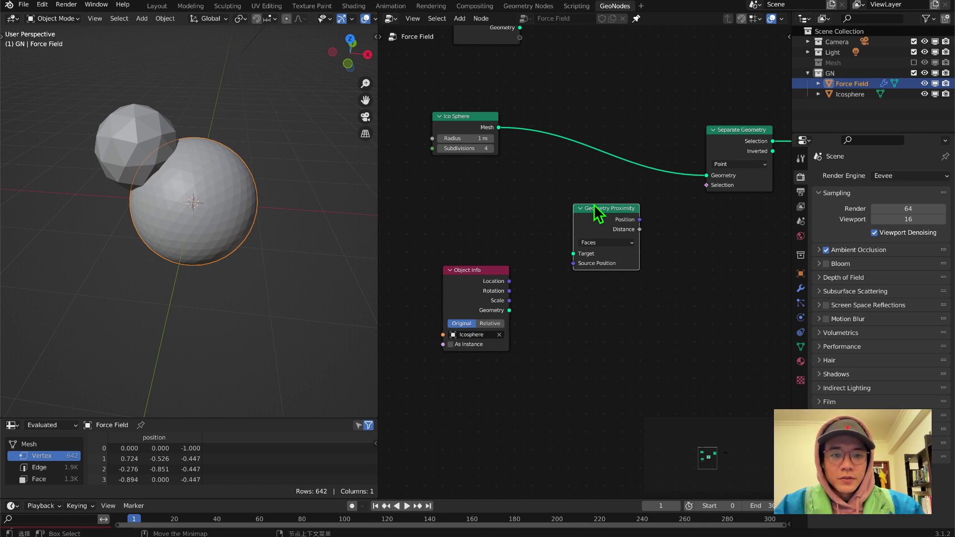
Step: Link the Object Info node's Geometry to the Target input of Geometry Proximity and place the two nodes side by side
middle_click_drag(550, 219, 569, 205)
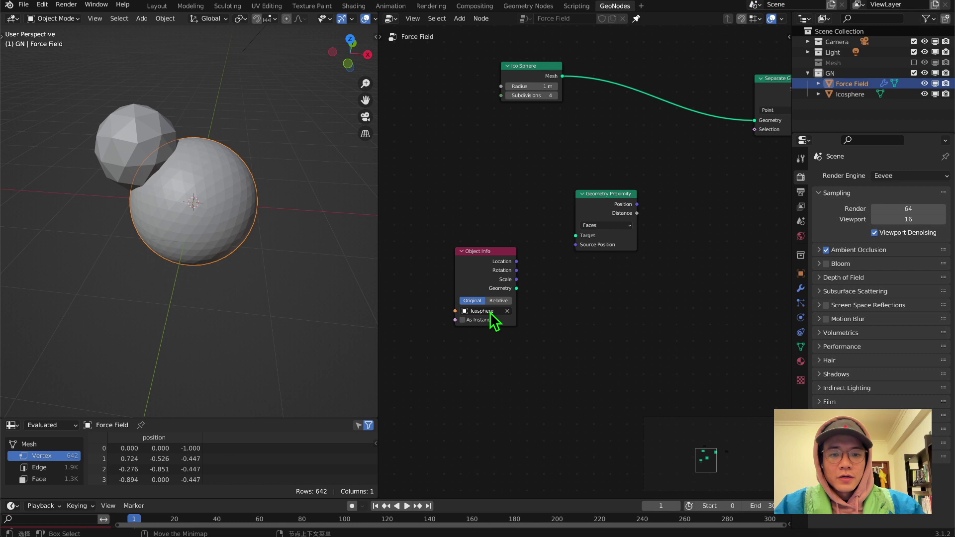
left_click_drag(517, 289, 576, 235)
middle_click_drag(606, 296, 562, 324)
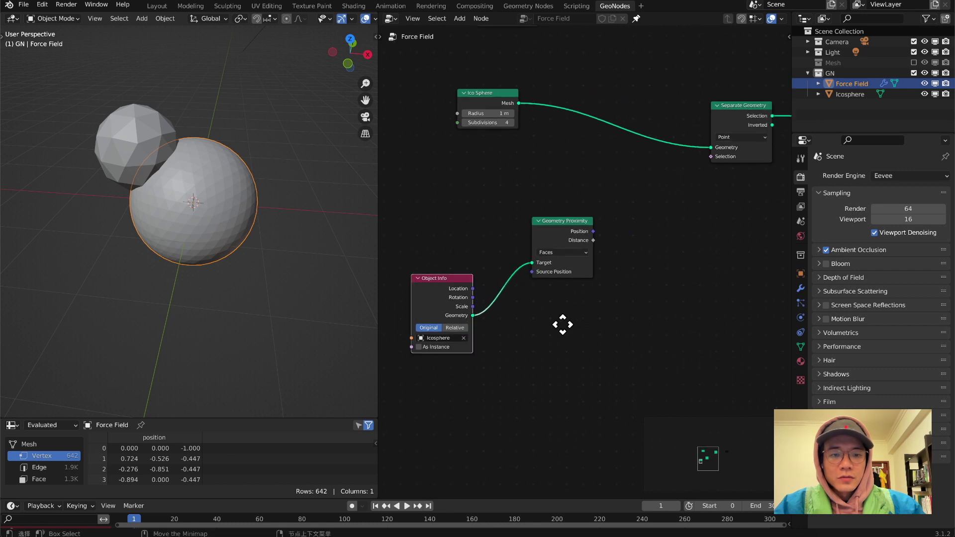
middle_click_drag(562, 324, 515, 343)
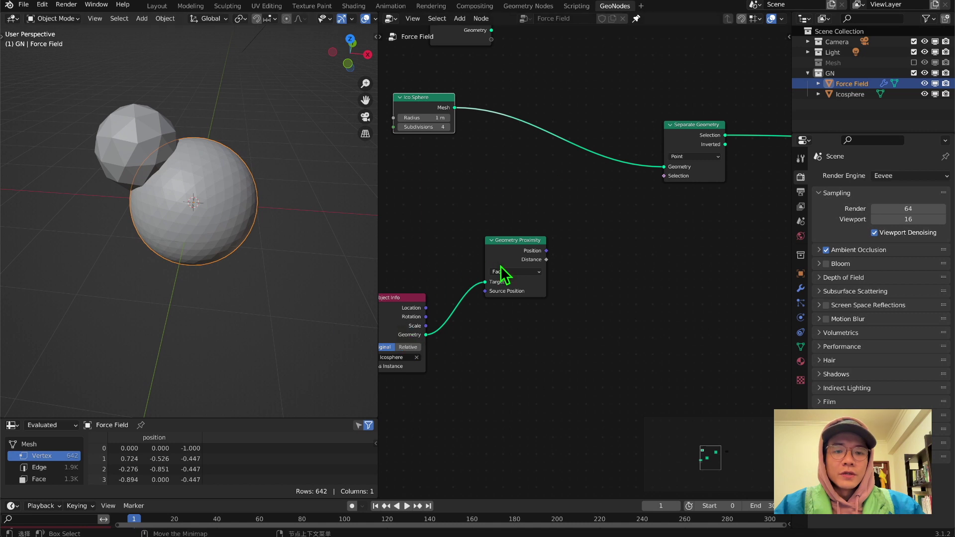
scroll(554, 273, "down", 1)
left_click_drag(545, 250, 535, 275)
middle_click_drag(603, 280, 595, 255)
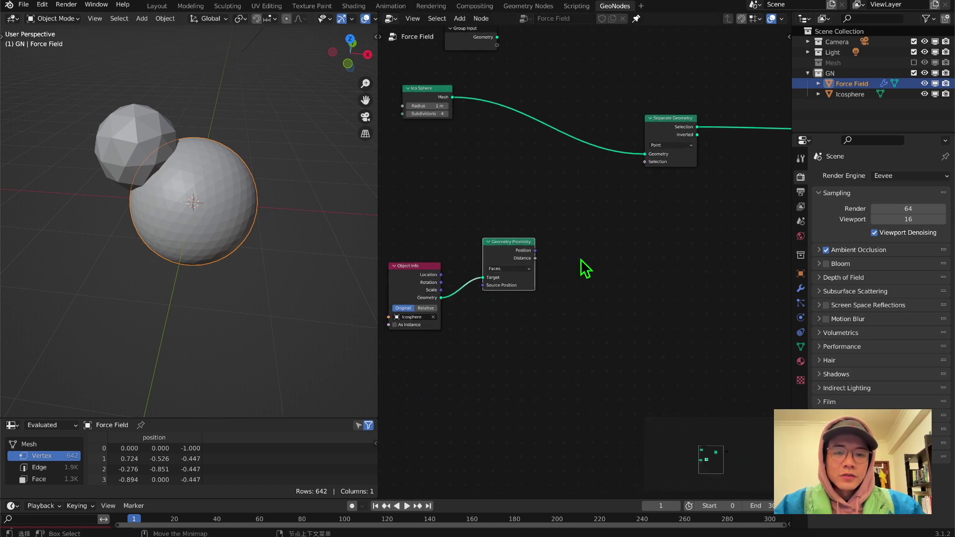
Step: Add a Compare node beside Geometry Proximity and link the proximity Distance to its A input
key("shift+a")
type("com")
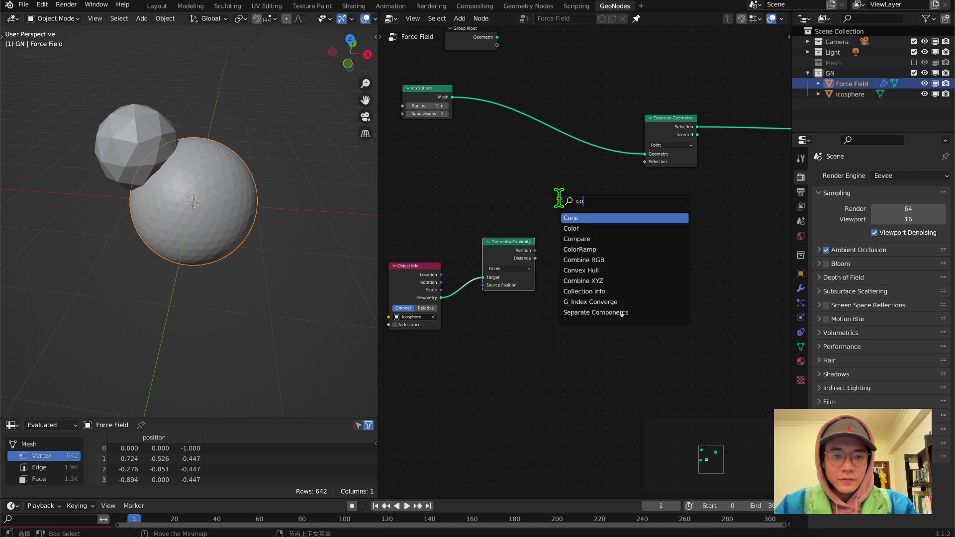
key("Return")
left_click(561, 264)
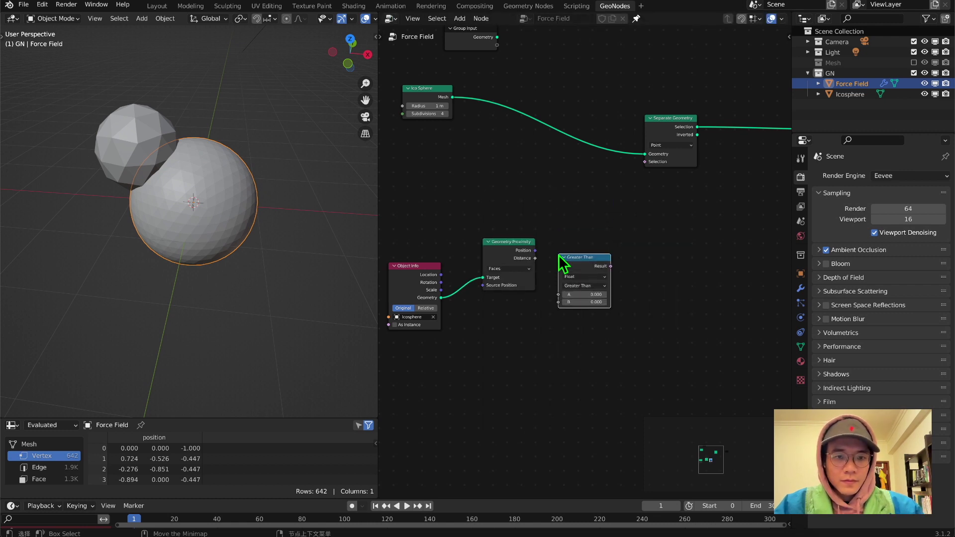
scroll(562, 269, "up", 2)
left_click_drag(523, 257, 553, 303)
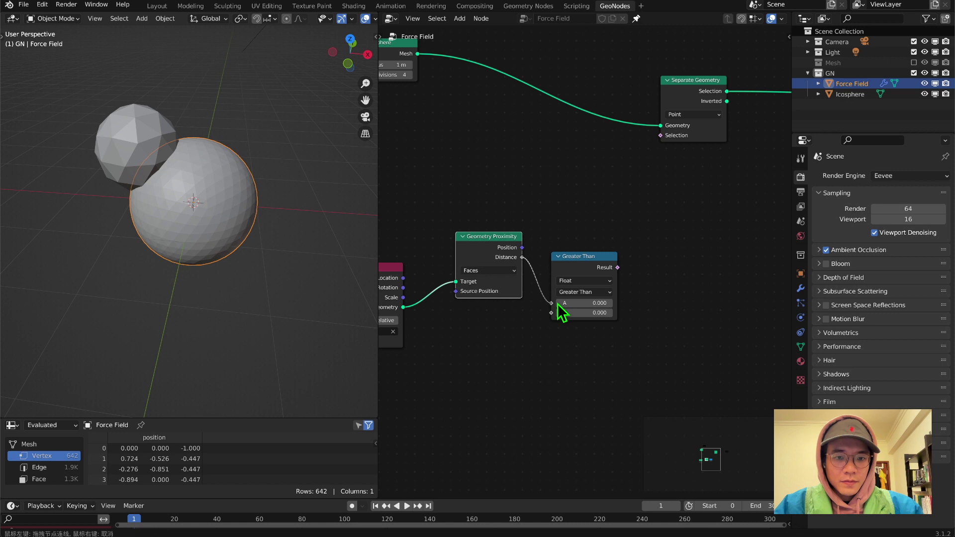
Step: Link the Compare node's Result to the Selection input of Separate Geometry
left_click_drag(623, 261, 661, 135)
mouse_move(162, 224)
middle_mouse_down()
mouse_move(169, 211)
mouse_move(170, 223)
middle_mouse_up()
middle_click_drag(607, 240, 791, 186)
middle_click_drag(217, 188, 184, 140)
middle_click_drag(232, 203, 195, 139)
Step: Reposition the Object Info node and set its transform space to Relative
left_click_drag(567, 226, 554, 203)
middle_click_drag(566, 271, 527, 293)
middle_click_drag(211, 194, 191, 192)
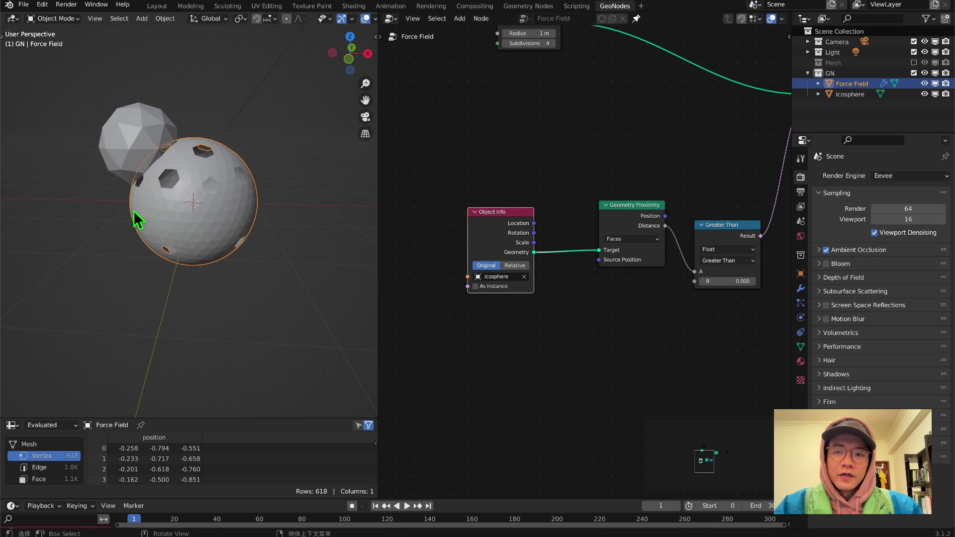
left_click(518, 265)
middle_click_drag(133, 166, 152, 177)
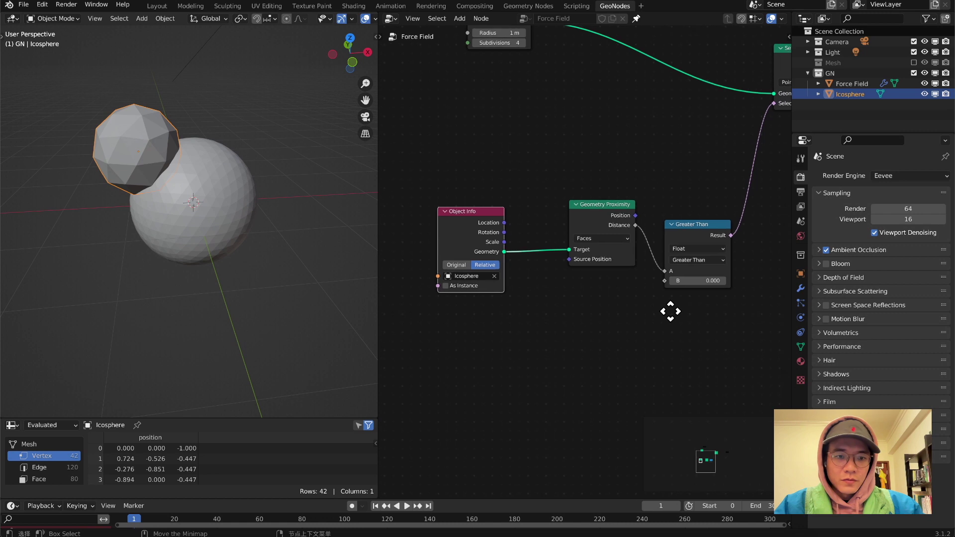
Step: Set the Compare node's B threshold to 0.200 and check the cutout on the sphere from several angles
middle_click_drag(670, 311, 620, 305)
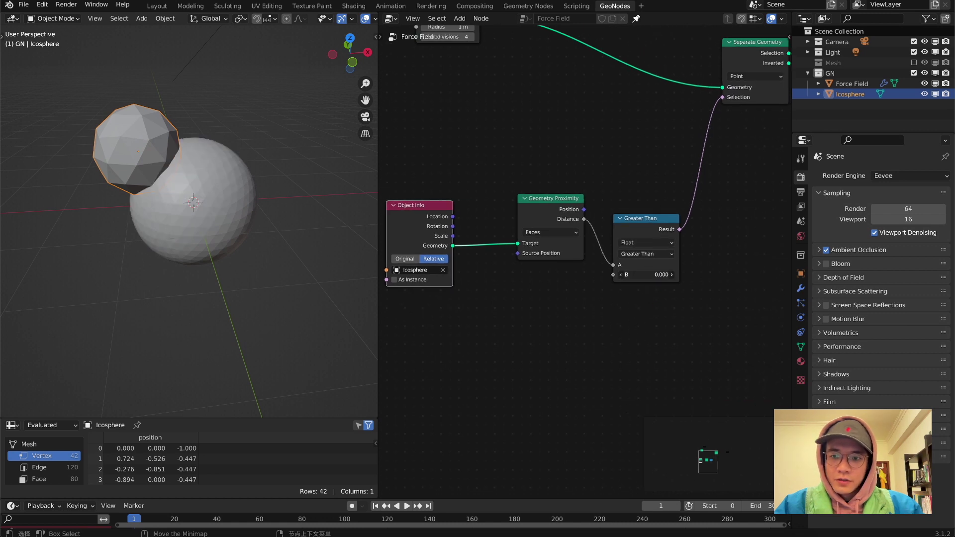
left_click_drag(646, 274, 661, 274)
middle_click_drag(95, 234, 214, 236)
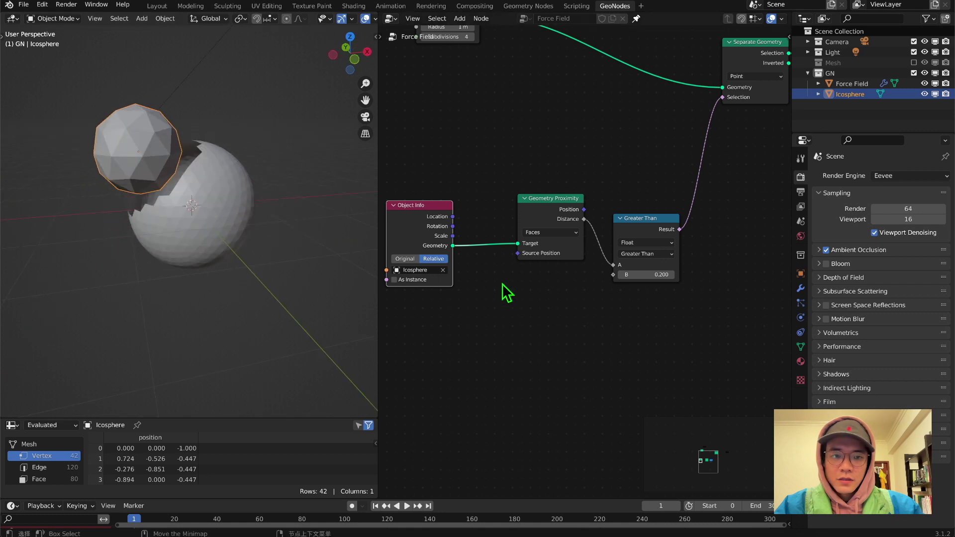
middle_click_drag(251, 204, 127, 135)
scroll(694, 308, "up", 2)
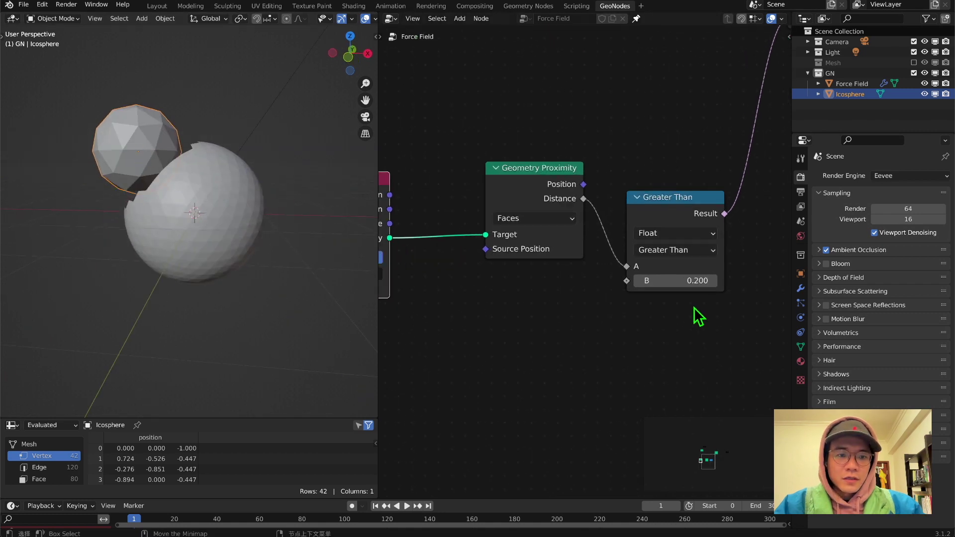
Step: Move the icosphere around the sphere's edge to test the proximity cutout
middle_click_drag(694, 315, 655, 300)
middle_click_drag(96, 171, 147, 169)
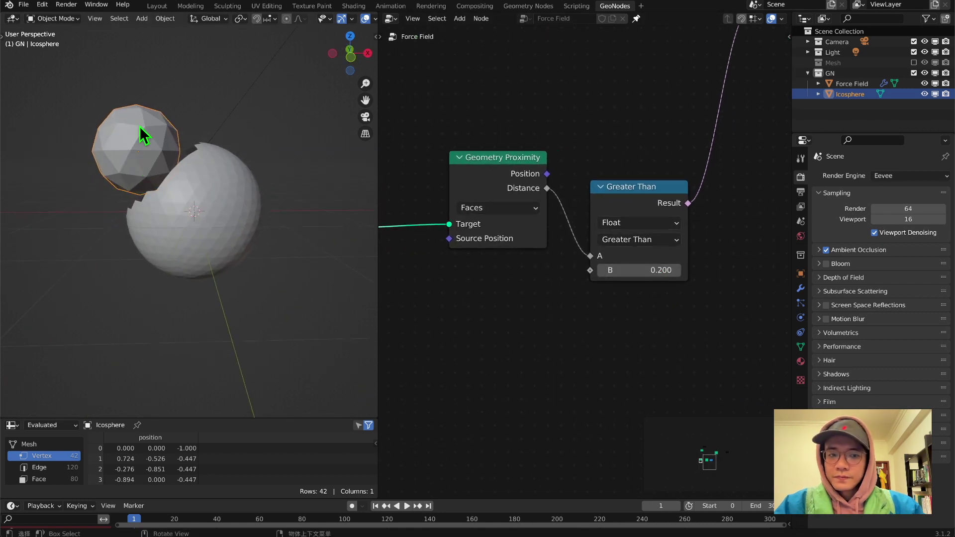
key("g")
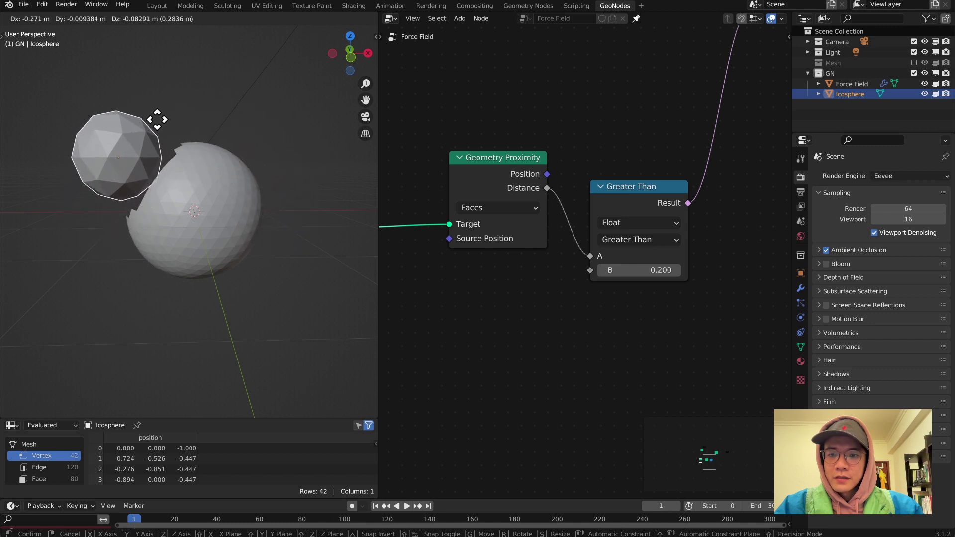
left_click(214, 91)
Step: Try Separate Geometry's Inverted output on the Group Output with a test move of the icosphere, and restore the Selection output link
scroll(213, 118, "down", 3)
middle_click_drag(224, 134, 209, 167)
middle_click_drag(632, 142, 277, 405)
left_click_drag(495, 221, 745, 210)
middle_click_drag(214, 209, 169, 165)
key("g")
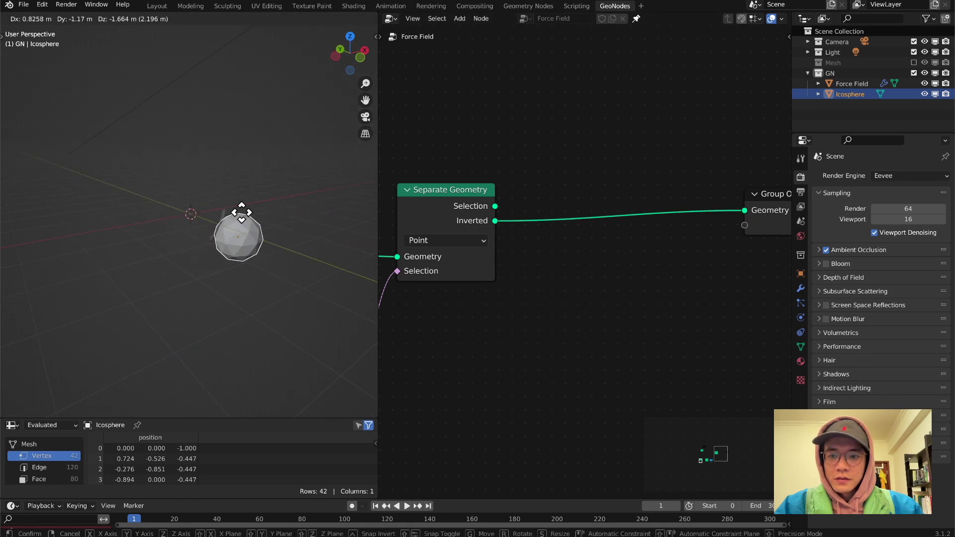
right_click(220, 167)
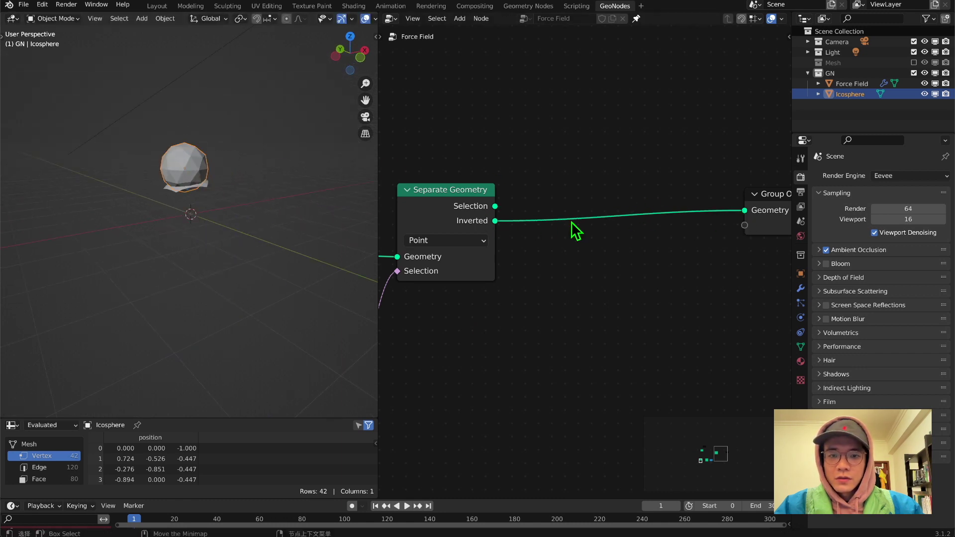
left_click_drag(495, 206, 744, 210)
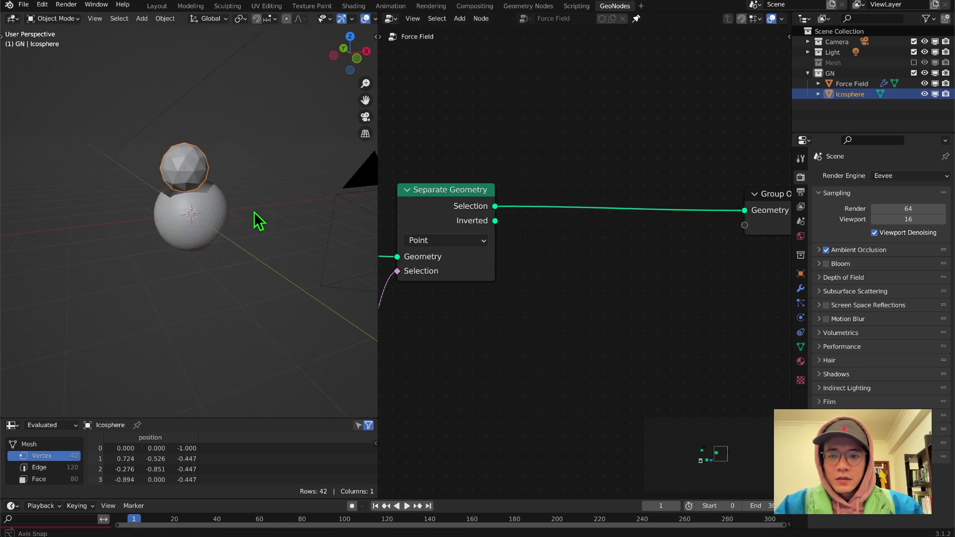
Step: Move the icosphere against the upper side of the force field sphere
key("g")
left_click(162, 190)
middle_click_drag(81, 257, 348, 294)
Step: Raise the Ico Sphere node's Subdivisions to 6
scroll(456, 331, "down", 6)
middle_click_drag(456, 331, 684, 212)
scroll(637, 223, "down", 4)
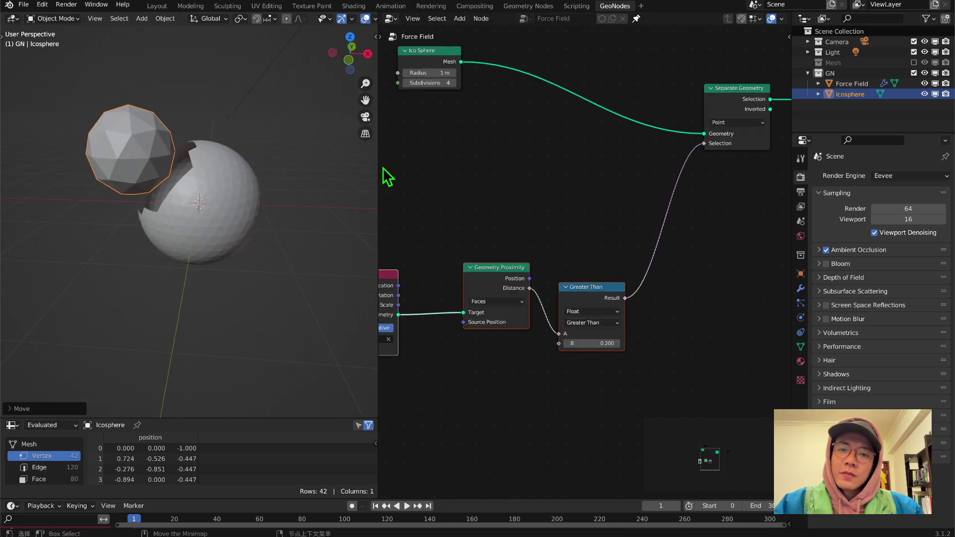
middle_click_drag(450, 144, 520, 248)
scroll(522, 246, "up", 2)
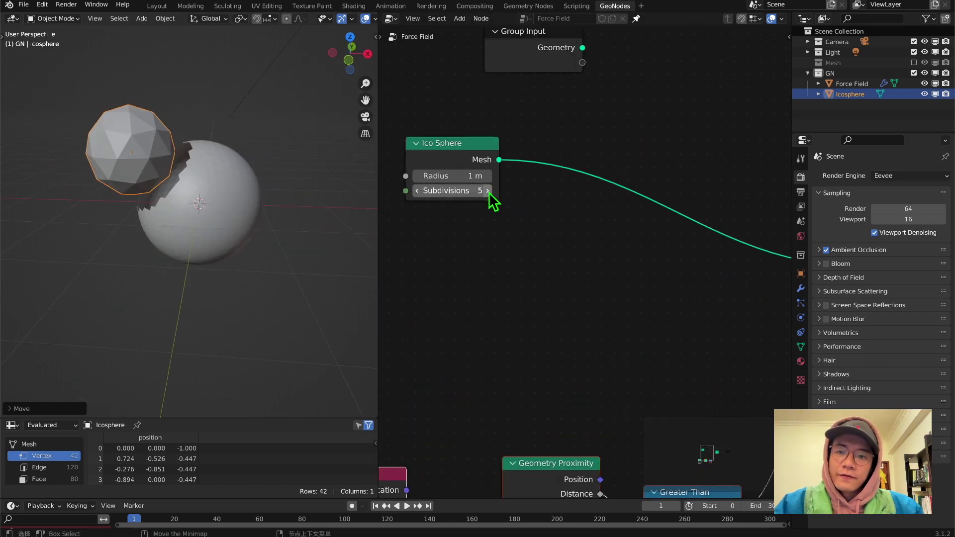
Step: Move the icosphere near the denser sphere to test the finer cutout edge
key("g")
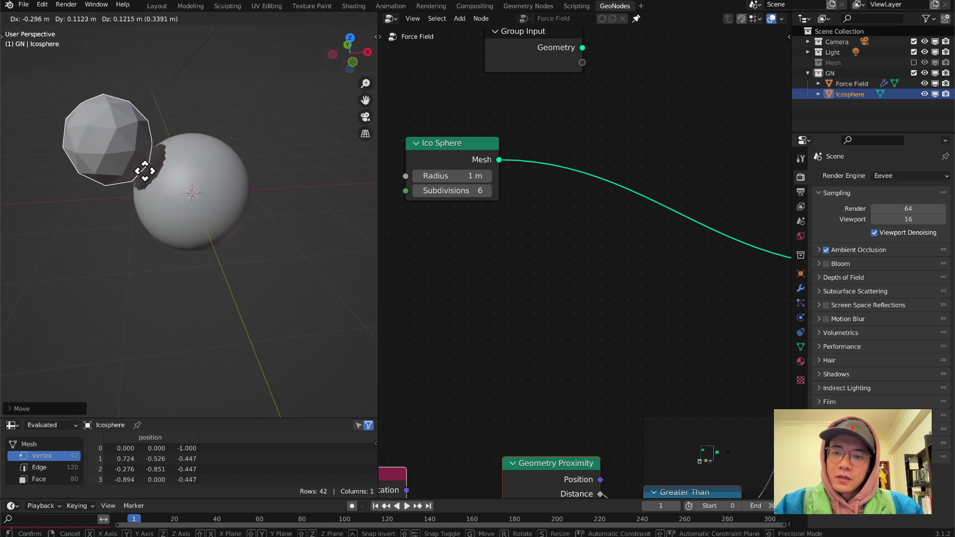
left_click(155, 177)
scroll(182, 198, "down", 5)
scroll(498, 283, "down", 1)
middle_click_drag(616, 305, 471, 183)
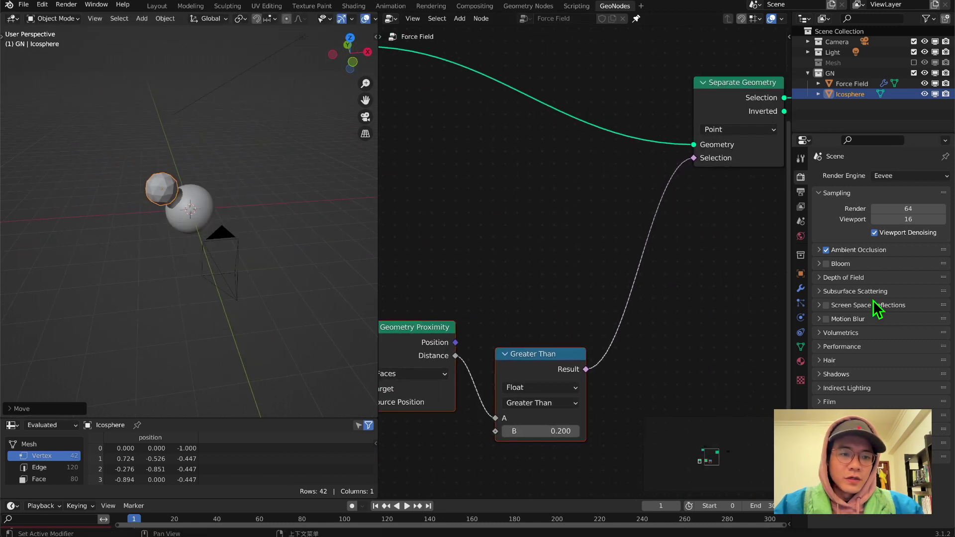
Step: Add a Smooth modifier to the Force Field object and set its Repeat to 6
left_click(801, 288)
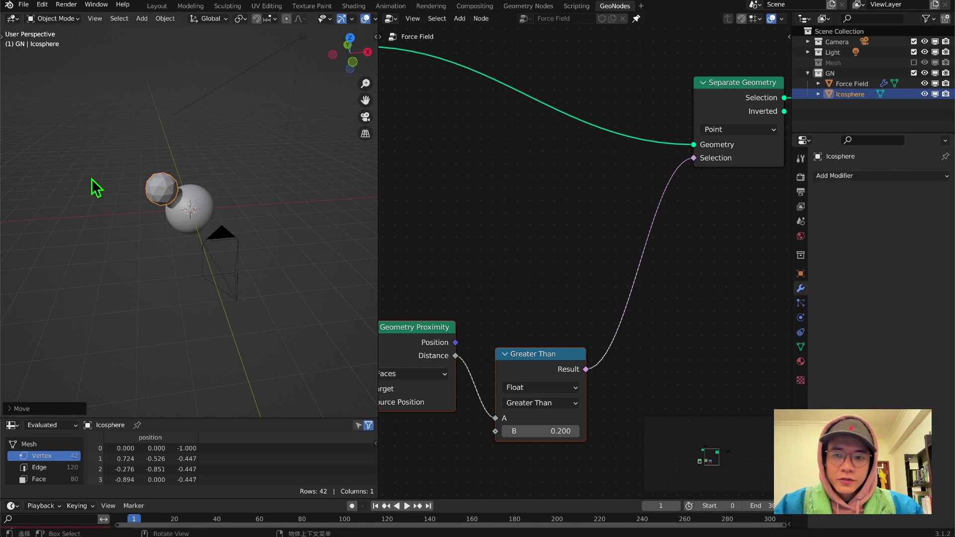
left_click(198, 198)
left_click(852, 177)
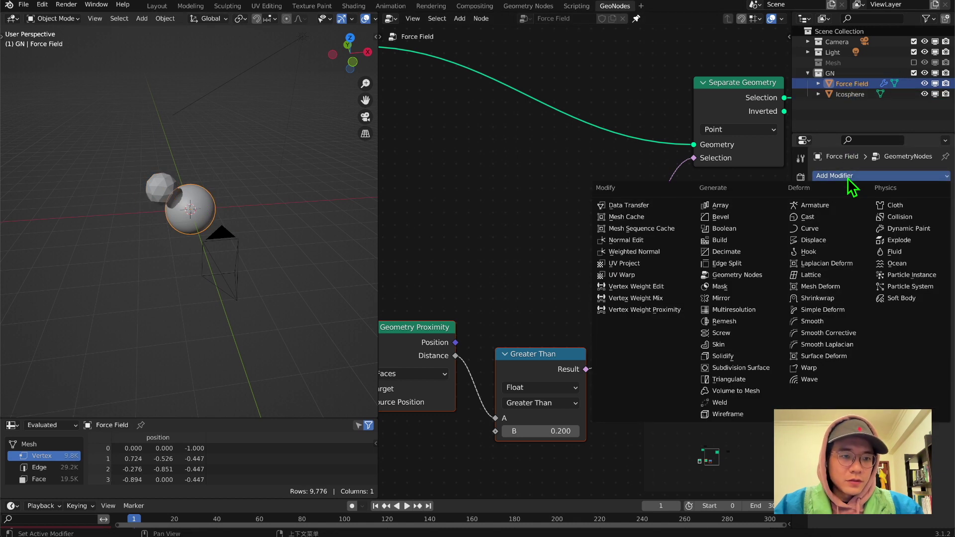
left_click(816, 321)
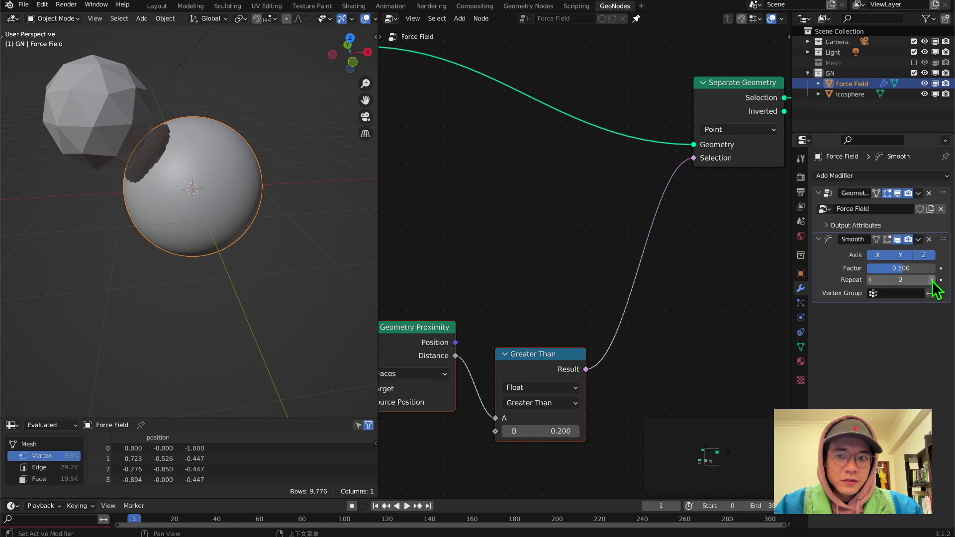
scroll(235, 182, "up", 2)
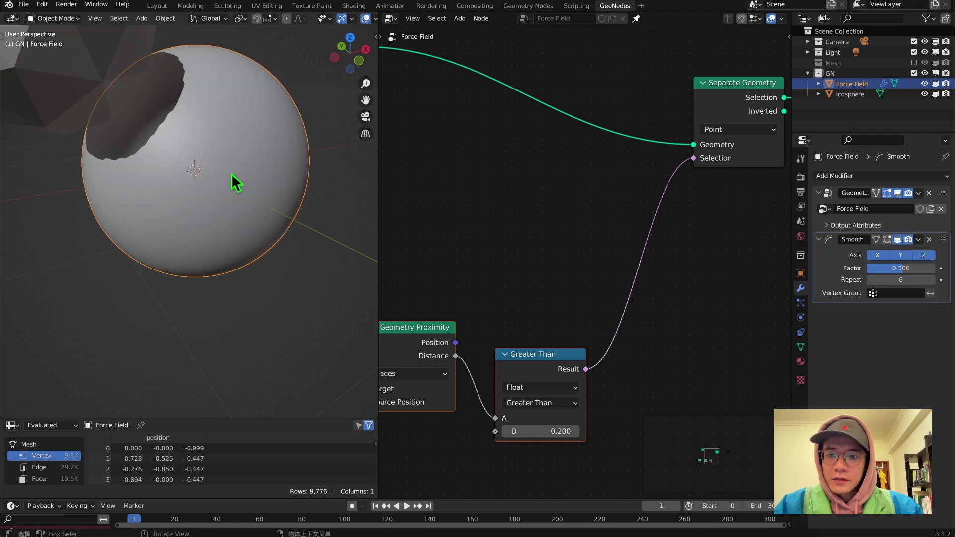
Step: Set the Smooth modifier's Factor to 1.960 and its Repeat to 8
left_click(903, 269)
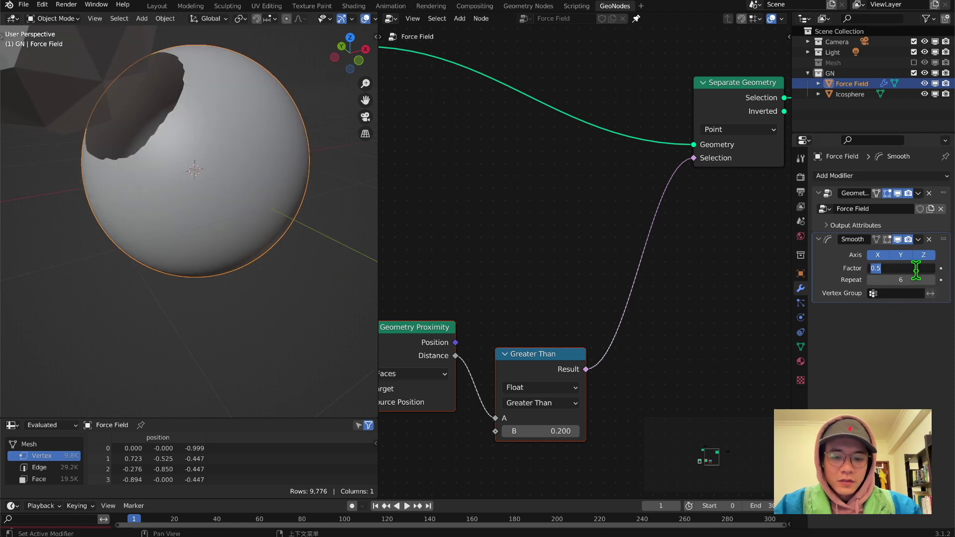
type("1")
key("Return")
left_click_drag(915, 272, 936, 272)
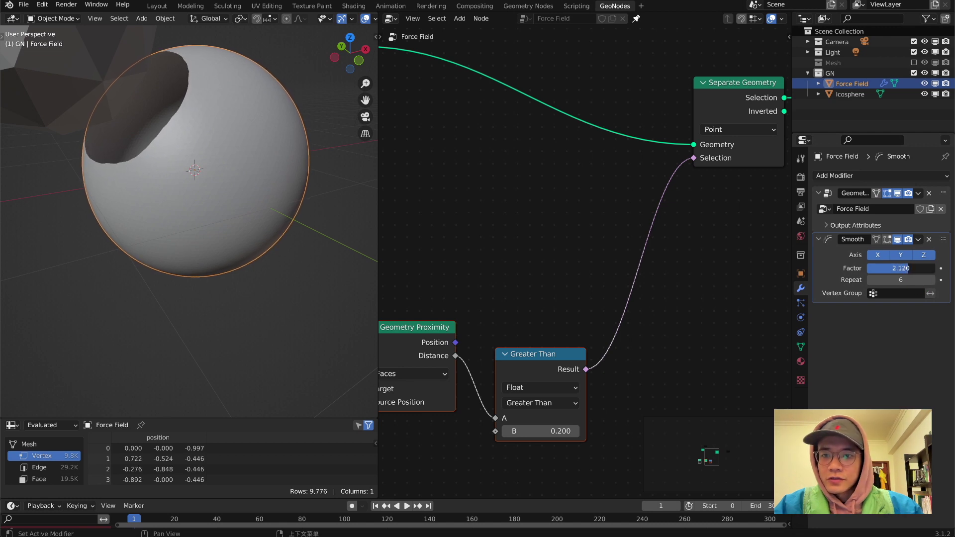
left_click_drag(901, 278, 911, 279)
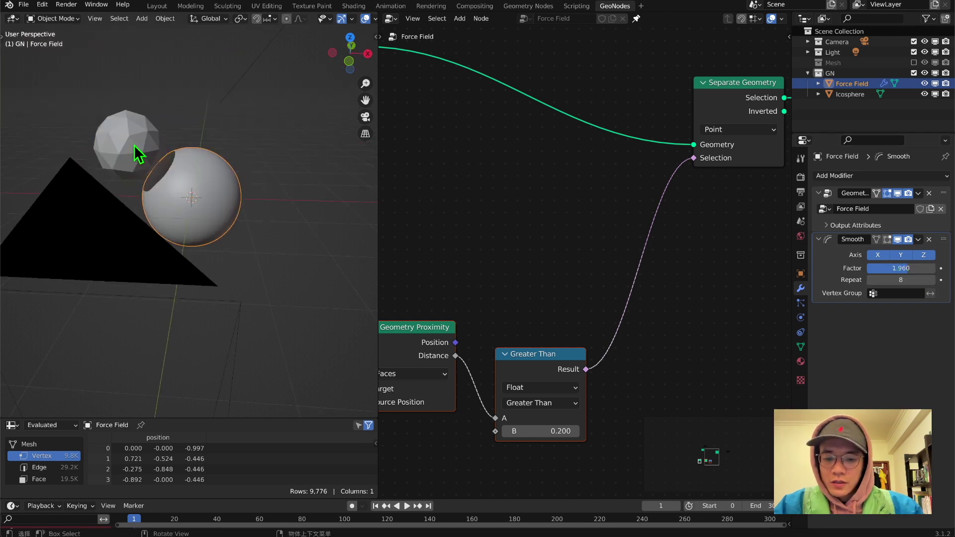
Step: Select the icosphere and move it along the sphere to test the smoothed cutout
left_click_drag(138, 155, 166, 108)
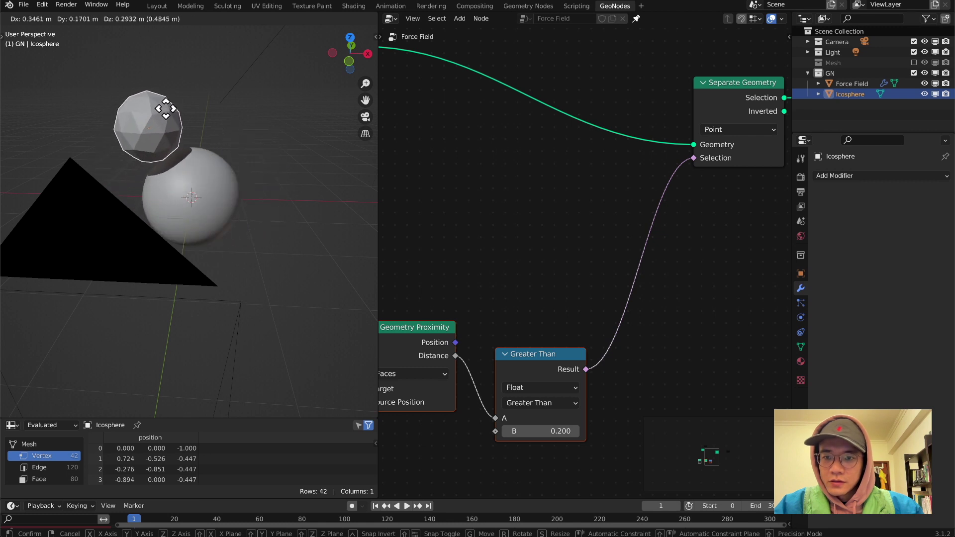
left_click(165, 108)
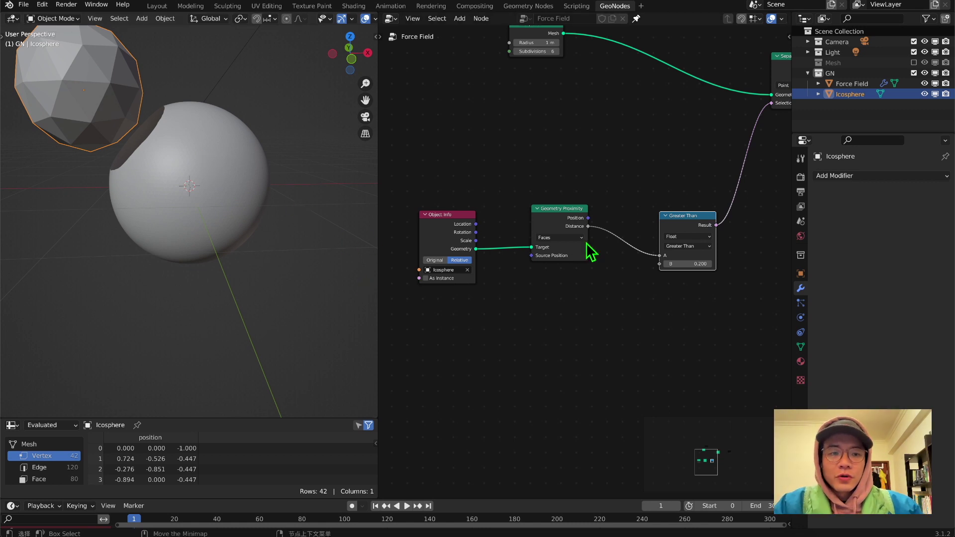
Step: Add a Noise Texture node below the Geometry Proximity node
middle_click_drag(570, 172, 539, 114)
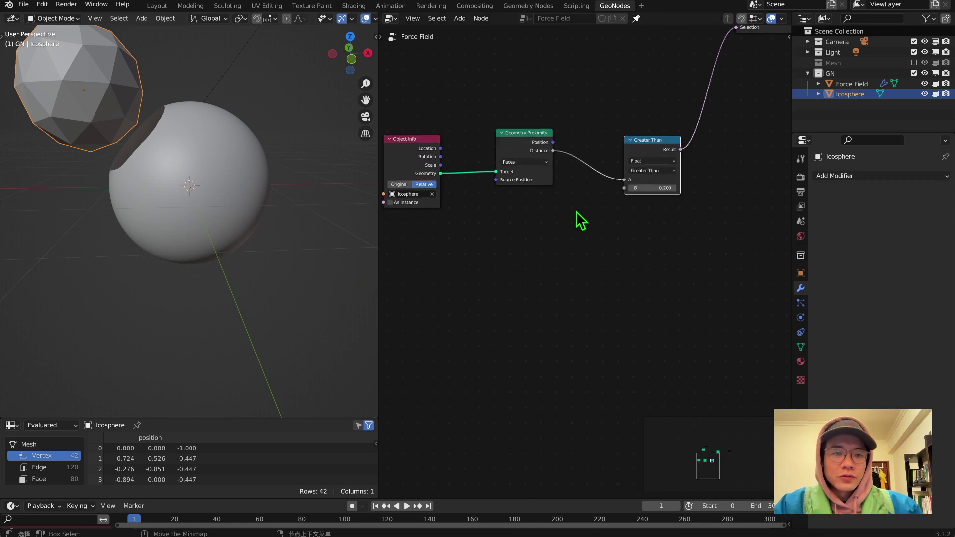
scroll(486, 205, "down", 3)
left_click(461, 184)
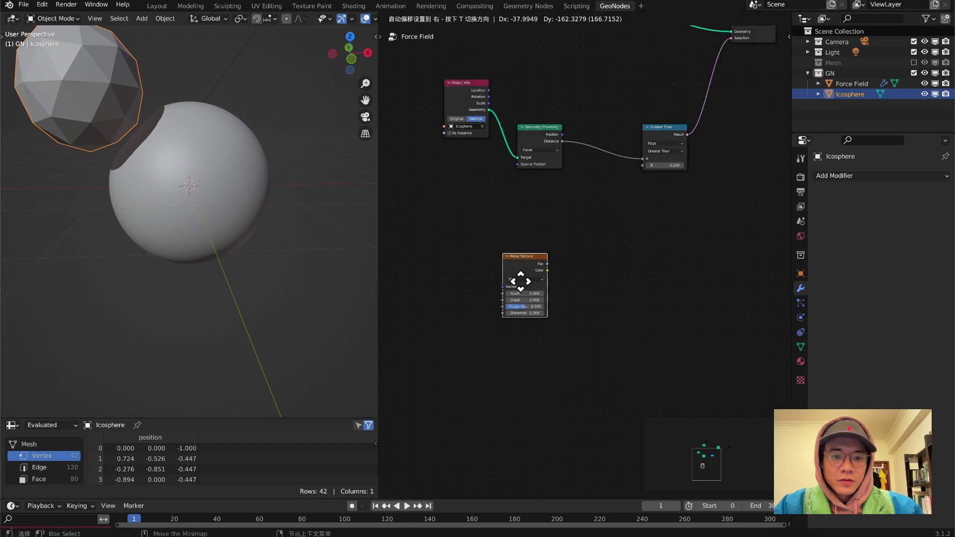
left_click(521, 279)
Step: Add a Multiply Add math node with the proximity Distance as Value and the Noise Texture's Fac as Multiplier
scroll(533, 287, "up", 4)
key("shift+a")
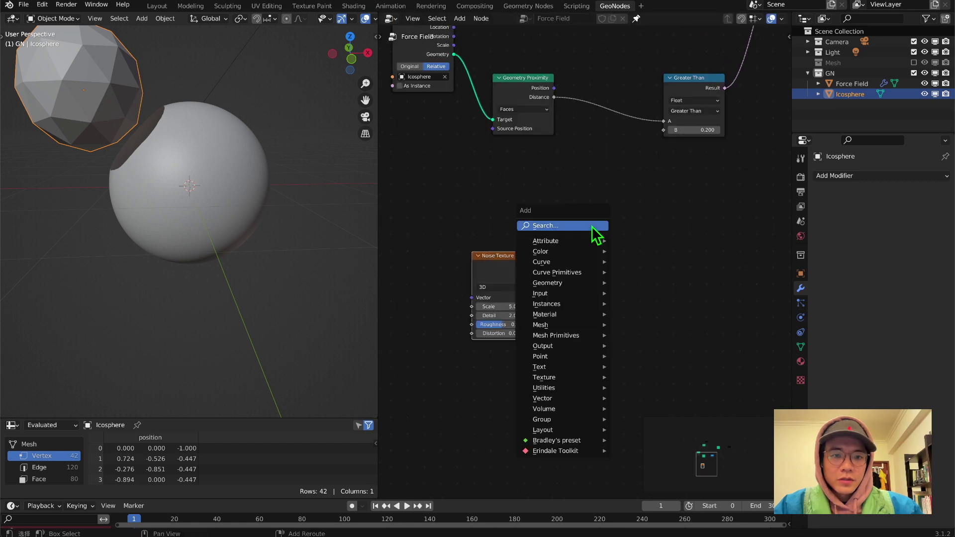
left_click(591, 224)
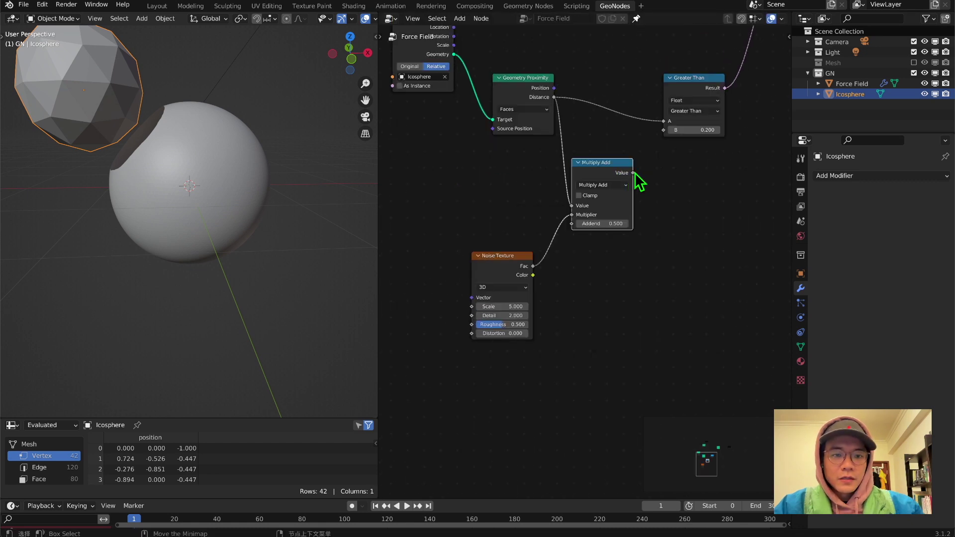
Step: Link the Multiply Add Value to the Compare node's A input and set the Addend to 0
left_click_drag(635, 173, 664, 121)
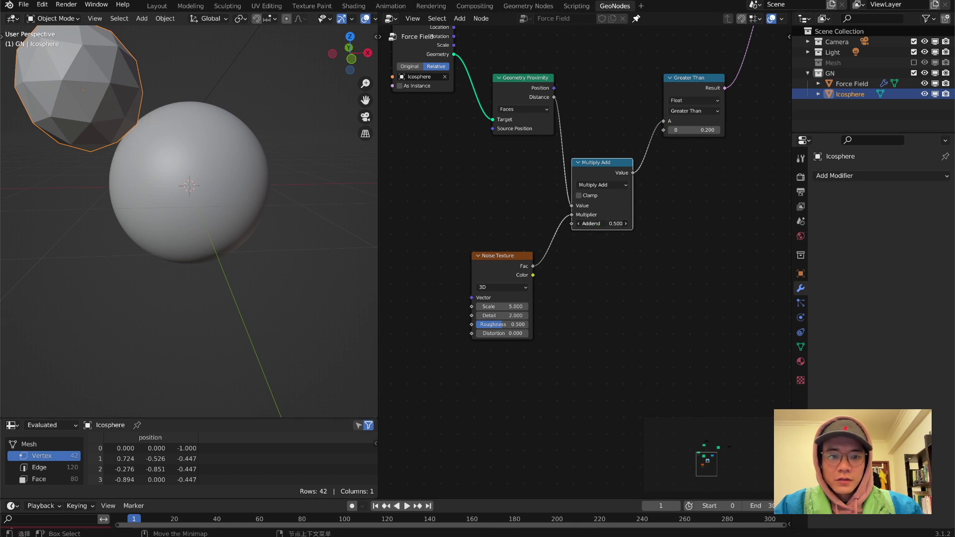
key("Return")
Step: Move the icosphere above the sphere and inspect the noise-broken cutout
middle_click_drag(143, 117, 67, 87)
key("g")
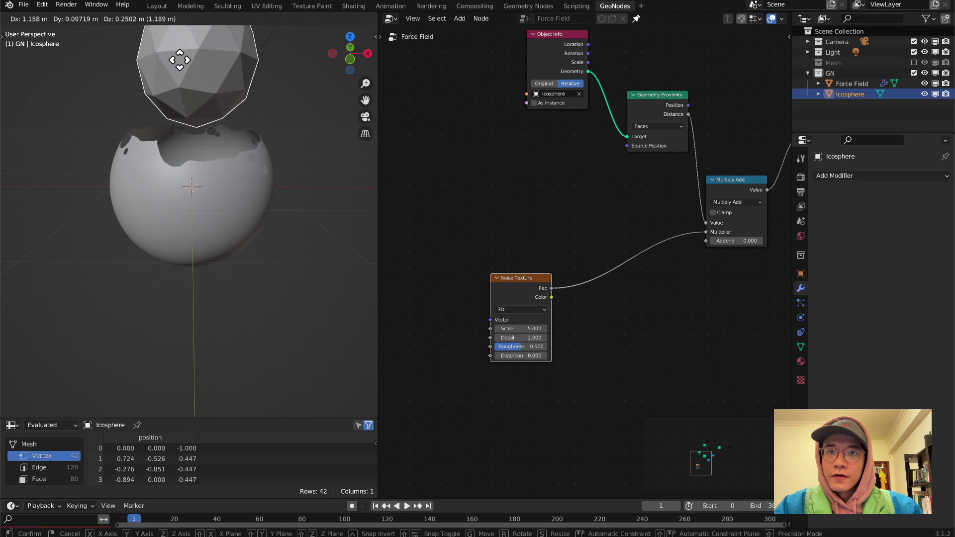
left_click(177, 72)
middle_click_drag(217, 124, 135, 203)
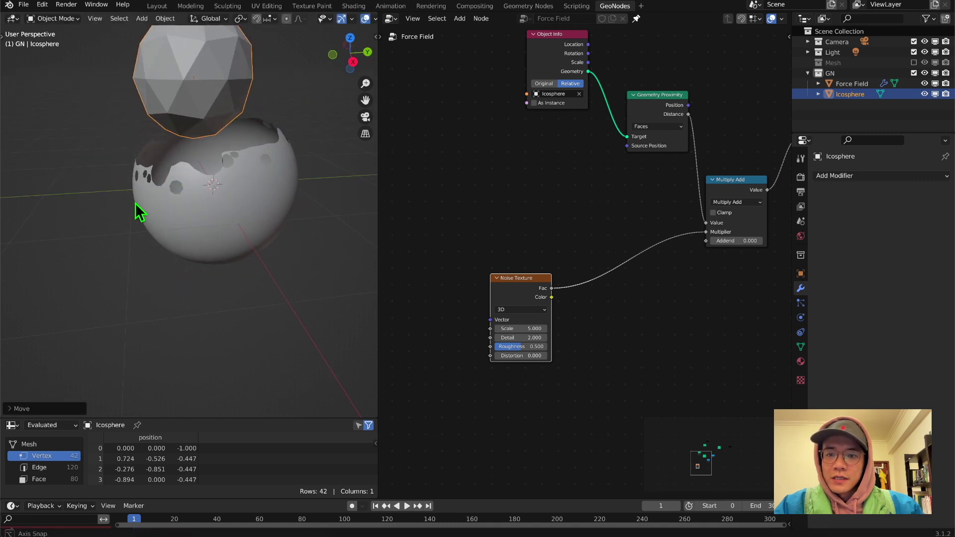
Step: Move the Ico Sphere node farther from Separate Geometry to tidy the node layout
scroll(702, 235, "down", 11)
middle_click_drag(675, 207, 511, 253)
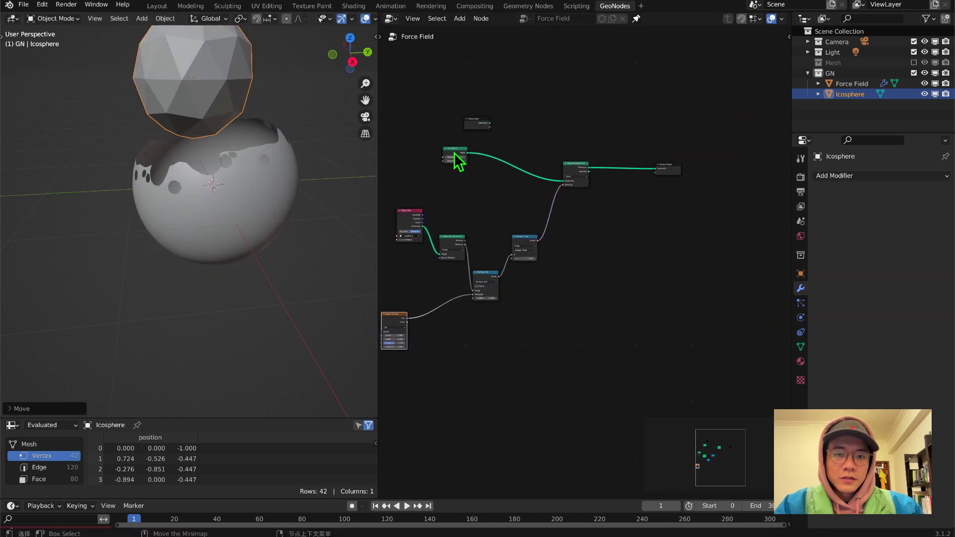
left_click_drag(455, 153, 416, 162)
middle_click_drag(505, 174, 548, 187)
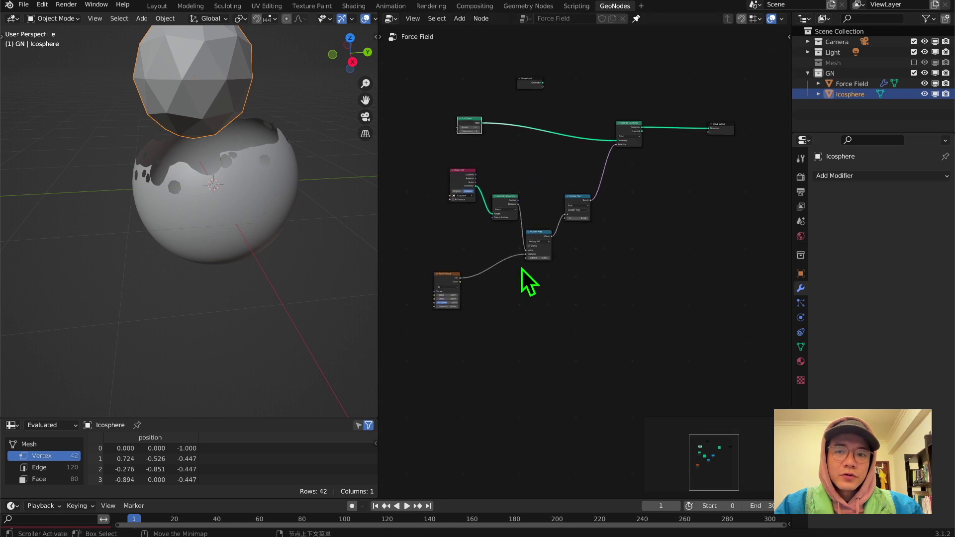
Step: Move the icosphere across the sphere and out to its side to test the noisy cutout
scroll(190, 103, "down", 3)
key("g")
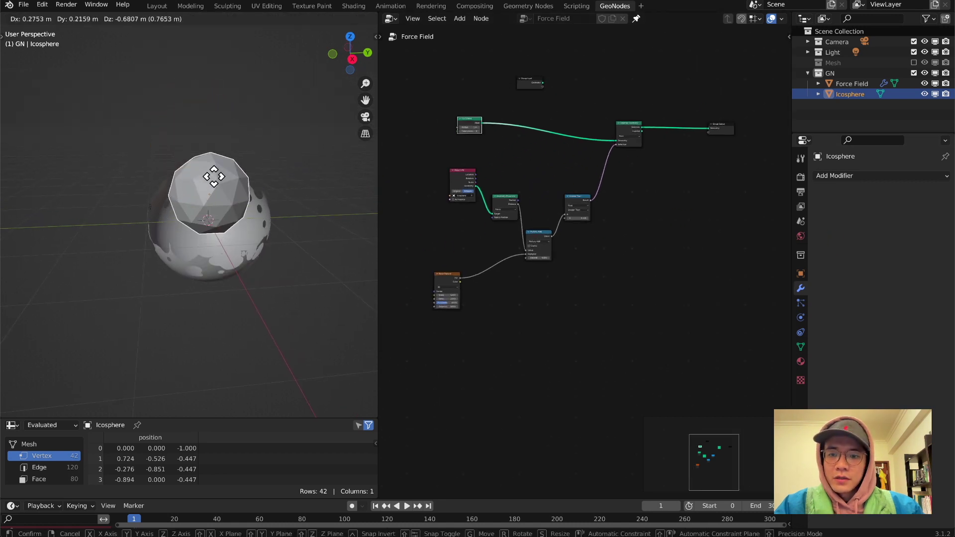
left_click(130, 199)
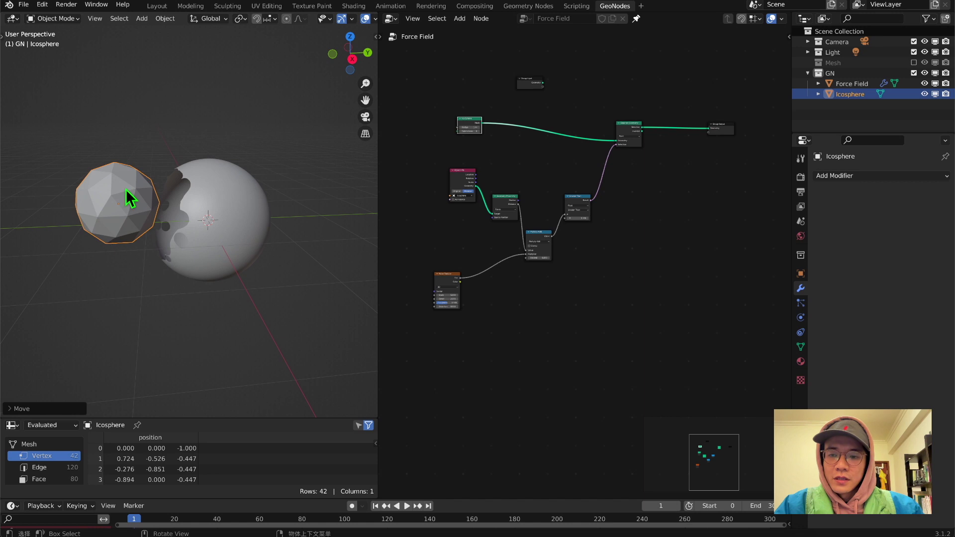
scroll(130, 199, "up", 2)
key("g")
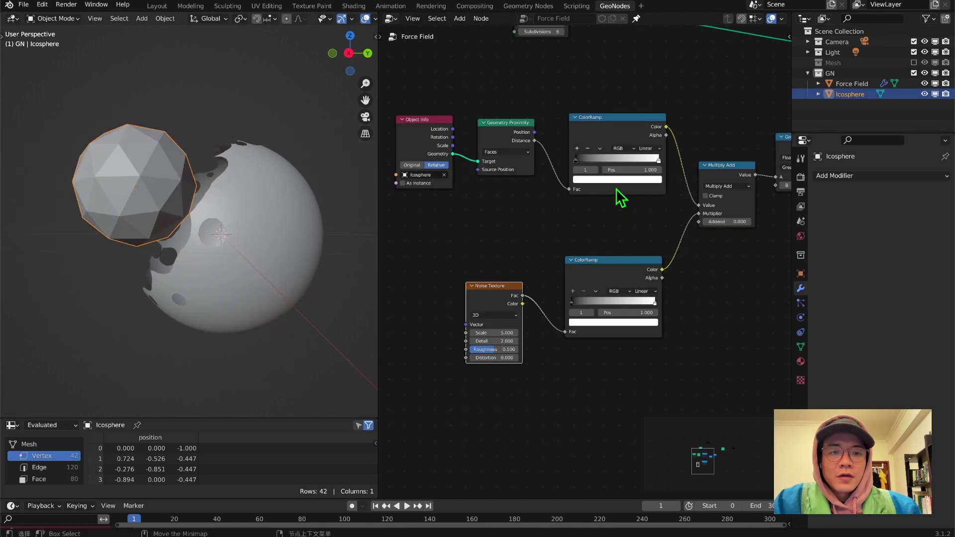
Step: Adjust the black and white stop positions on the proximity ColorRamp and inspect how the cutout edge responds
left_click_drag(614, 125, 605, 127)
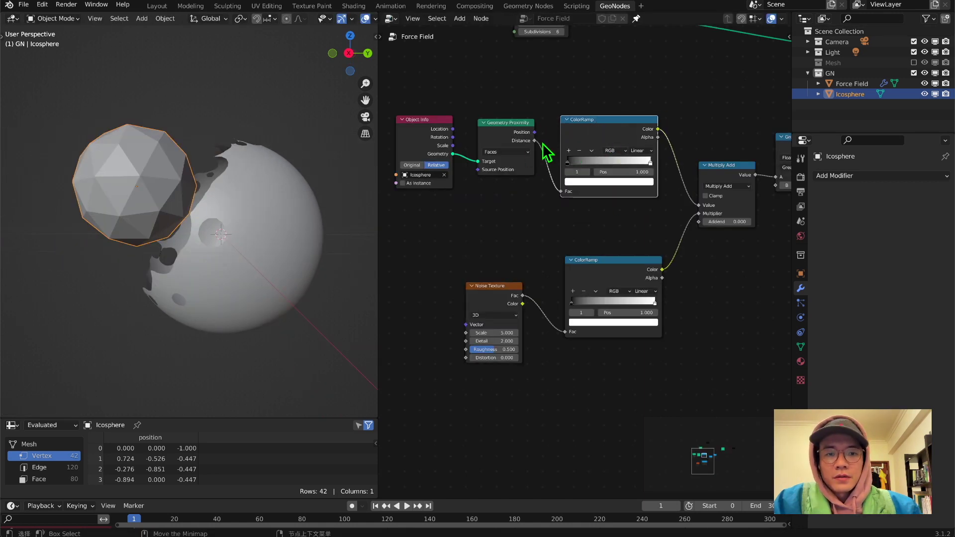
left_click(570, 166)
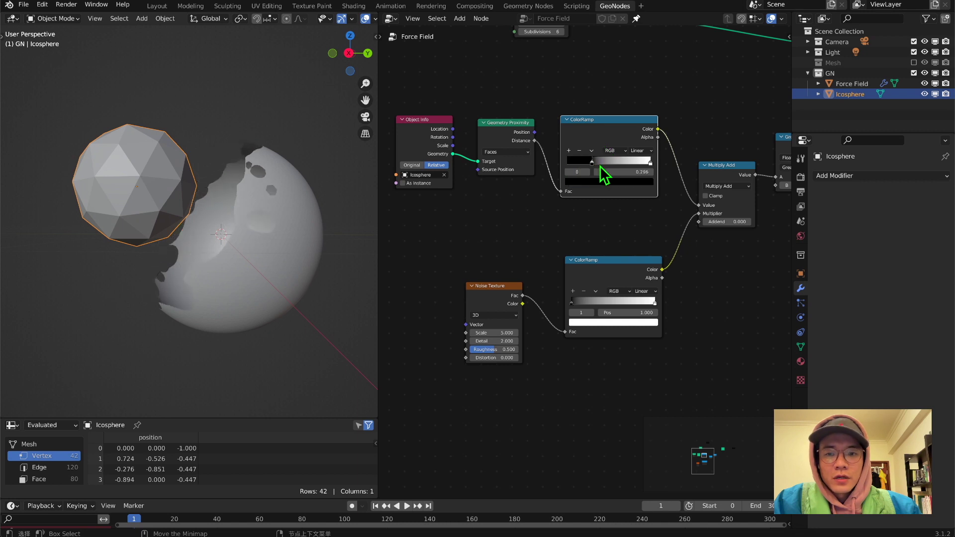
left_click_drag(656, 165, 598, 172)
middle_click_drag(153, 222, 181, 225)
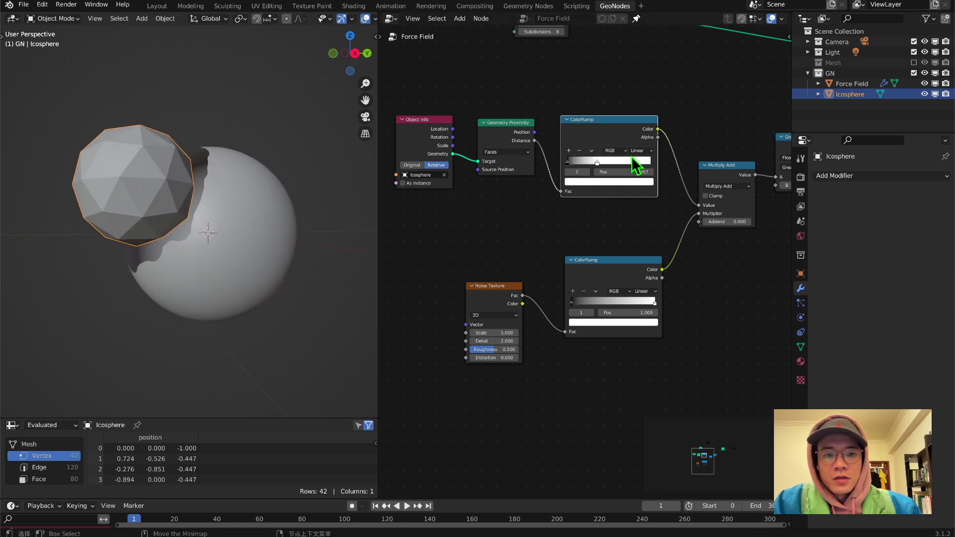
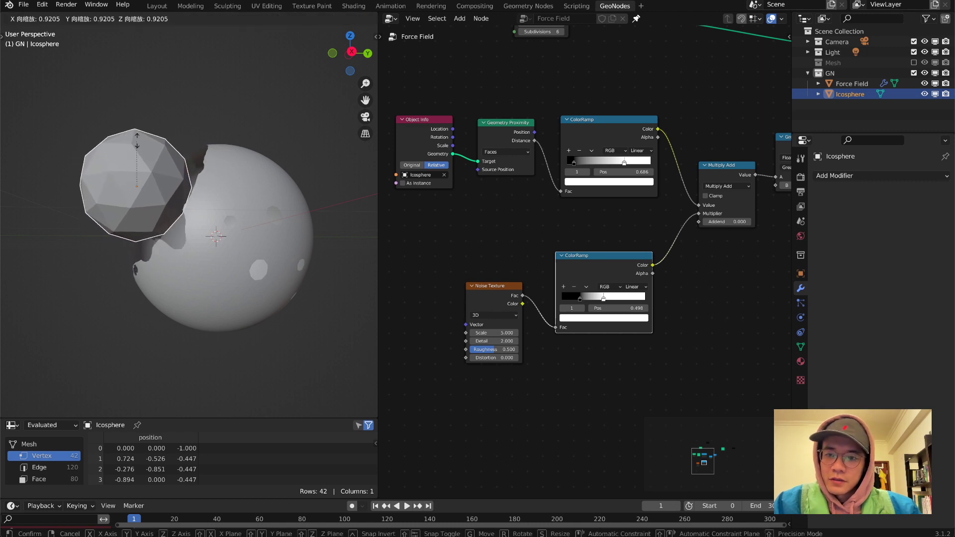
Step: Scale the icosphere down slightly and try the Noise Texture's Scale and Detail settings
left_click(141, 141)
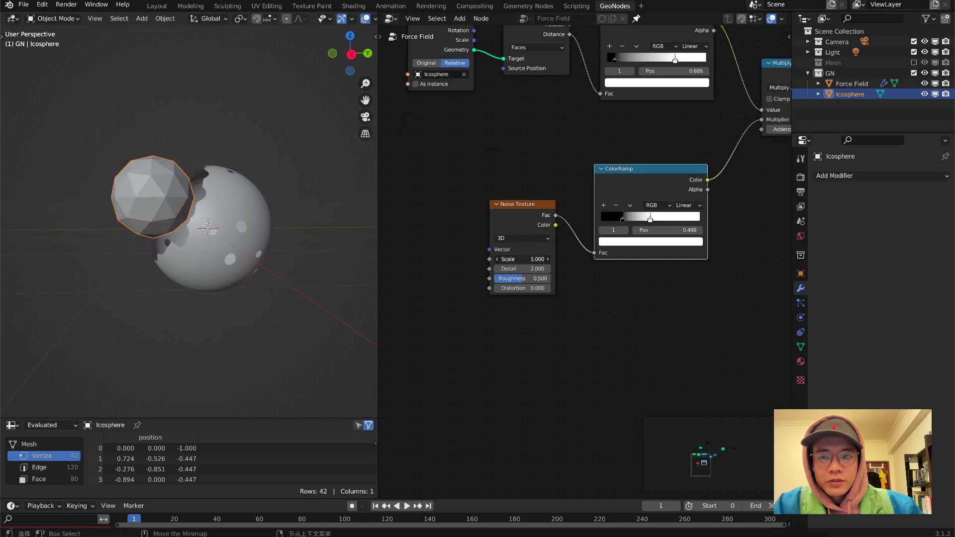
key("Escape")
mouse_move(523, 268)
left_mouse_down()
mouse_move(490, 269)
mouse_move(485, 278)
mouse_move(523, 259)
left_mouse_up()
key("Escape")
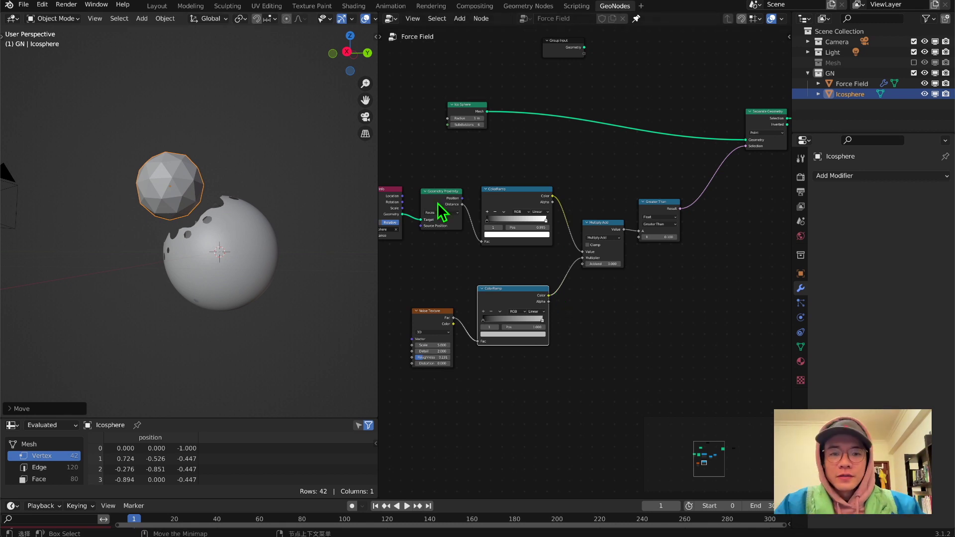
Step: Add an Extrude Mesh node between Separate Geometry and Group Output, with Individual disabled
middle_click_drag(182, 219, 192, 219)
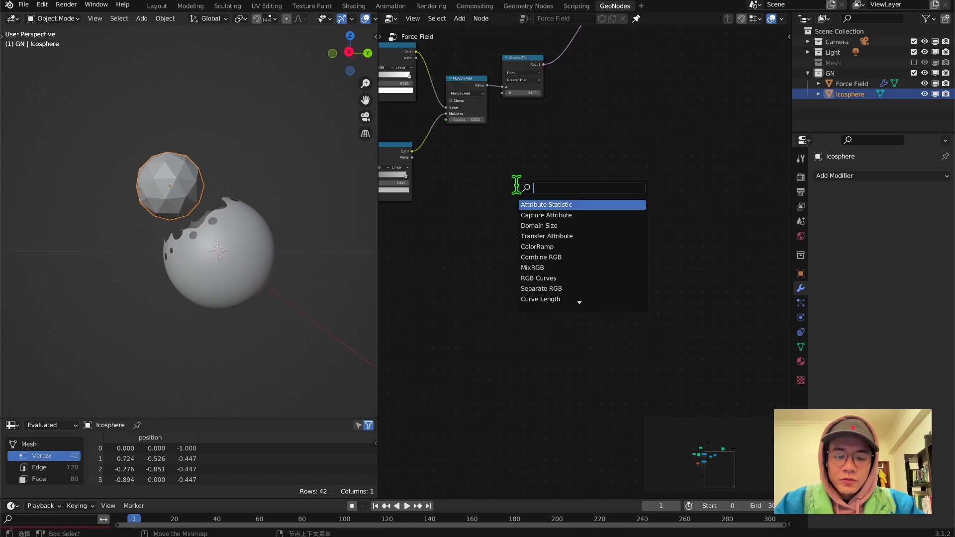
type("ex")
key("Return")
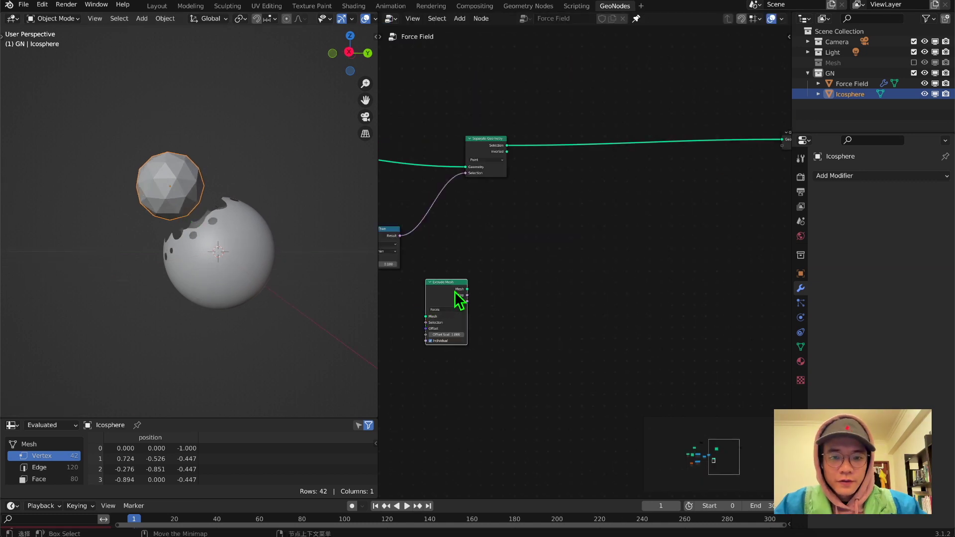
left_click(576, 156)
scroll(543, 199, "up", 3)
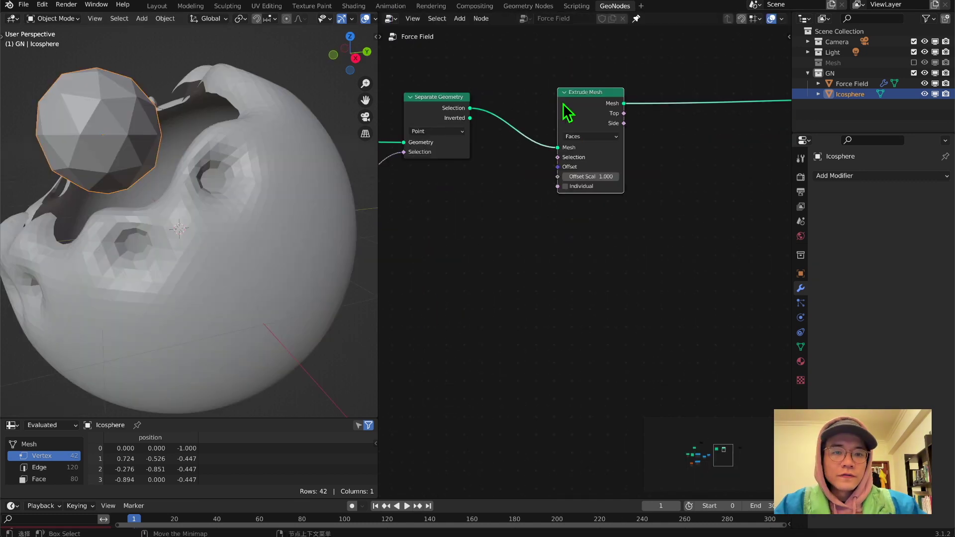
left_click_drag(564, 105, 582, 83)
Step: Move the icosphere across the sphere and back to its side to test the extruded cutout
scroll(124, 217, "down", 2)
middle_click_drag(124, 217, 258, 217)
middle_click_drag(411, 220, 432, 219)
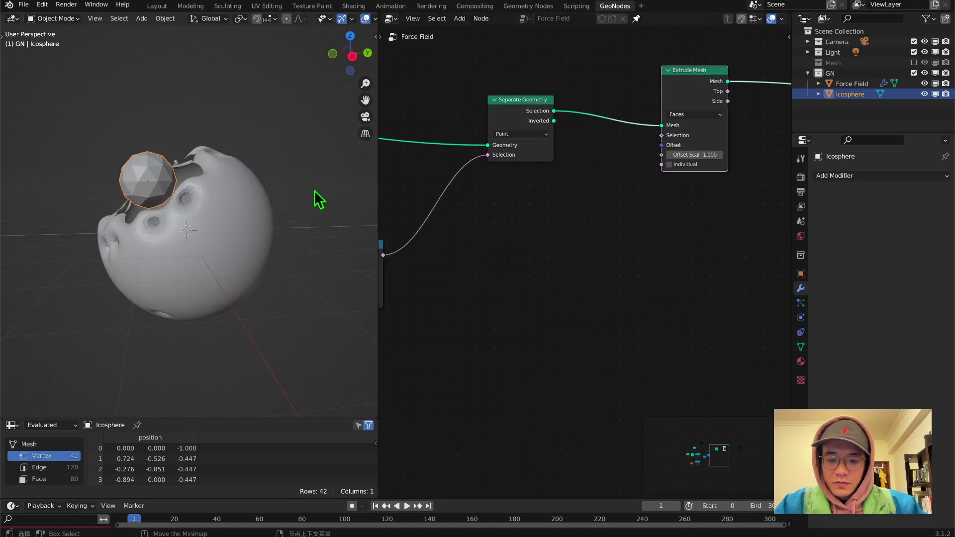
key("g")
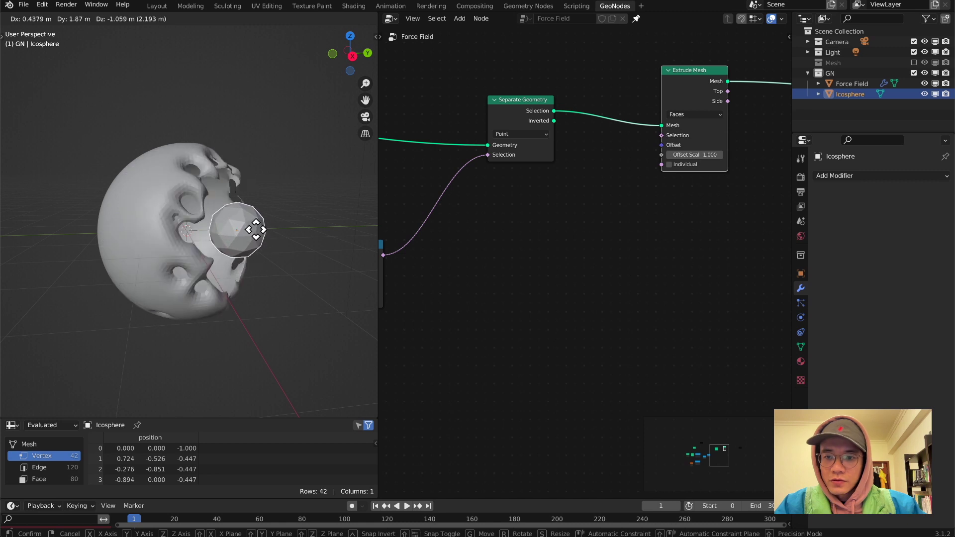
left_click(167, 207)
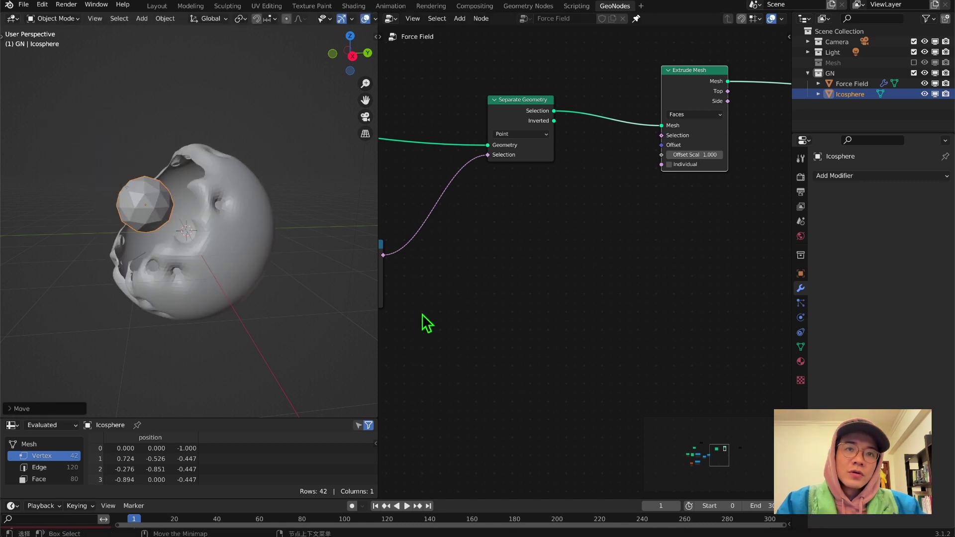
Step: Reposition the Multiply Add node and link its Value to Extrude Mesh's Offset Scale
scroll(512, 270, "down", 3)
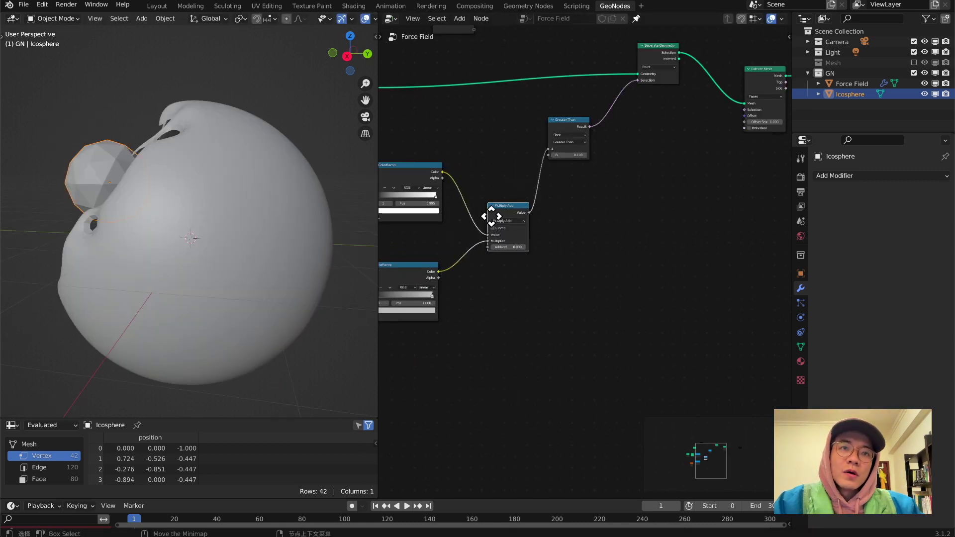
middle_click_drag(493, 216, 565, 225)
mouse_move(566, 225)
left_mouse_down()
mouse_move(537, 181)
mouse_move(550, 230)
mouse_move(580, 234)
mouse_move(574, 217)
left_mouse_up()
middle_click_drag(661, 222, 567, 248)
mouse_move(488, 243)
left_mouse_down()
mouse_move(484, 233)
mouse_move(495, 242)
left_mouse_up()
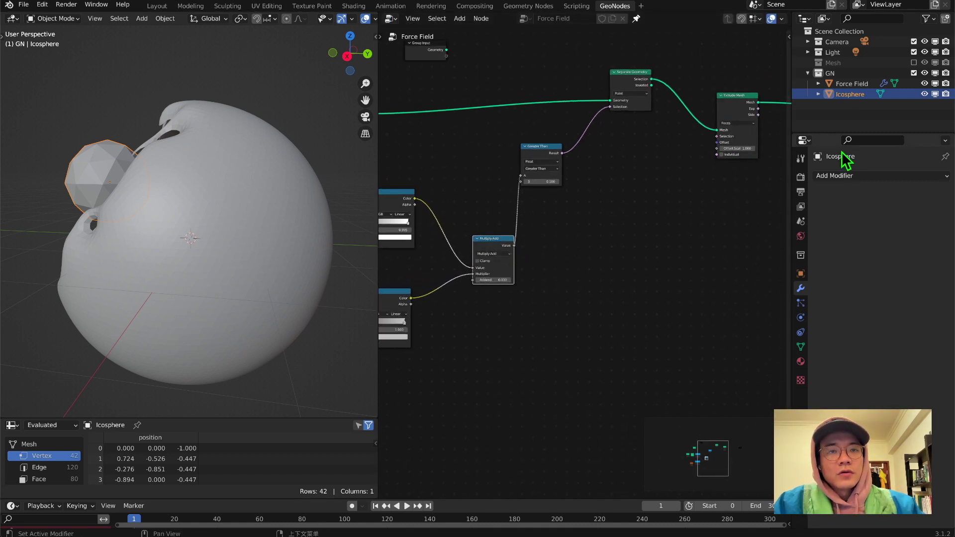
left_click_drag(518, 247, 718, 152)
middle_click_drag(140, 225, 160, 220)
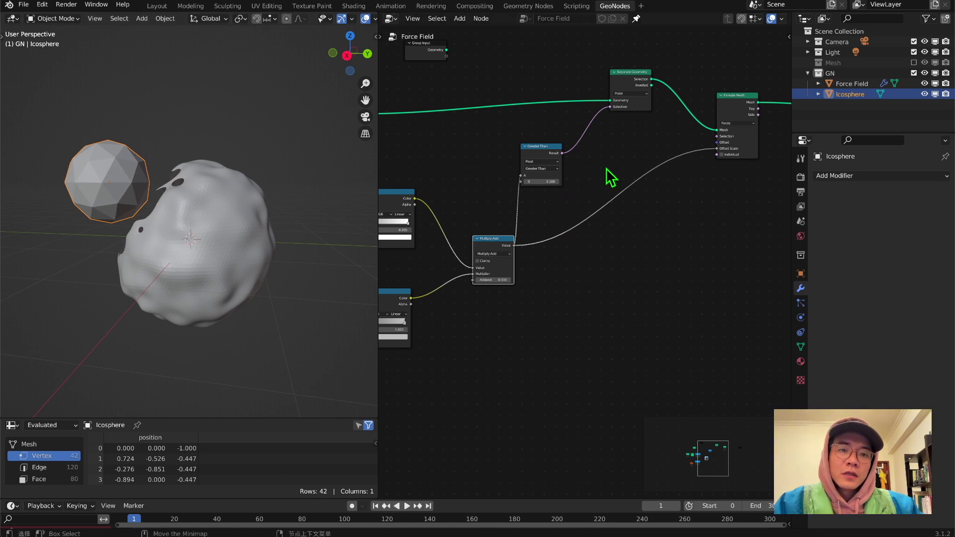
Step: Insert a duplicated ColorRamp between Multiply Add and Offset Scale, reverse it with white at the start, and test by moving the icosphere
middle_click_drag(393, 219, 513, 213)
key("shift+d")
left_click(702, 201)
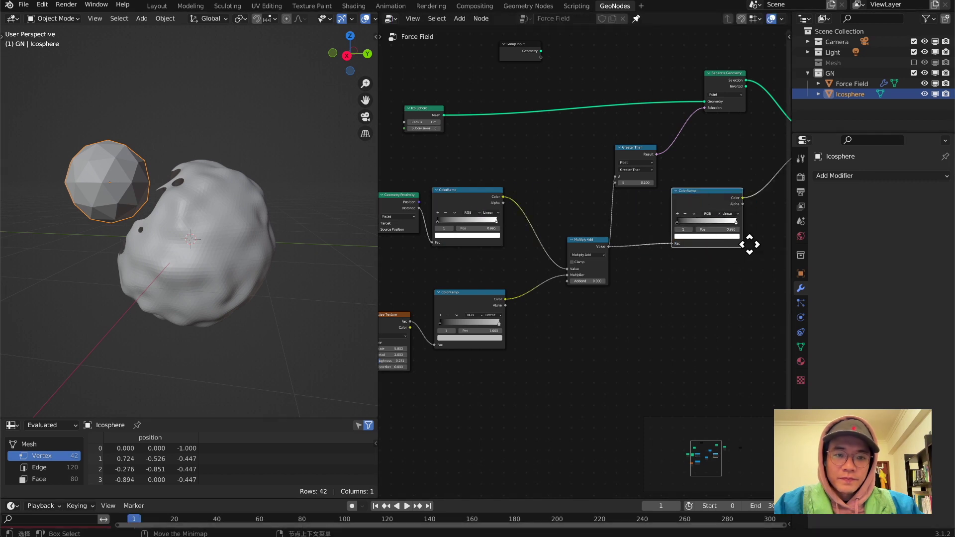
middle_click_drag(703, 230, 557, 256)
left_click_drag(536, 250, 558, 241)
middle_click_drag(261, 189, 290, 183)
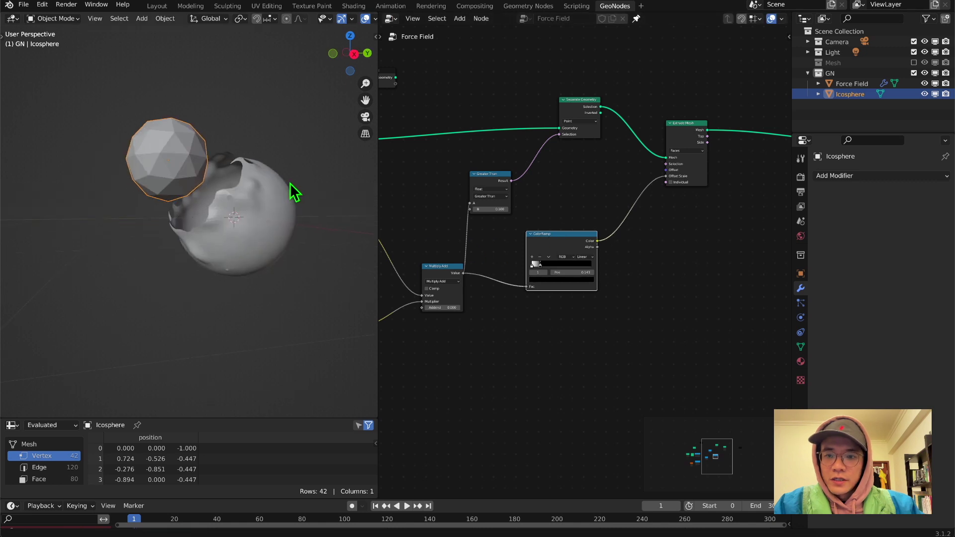
key("g")
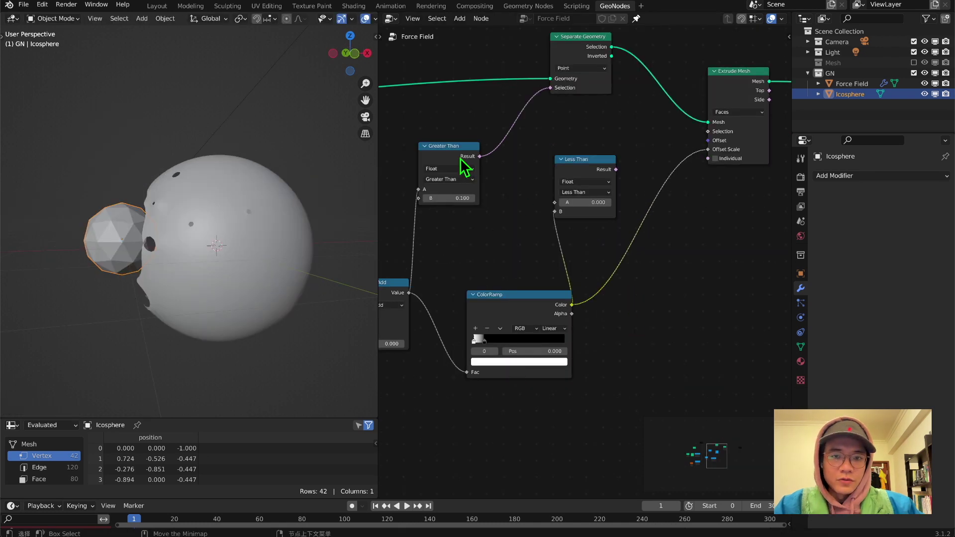
Step: Insert a Math node between the reversed ColorRamp and Extrude Mesh's Offset Scale, and set its operation to Multiply Add
key("shift+a")
left_click(696, 324)
left_click(639, 282)
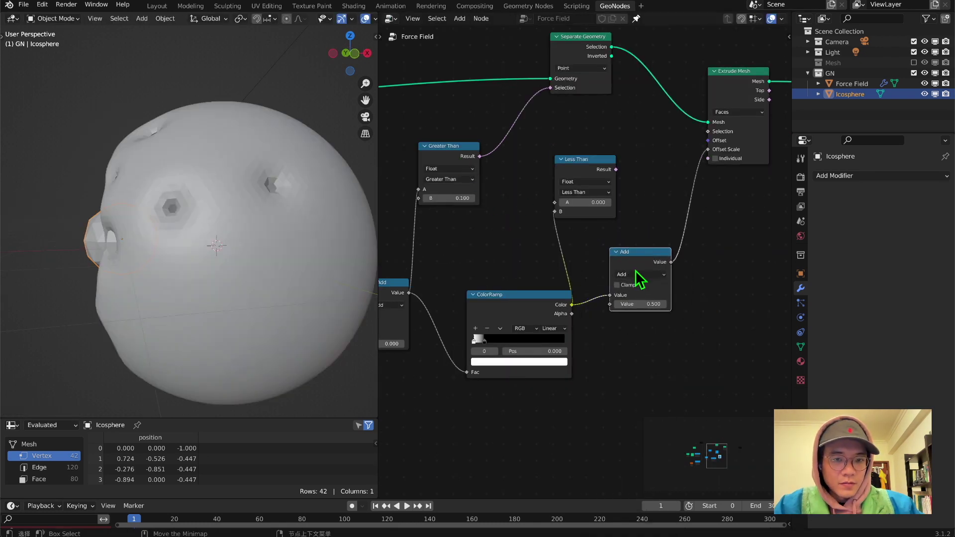
left_click(637, 275)
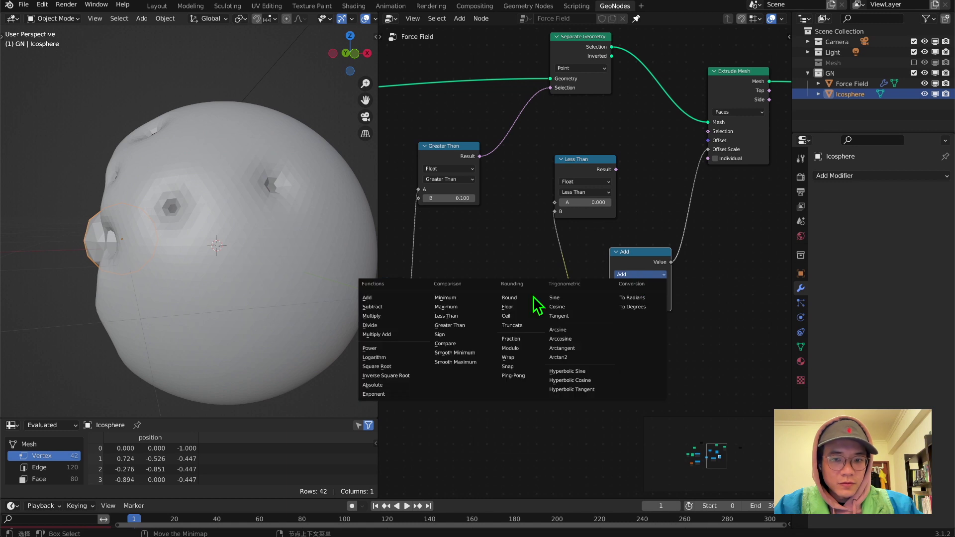
left_click(383, 335)
Step: Set the new Multiply Add's Addend to 0 and Multiplier to 10.1, and move the reversed ColorRamp's black stop to 0.118
type("0")
key("Return")
left_click_drag(643, 304, 691, 304)
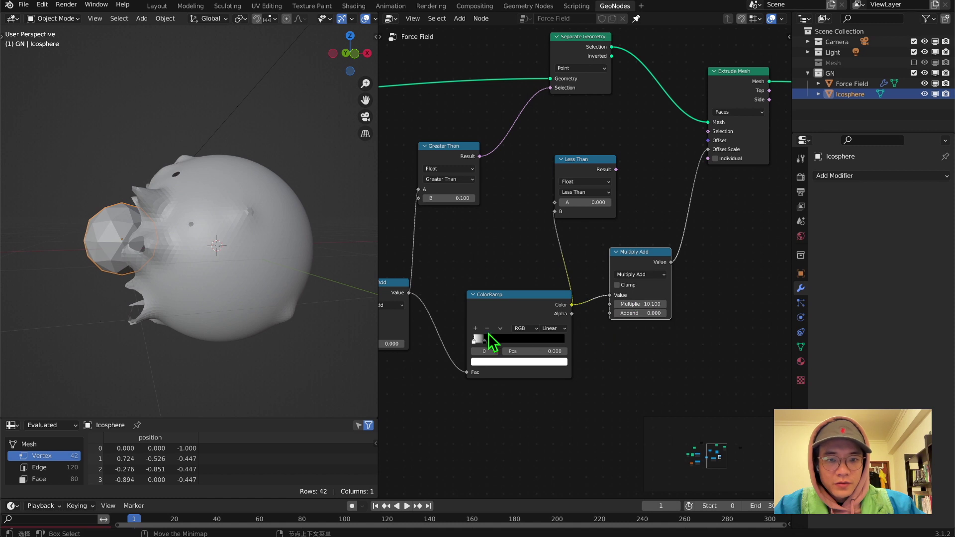
left_click_drag(488, 342, 483, 344)
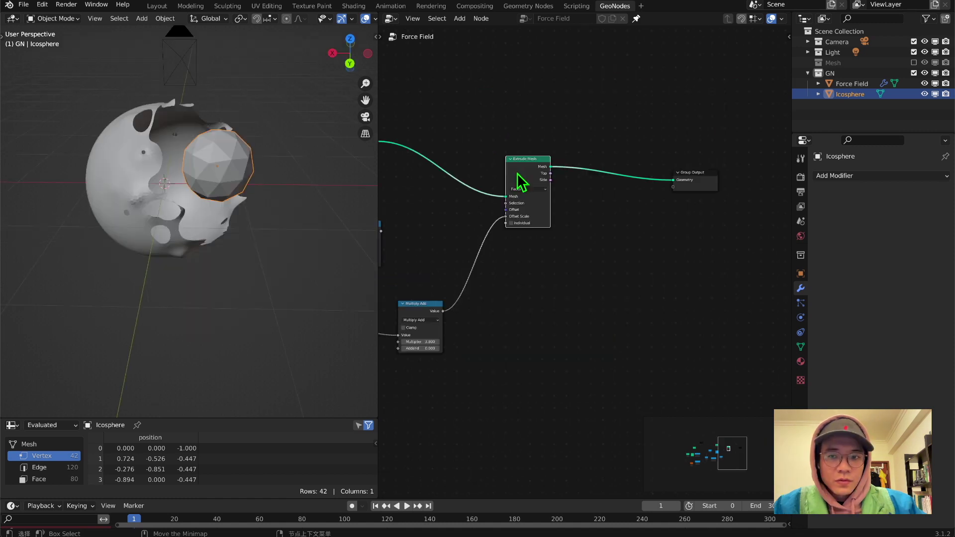
Step: Make room after Extrude Mesh and add a Join Geometry node between it and Group Output
left_click_drag(518, 173, 511, 126)
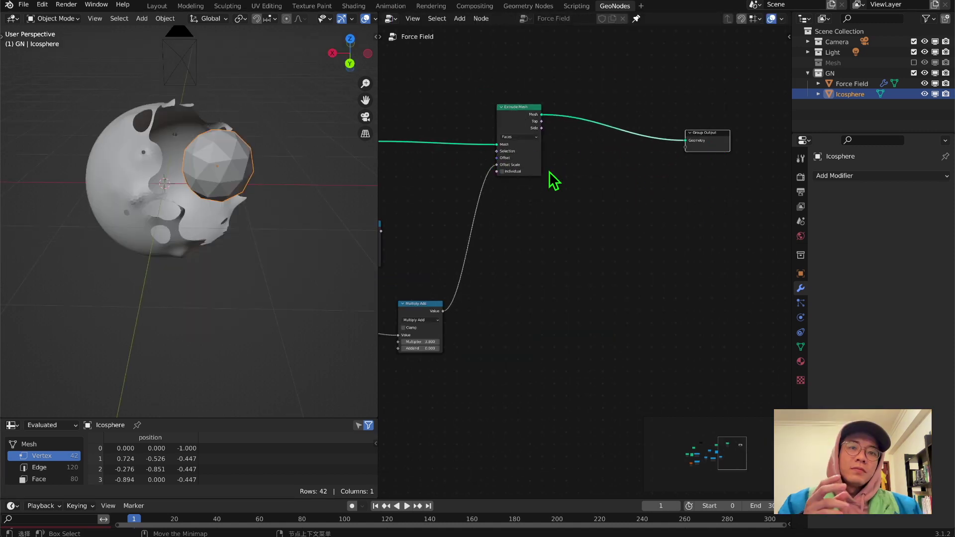
middle_click_drag(407, 151, 476, 152)
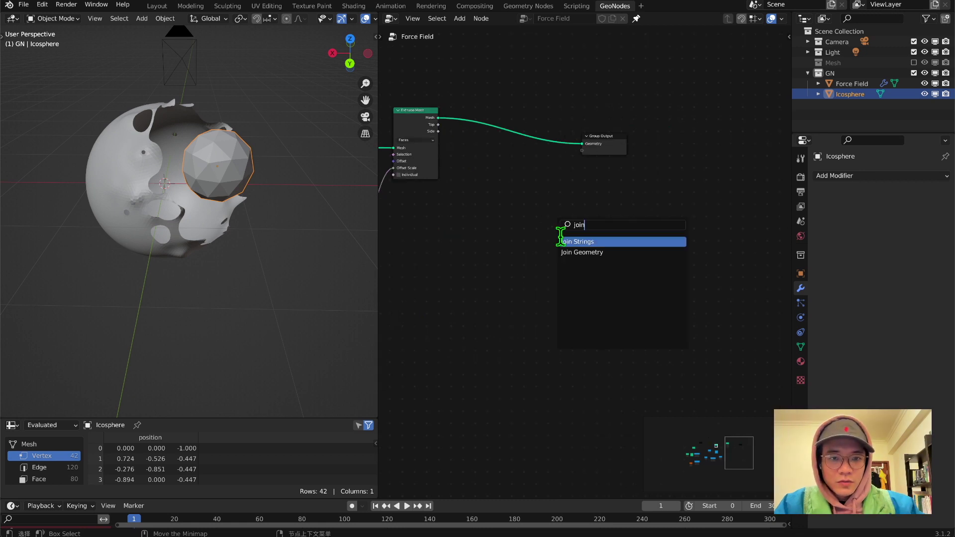
left_click(583, 252)
left_click(523, 141)
Step: Link Separate Geometry's Selection output into Join Geometry as well, and move Extrude Mesh above that link
middle_click_drag(532, 137, 631, 186)
middle_click_drag(398, 177, 458, 186)
left_click_drag(415, 195, 665, 184)
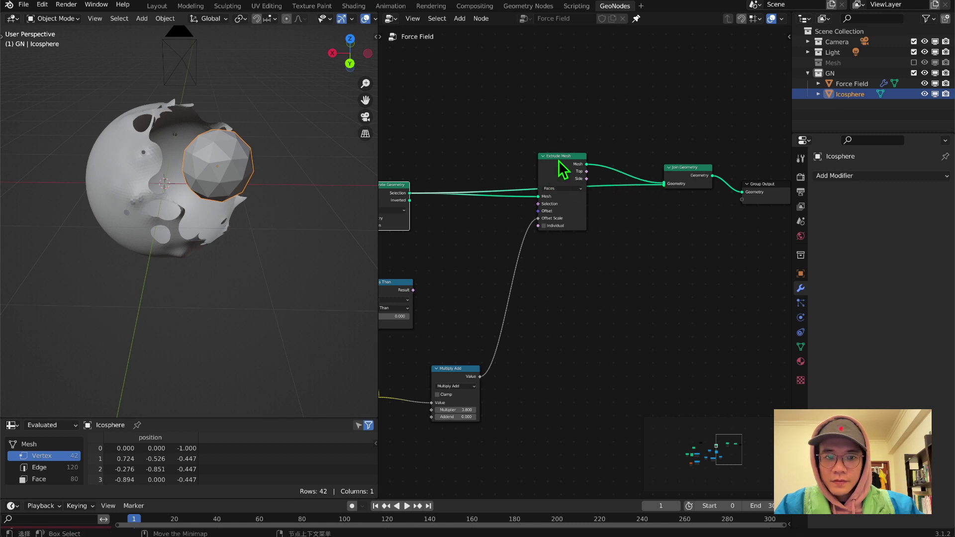
left_click_drag(559, 160, 558, 62)
Step: Select the Force Field object and disable its Smooth modifier in the viewport to inspect the unsmoothed extrusion
scroll(220, 223, "up", 5)
middle_click_drag(220, 222, 194, 139)
left_click(801, 362)
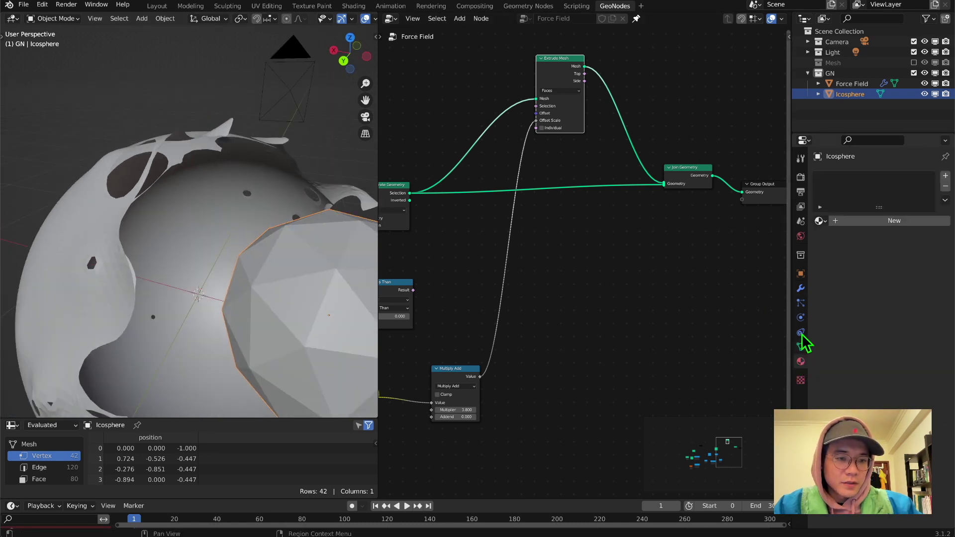
left_click(801, 289)
key("ctrl+z")
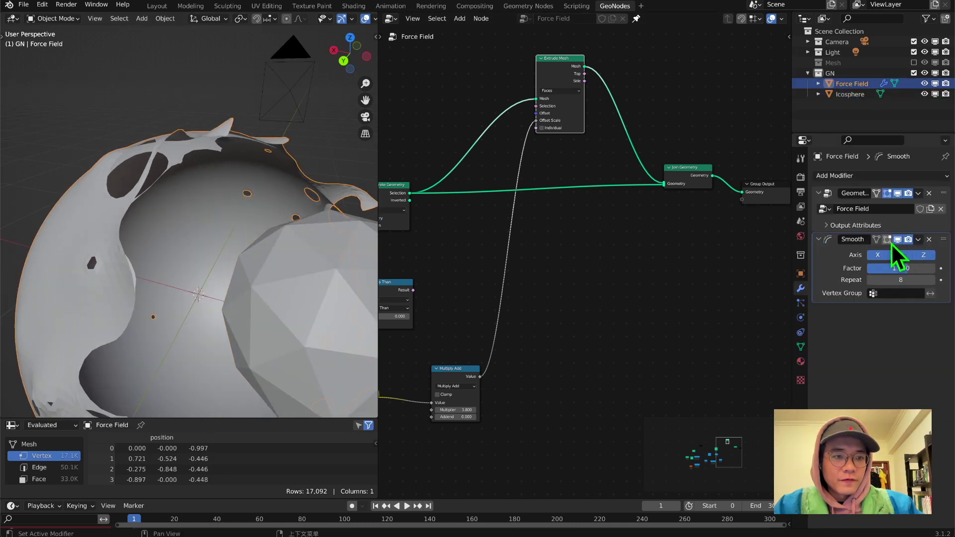
left_click(898, 239)
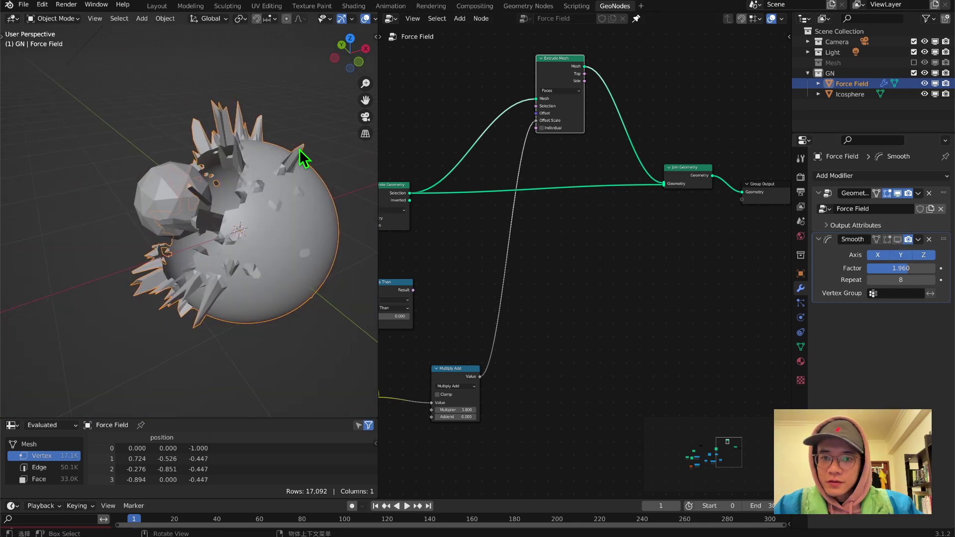
scroll(300, 152, "up", 3)
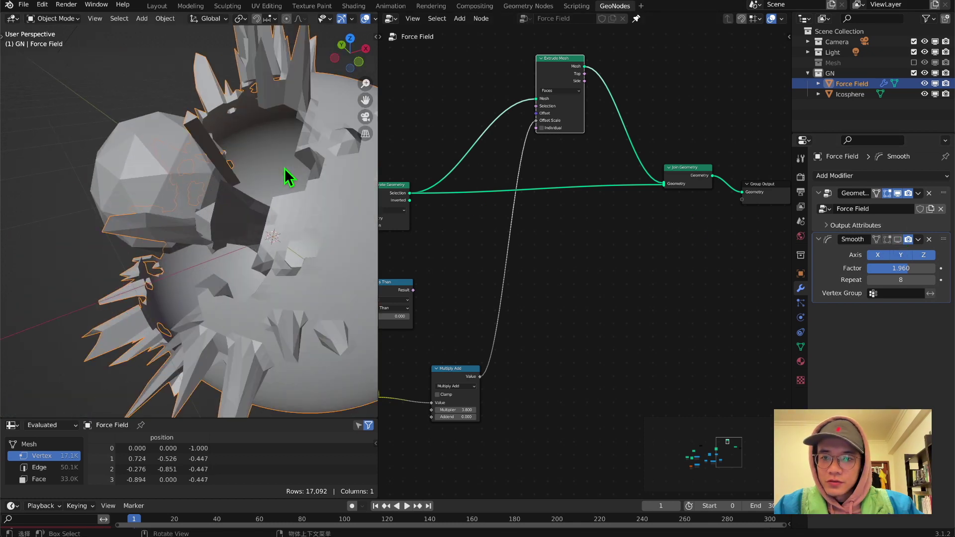
Step: Lower the extrusion Multiply Add's Multiplier to 1 and move the reversed ColorRamp's black stop to 0.158
middle_click_drag(527, 308, 597, 255)
middle_click_drag(269, 304, 164, 238)
middle_click_drag(397, 372, 492, 316)
mouse_move(470, 316)
left_mouse_down()
mouse_move(481, 320)
mouse_move(473, 317)
left_mouse_up()
middle_click_drag(458, 316, 492, 299)
mouse_move(499, 299)
left_mouse_down()
mouse_move(527, 300)
mouse_move(468, 300)
mouse_move(499, 301)
left_mouse_up()
middle_click_drag(499, 300, 507, 331)
middle_click_drag(192, 219, 319, 224)
scroll(640, 252, "up", 2)
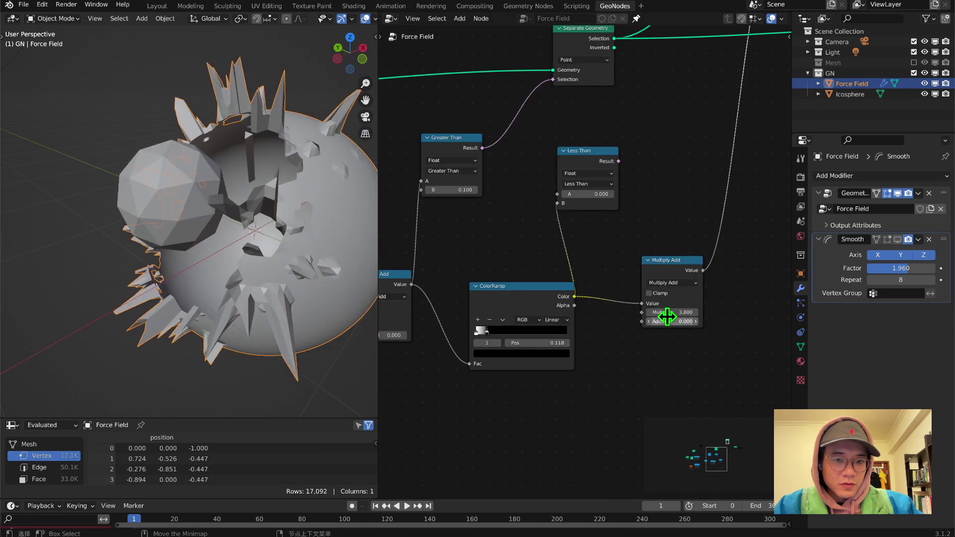
left_click_drag(668, 313, 628, 313)
left_click_drag(482, 329, 489, 332)
middle_click_drag(169, 172, 244, 246)
scroll(292, 160, "up", 2)
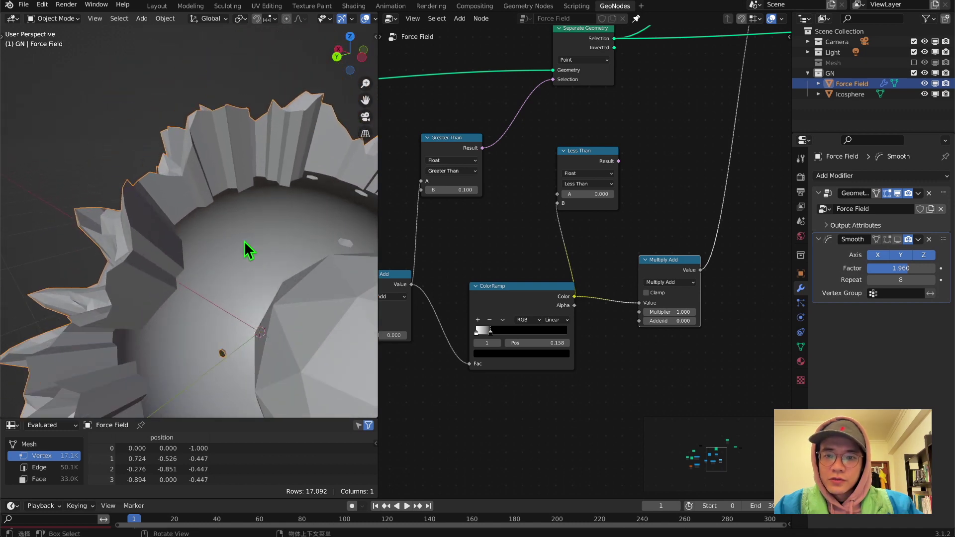
Step: Toggle the Smooth modifier's viewport display repeatedly to compare the cutout rim with and without smoothing, leaving it off
left_click(899, 240)
middle_click_drag(159, 245, 258, 178)
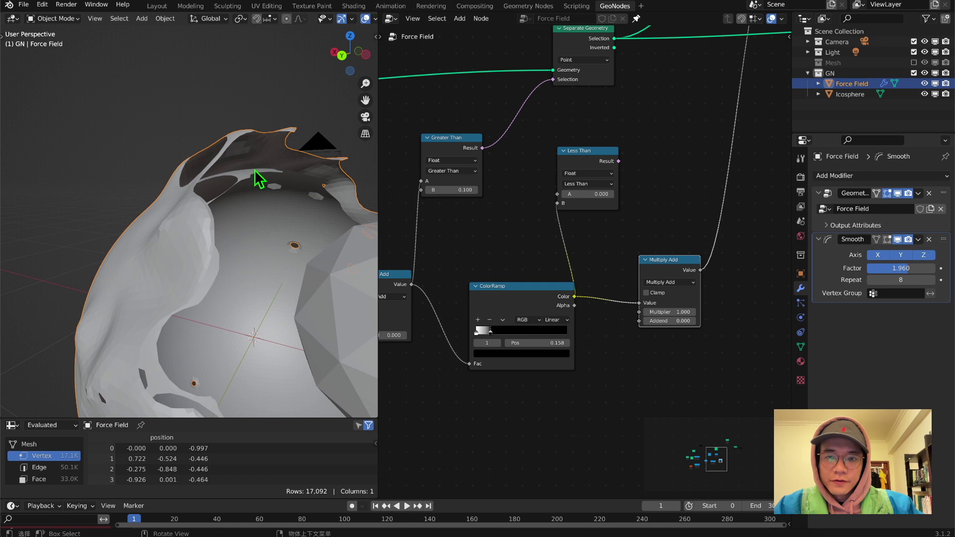
left_click(897, 239)
left_click(897, 240)
left_click(897, 240)
left_click(897, 239)
middle_click_drag(244, 230, 187, 209)
left_click(898, 240)
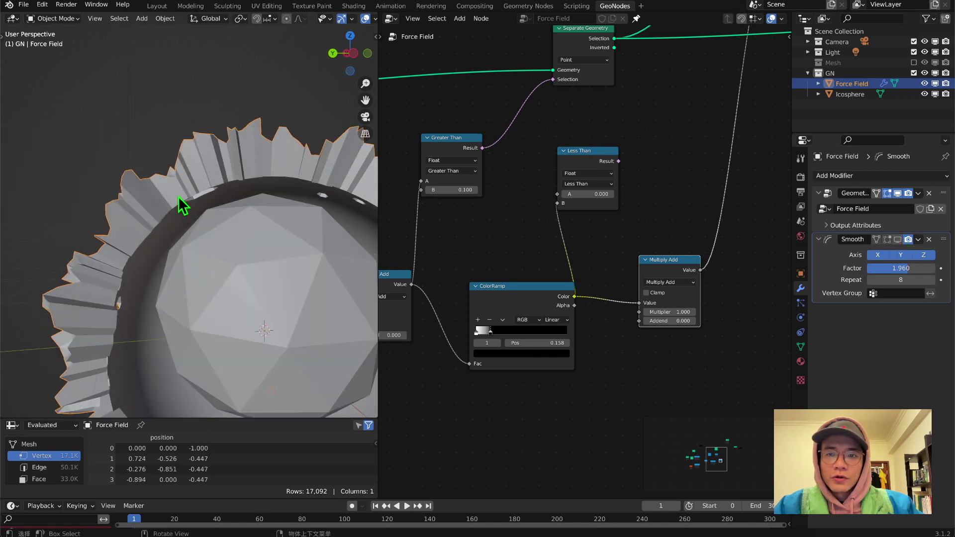
Step: Insert a Merge by Distance node between Join Geometry and Group Output
middle_click_drag(634, 153, 664, 324)
middle_click_drag(563, 284, 431, 244)
middle_click_drag(709, 247, 531, 251)
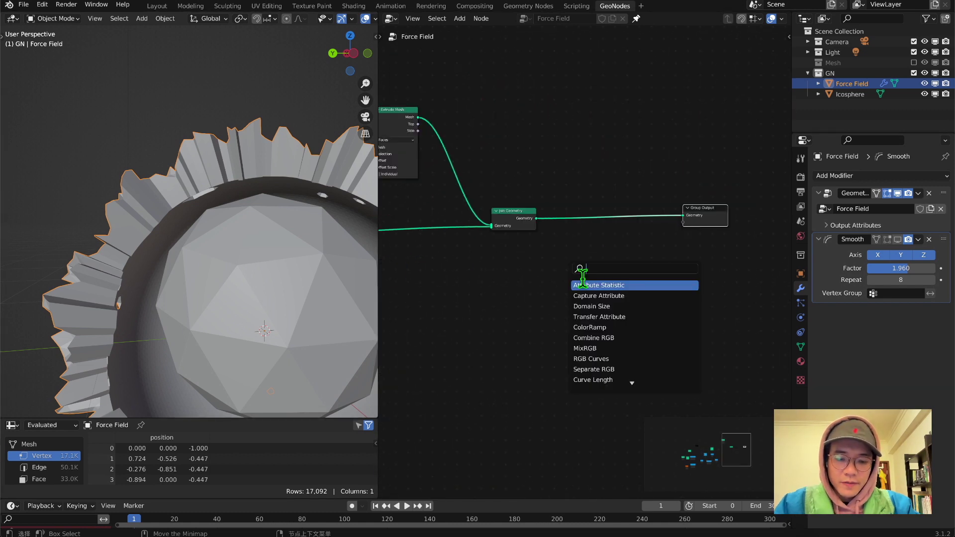
type("merge")
key("Return")
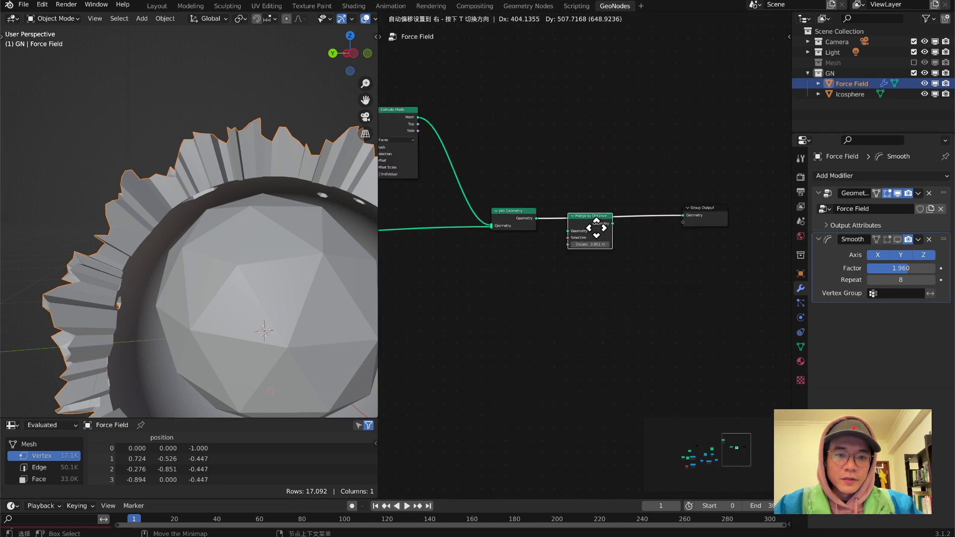
left_click(595, 226)
scroll(547, 289, "up", 2)
middle_click_drag(164, 281, 300, 285)
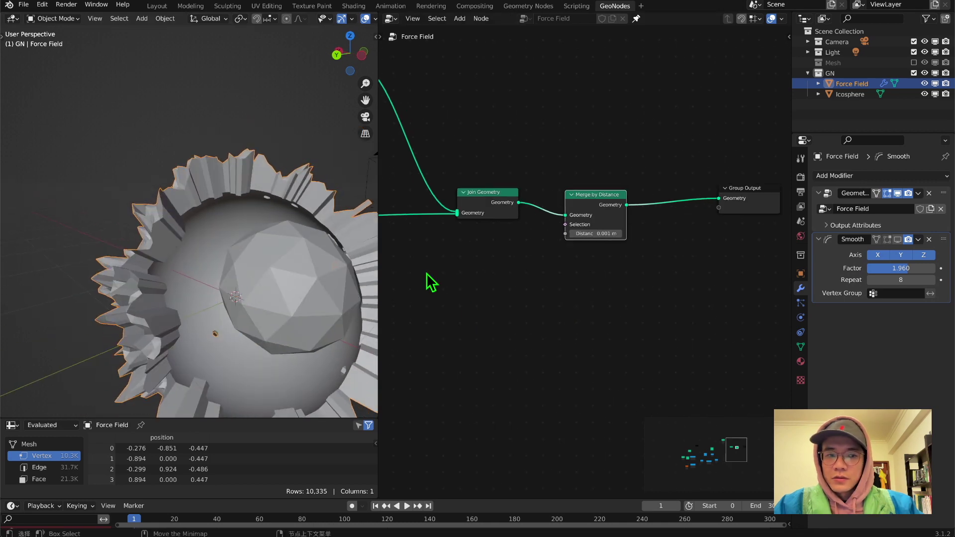
Step: Re-enable the Force Field's Smooth modifier in the viewport and toggle Merge by Distance's mute to compare the smoothed result
left_click(898, 240)
middle_click_drag(359, 303, 350, 237)
left_click_drag(612, 214, 613, 211)
key("m")
middle_click_drag(275, 280, 121, 256)
Step: Move the Icosphere into the force field and back out to its open side to test the merged, smoothed cutout
left_click(144, 260)
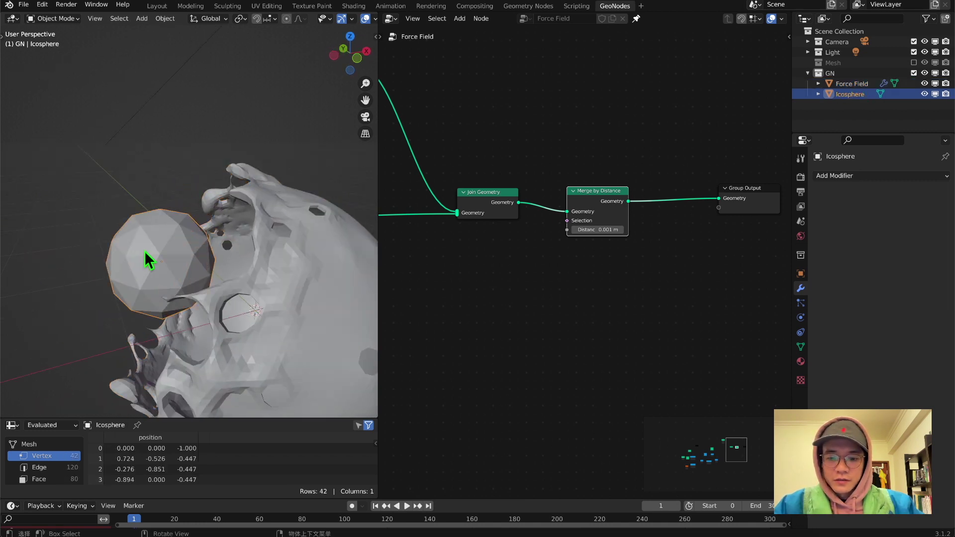
key("g")
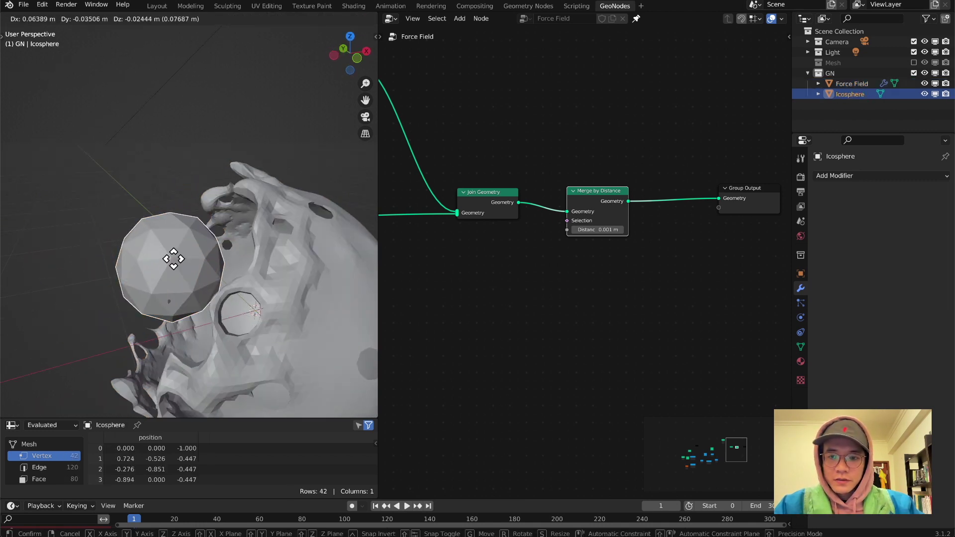
left_click(249, 302)
middle_click_drag(247, 295, 113, 281)
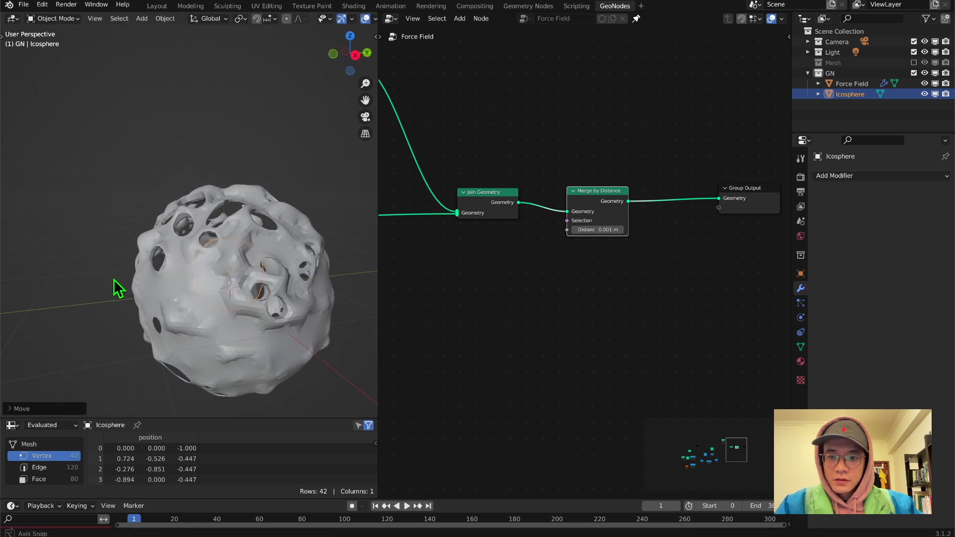
scroll(219, 292, "down", 2)
key("g")
left_click(185, 269)
middle_click_drag(186, 276, 316, 228)
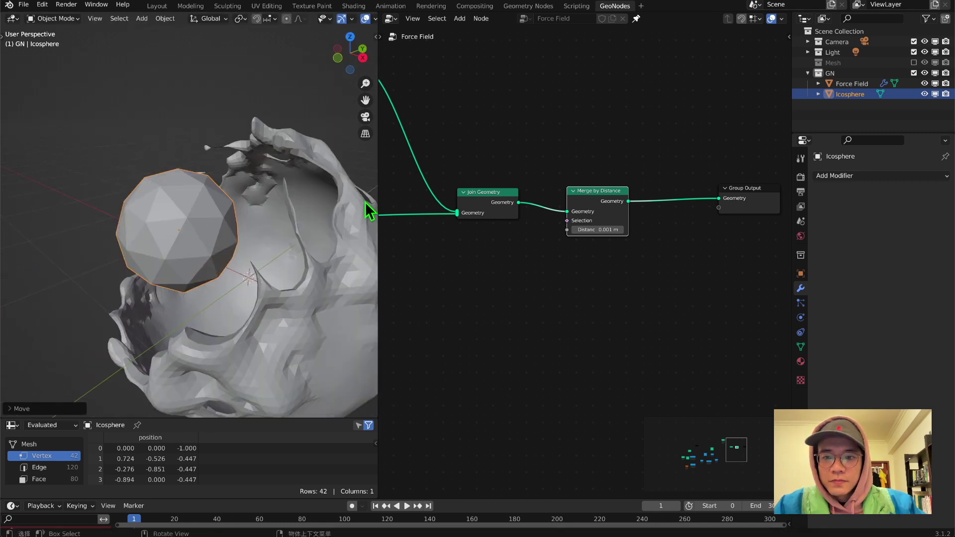
Step: Mute Merge by Distance and inspect the unmerged cutout rim from several angles
key("m")
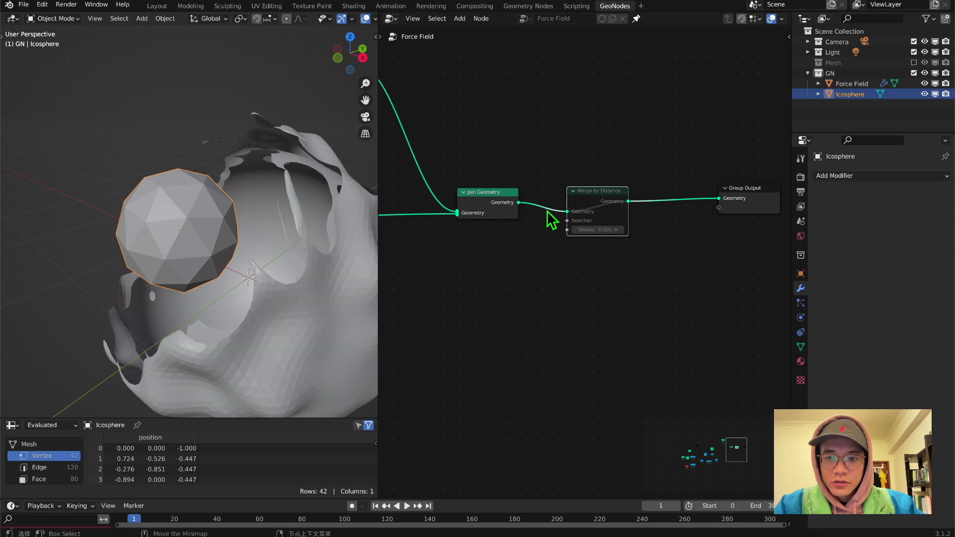
middle_click_drag(249, 178, 151, 96)
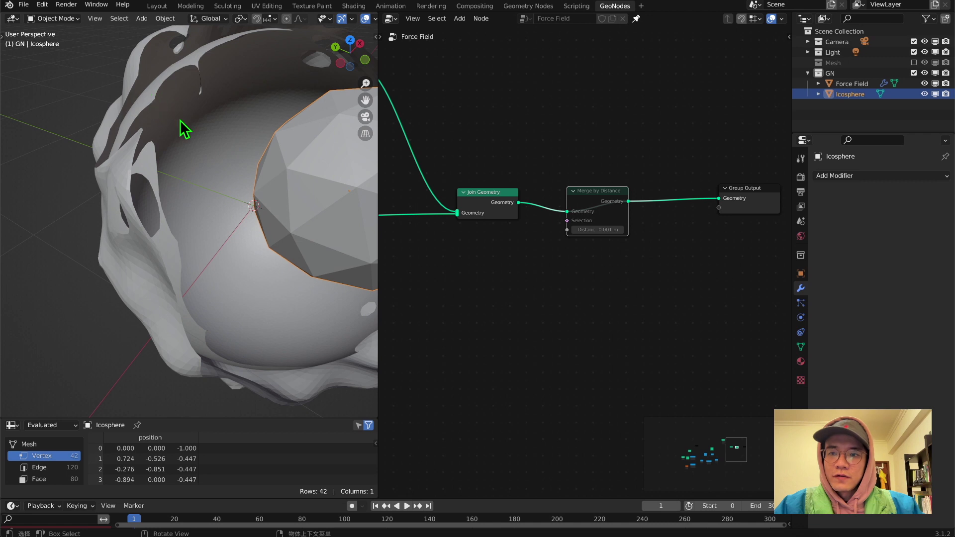
scroll(166, 157, "down", 5)
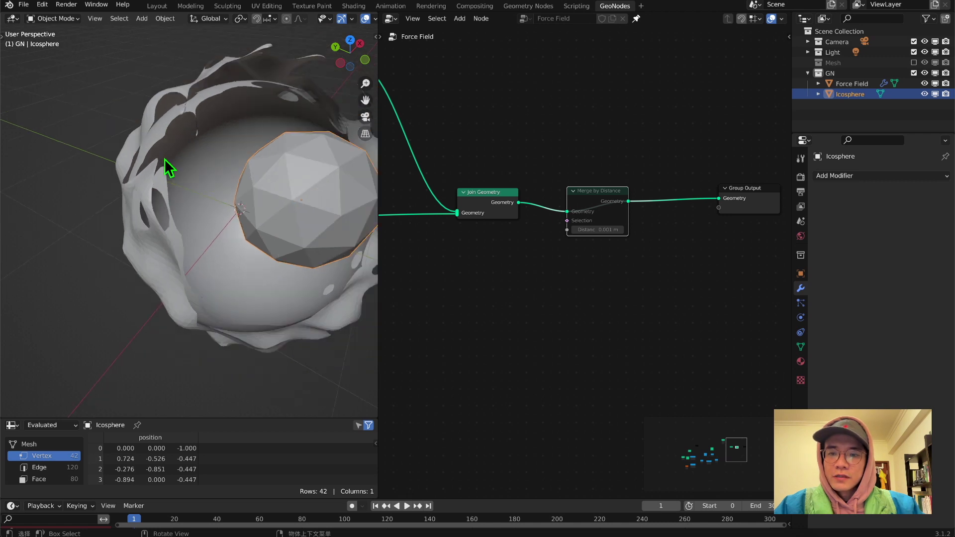
middle_click_drag(232, 175, 90, 150)
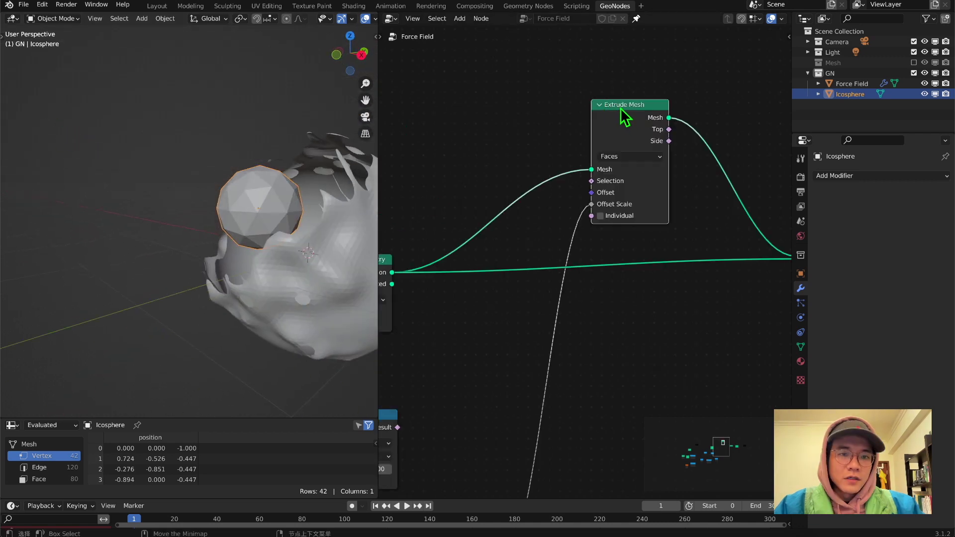
middle_click_drag(314, 215, 96, 139, "shift")
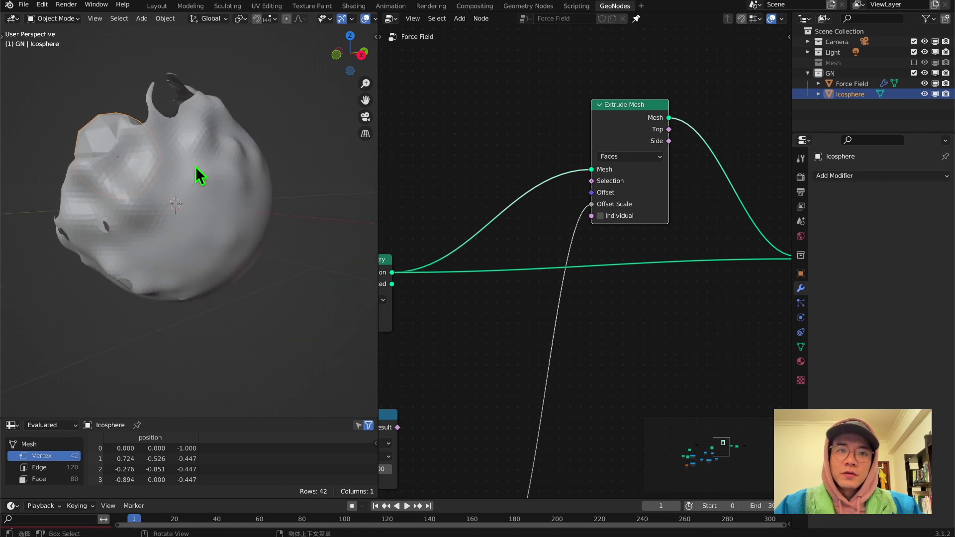
Step: Raise the Addend of the Multiply Add driving the extrusion's Offset Scale to 0.1 and check the shell
scroll(590, 315, "down", 6)
middle_click_drag(578, 377, 608, 312)
scroll(599, 324, "up", 8)
middle_click_drag(538, 346, 557, 216)
middle_click_drag(318, 279, 278, 299)
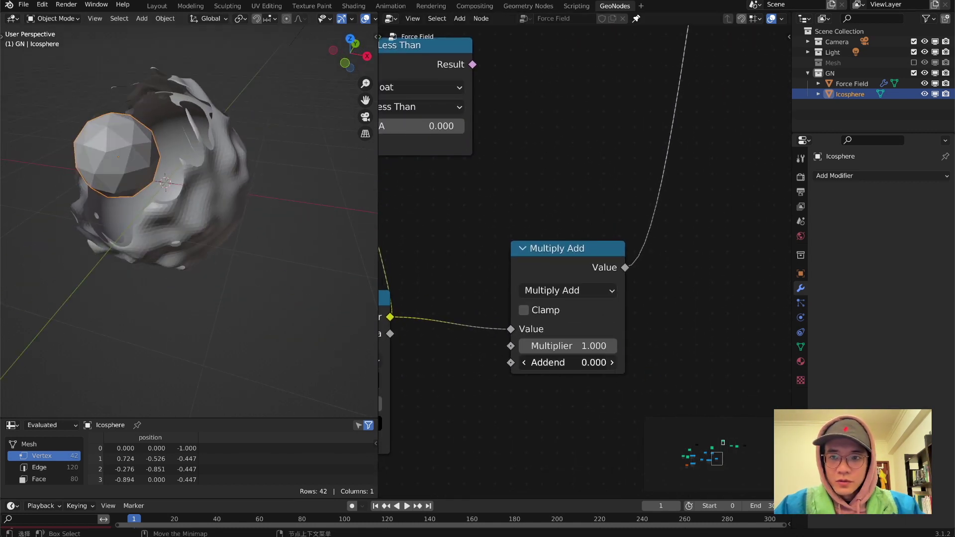
left_click(611, 362)
middle_click_drag(221, 179, 266, 196)
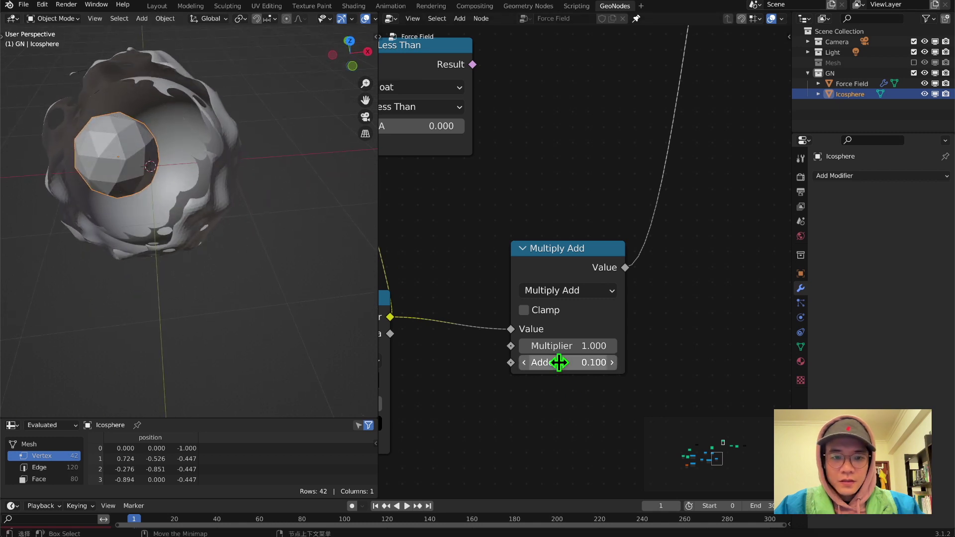
Step: Lower the extrusion Multiply Add's Addend to 0.01 and check the shell
left_click(574, 364)
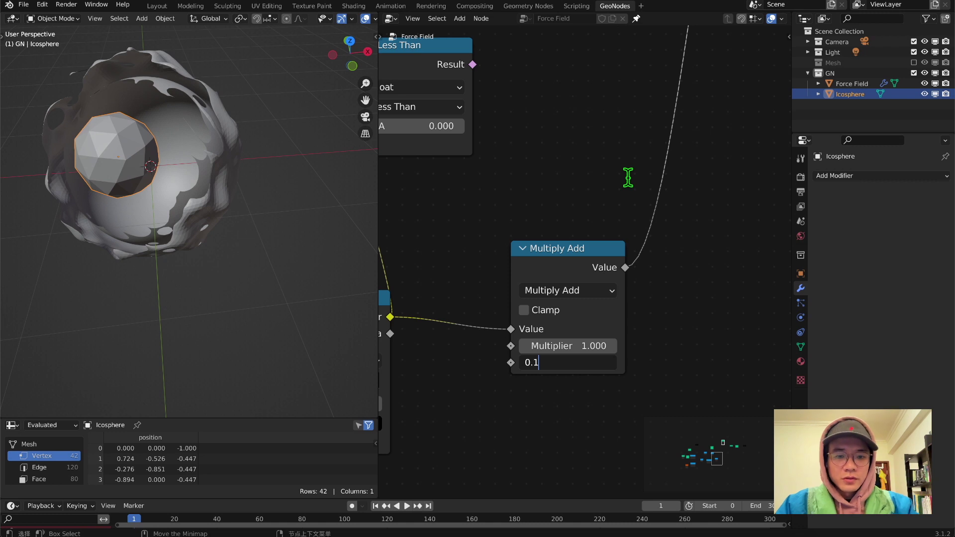
type("0.0.1")
key("BackSpace")
key("BackSpace")
type("1")
key("Return")
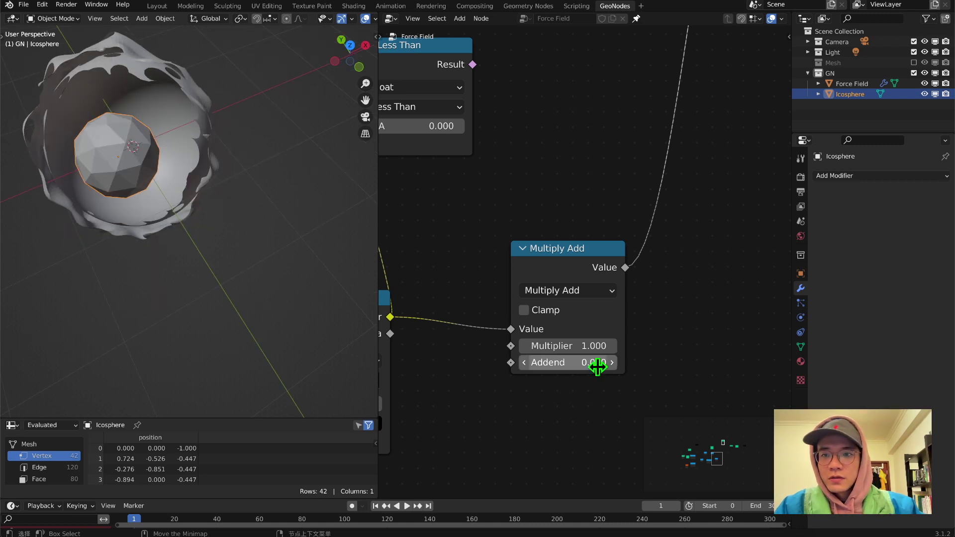
middle_click_drag(264, 288, 180, 214)
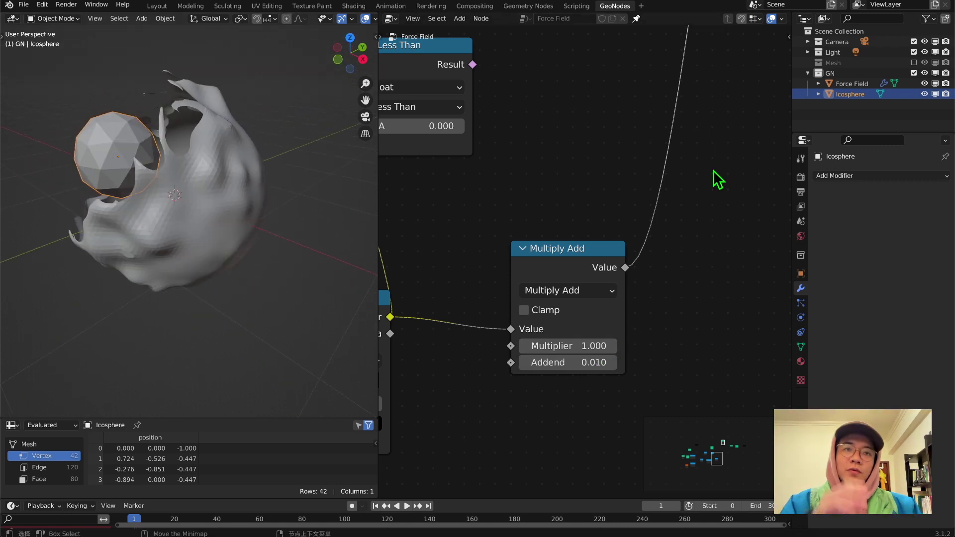
Step: Unmute Merge by Distance and reset the extrusion Multiply Add's Addend to 0
scroll(714, 170, "down", 18)
middle_click_drag(708, 154, 584, 268)
scroll(616, 232, "up", 10)
left_click(669, 228)
left_click(517, 377)
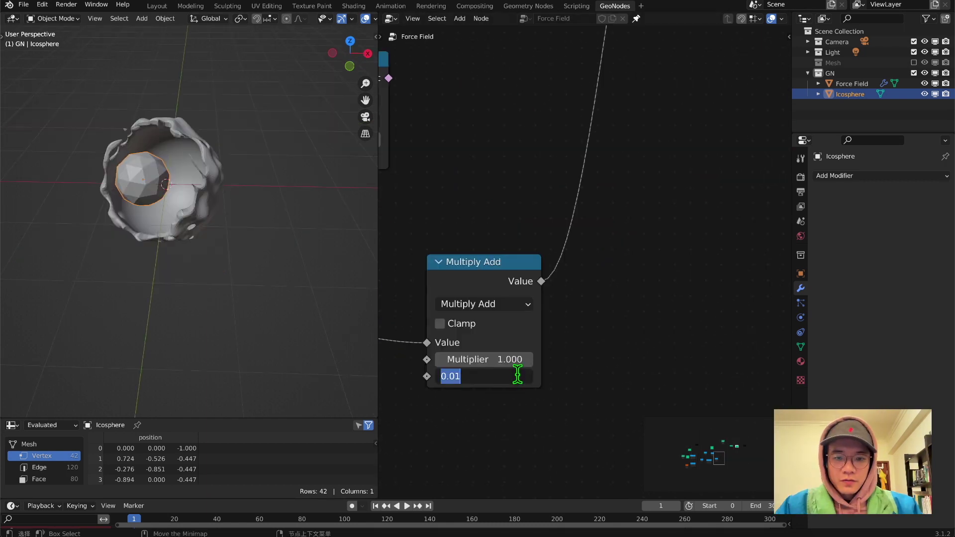
key("Return")
Step: Set Merge by Distance's Distance to 0.0001 m and check the force field's surface
scroll(586, 288, "down", 7)
middle_click_drag(613, 230, 410, 413)
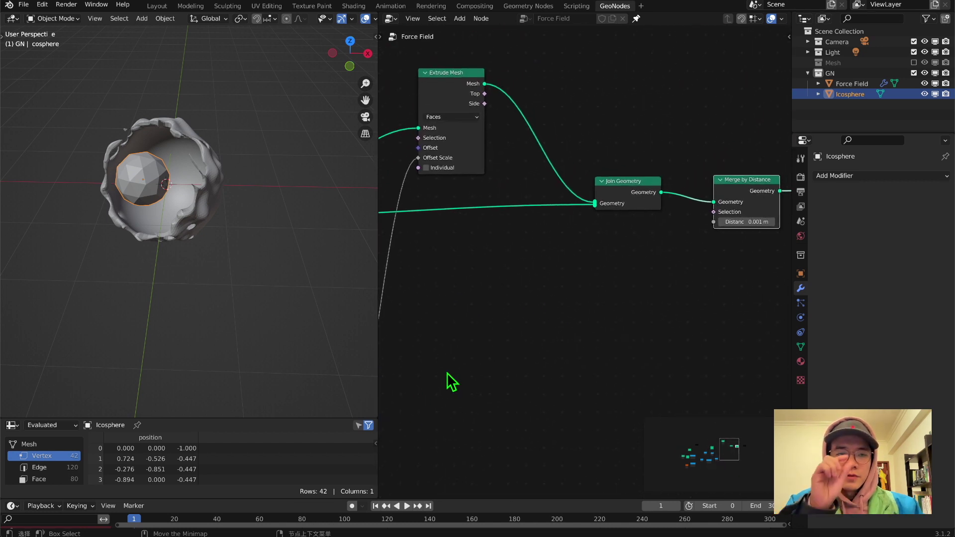
middle_click_drag(534, 307, 455, 350)
scroll(702, 288, "up", 4)
middle_click_drag(702, 288, 629, 316)
left_click(633, 301)
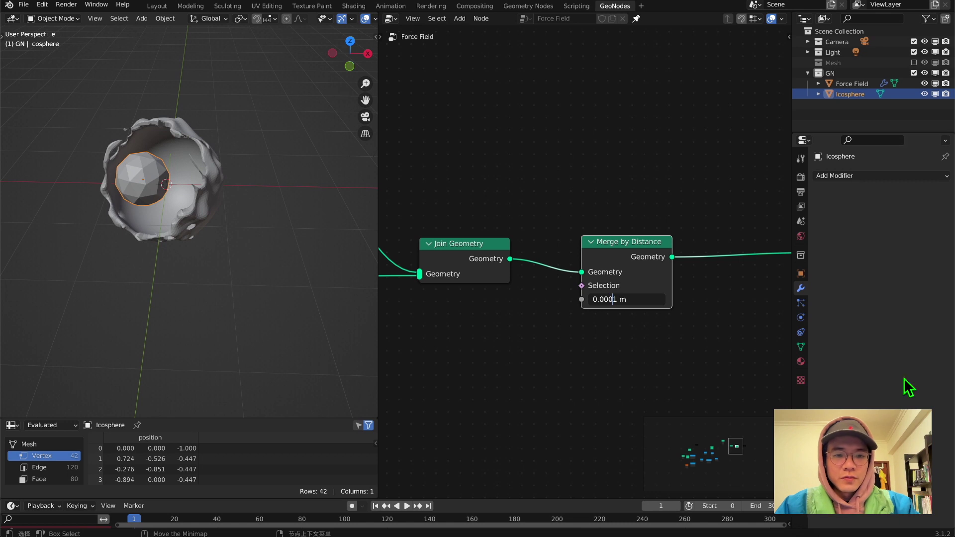
key("Return")
scroll(239, 163, "up", 3)
middle_click_drag(239, 163, 207, 154)
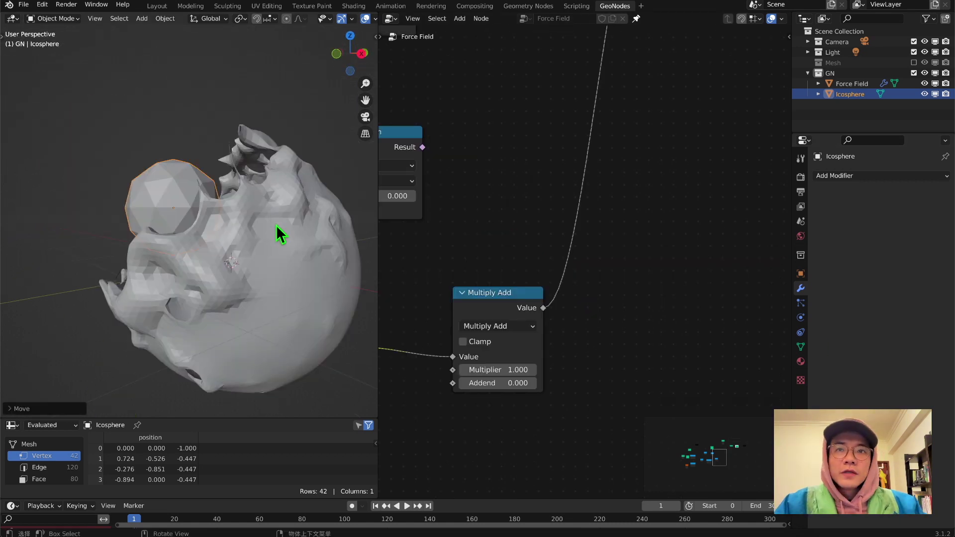
Step: Turn on the Face Orientation overlay to examine the normals on the force field's inner and outer faces
middle_click_drag(276, 225, 190, 272)
scroll(201, 208, "down", 3)
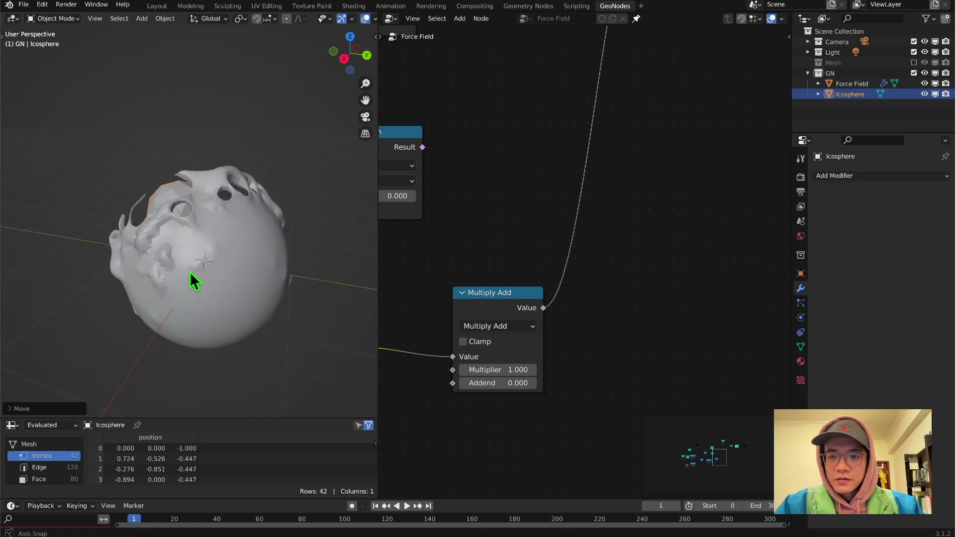
scroll(366, 20, "down", 3)
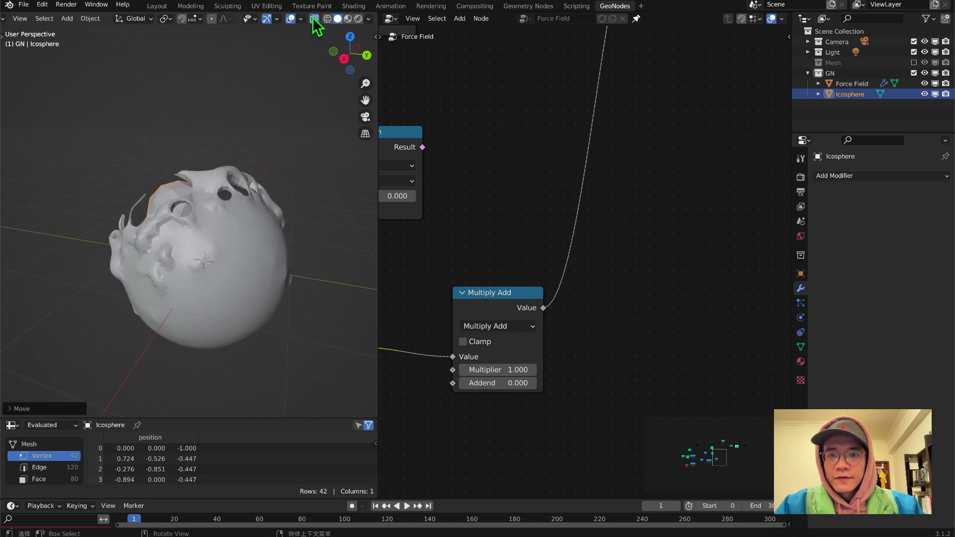
left_click(314, 19)
left_click(327, 18)
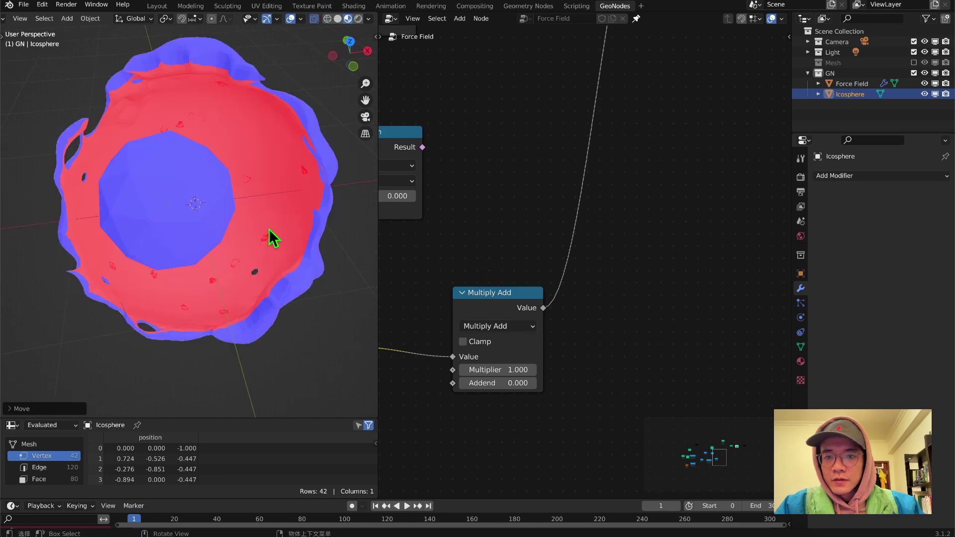
Step: Insert a Flip Faces node on the direct link from Separate Geometry to Join Geometry
scroll(586, 200, "down", 10)
middle_click_drag(677, 197, 580, 280)
scroll(586, 289, "up", 6)
key("shift+a")
left_click(620, 289)
type("fli")
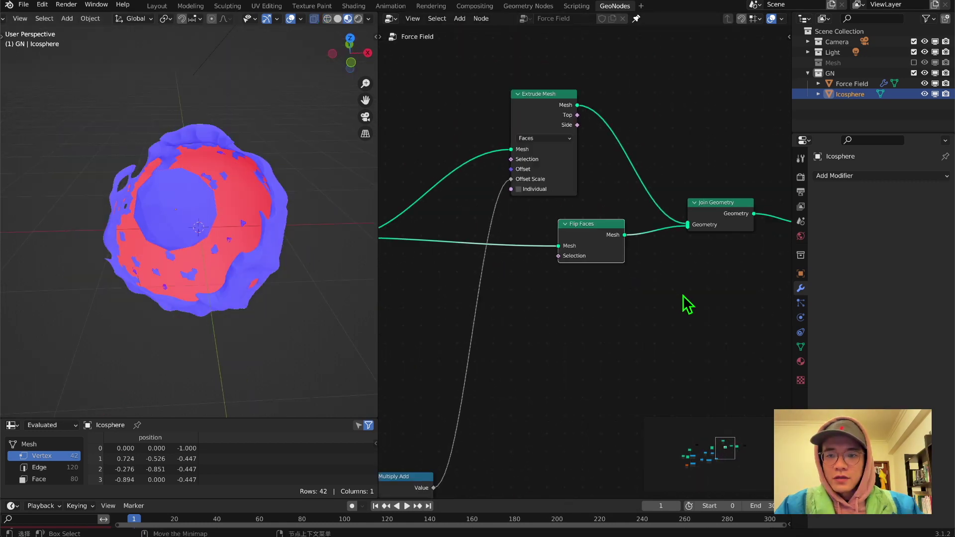
Step: Set the extrusion Multiply Add's Addend to 0.001 and check the face orientation around the whole shell
scroll(575, 350, "down", 4)
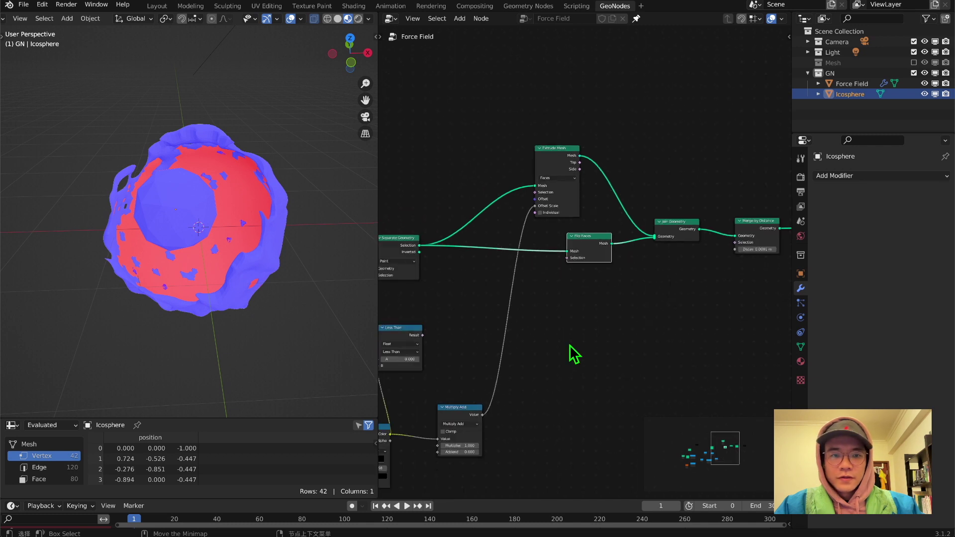
middle_click_drag(574, 354, 682, 252)
scroll(583, 295, "up", 1)
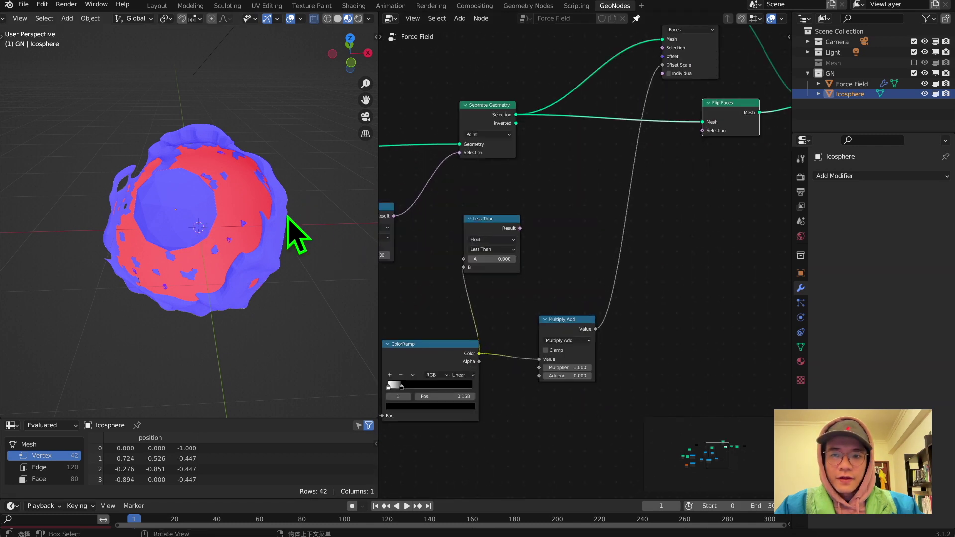
middle_click_drag(213, 229, 251, 216)
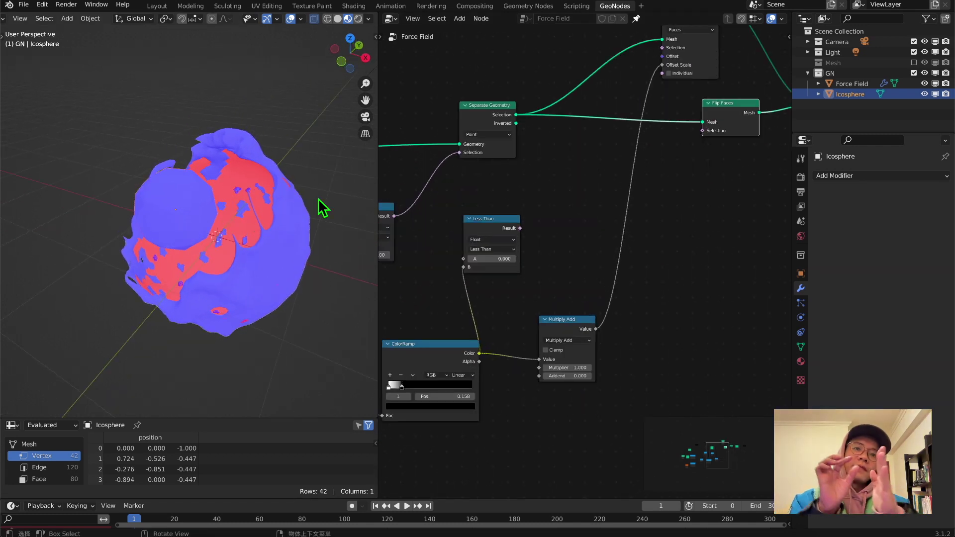
scroll(631, 283, "up", 2)
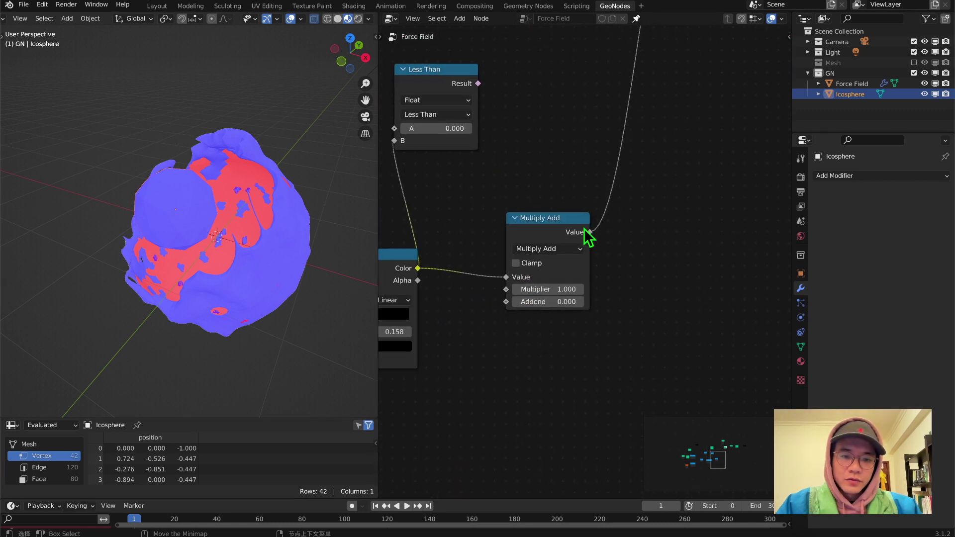
left_click(565, 301)
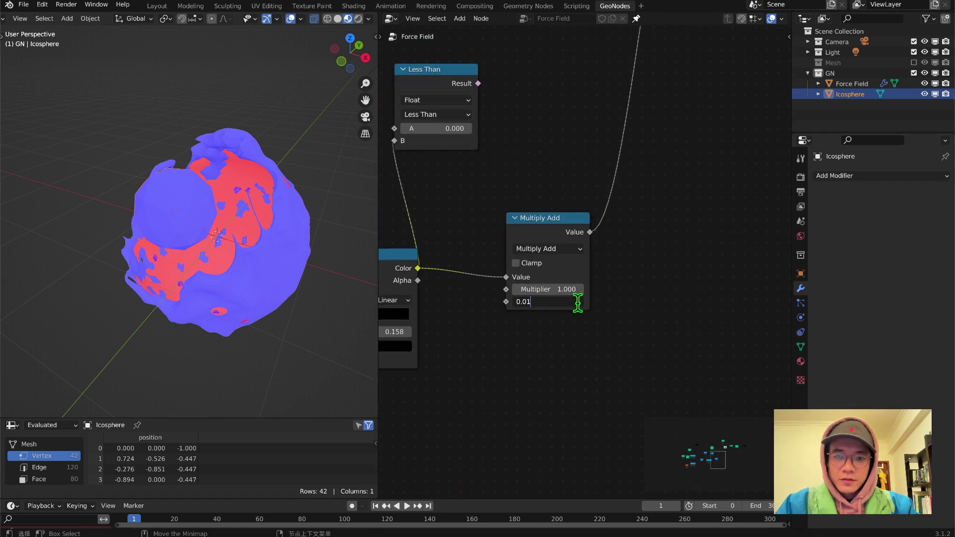
key("Return")
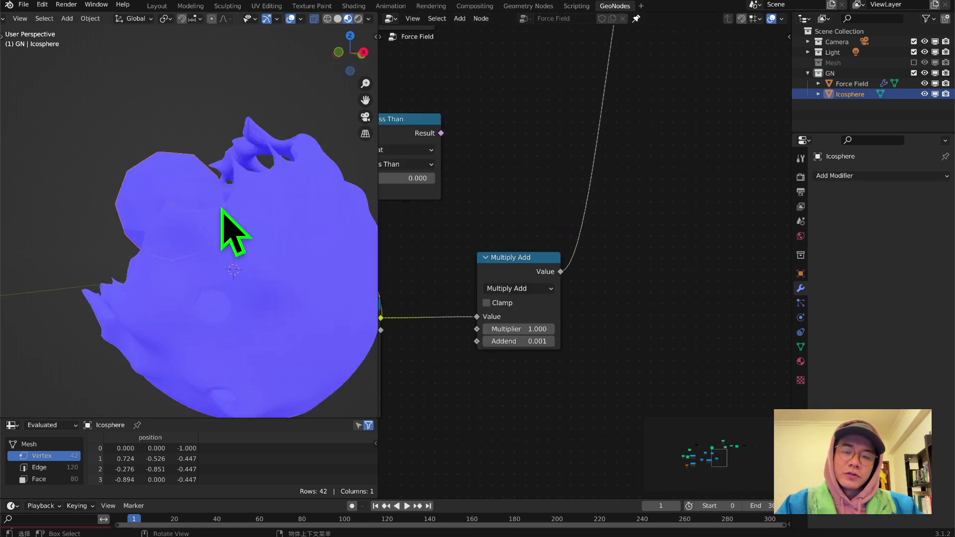
middle_click_drag(298, 239, 176, 191)
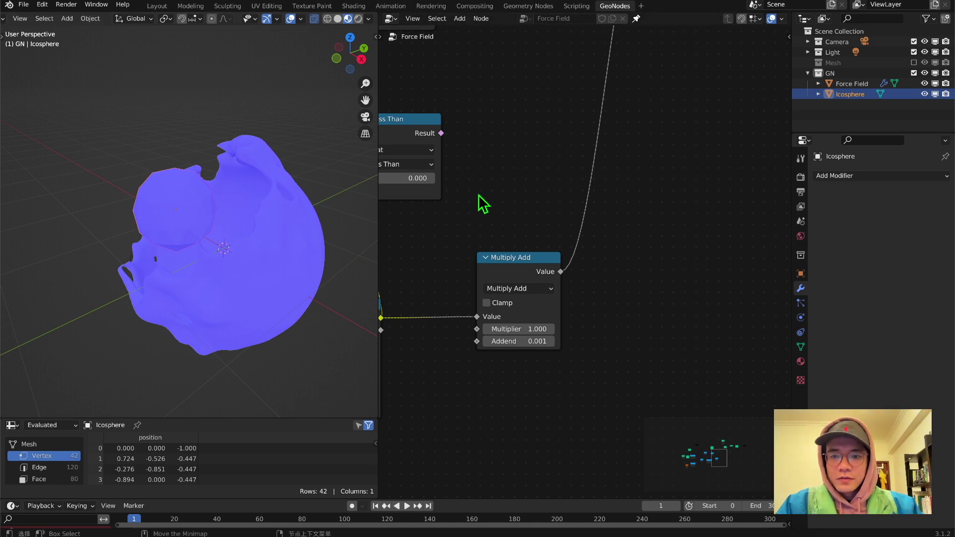
middle_click_drag(284, 177, 300, 229)
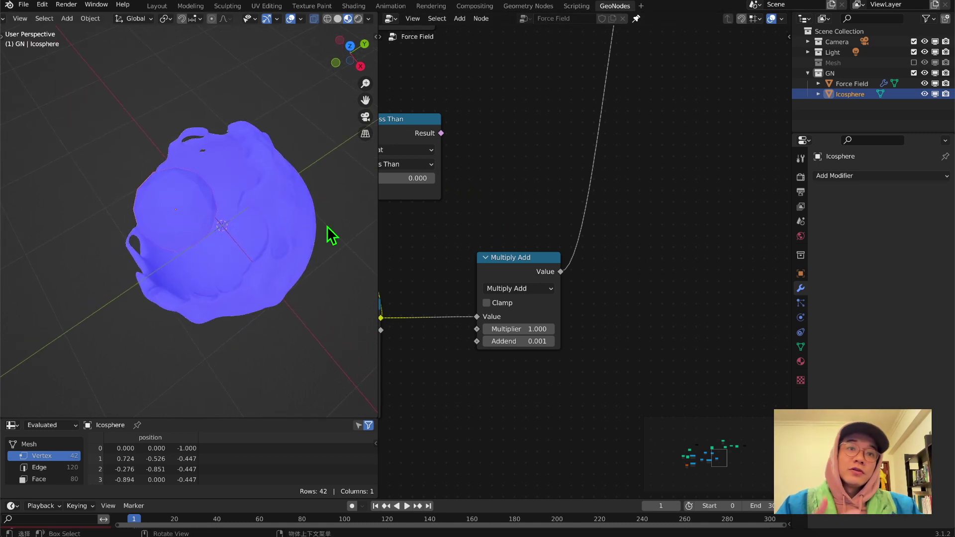
Step: Turn off the Face Orientation overlay and set the extrusion Multiply Add's Addend back to 0
left_click(292, 19)
middle_click_drag(305, 39, 162, 154)
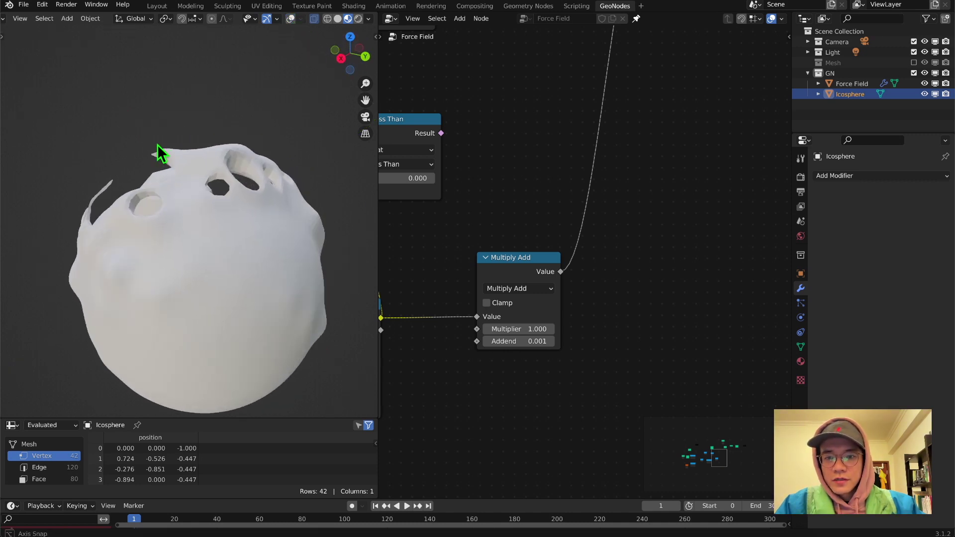
left_click(540, 341)
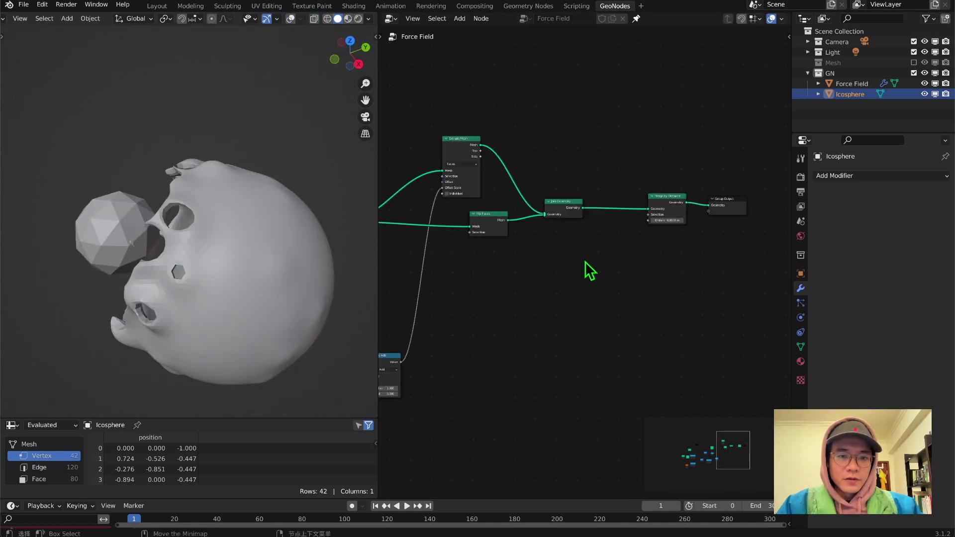
Step: Insert a Subdivision Surface node between Merge by Distance and Group Output
key("shift+a")
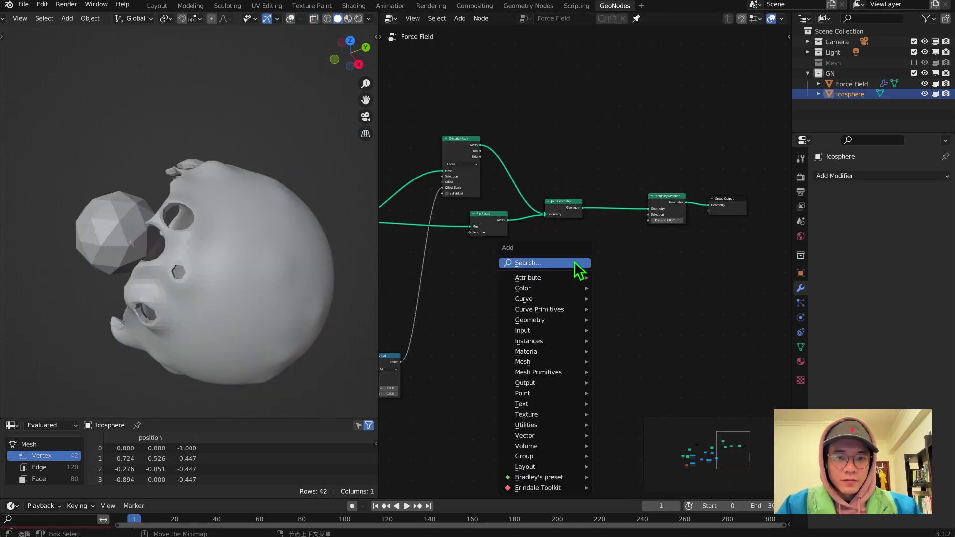
left_click(576, 264)
type("s")
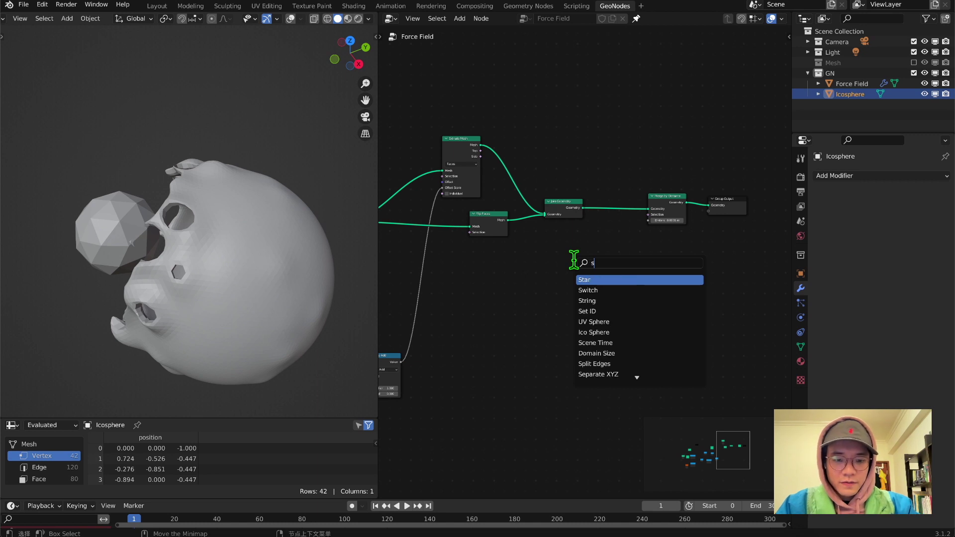
type("ubdiv")
key("Return")
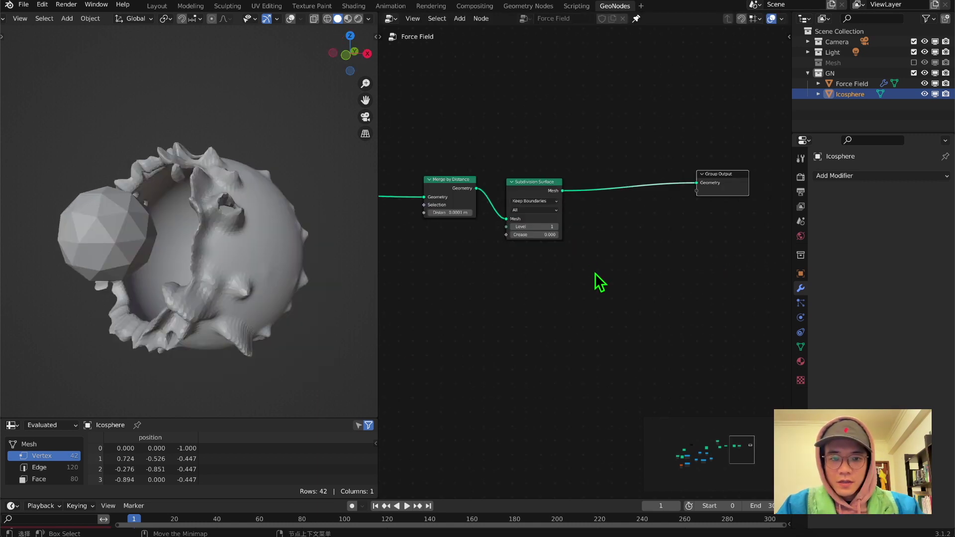
Step: Add a Set Shade Smooth node between Subdivision Surface and Group Output and examine the force field's shading
key("shift+a")
left_click(594, 273)
type("set")
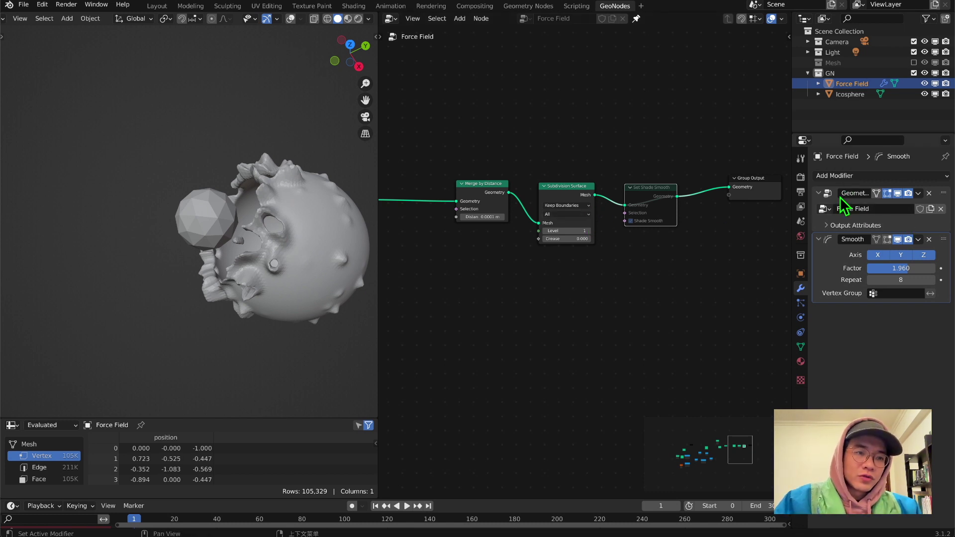
middle_click_drag(345, 260, 254, 191)
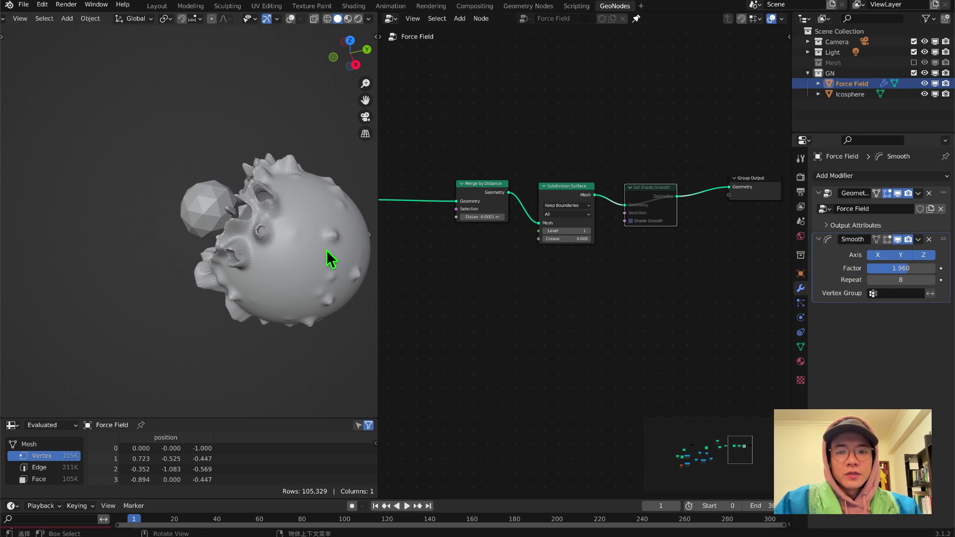
mouse_move(300, 246)
middle_mouse_down()
mouse_move(222, 279)
mouse_move(309, 238)
middle_mouse_up()
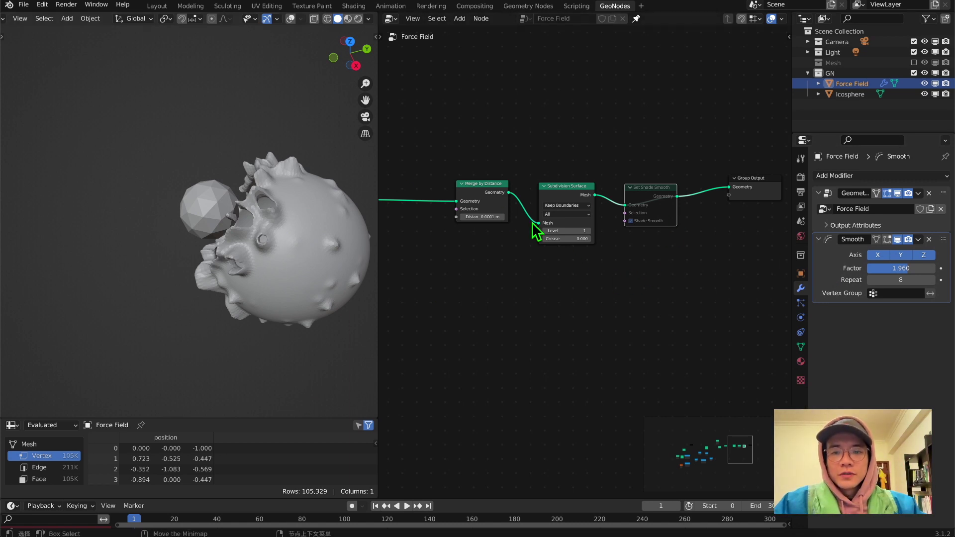
Step: Add a Subdivision Surface modifier to the Force Field object and set the Subdivision Surface node's Level to 0
middle_click_drag(171, 255, 182, 360)
scroll(262, 291, "up", 3)
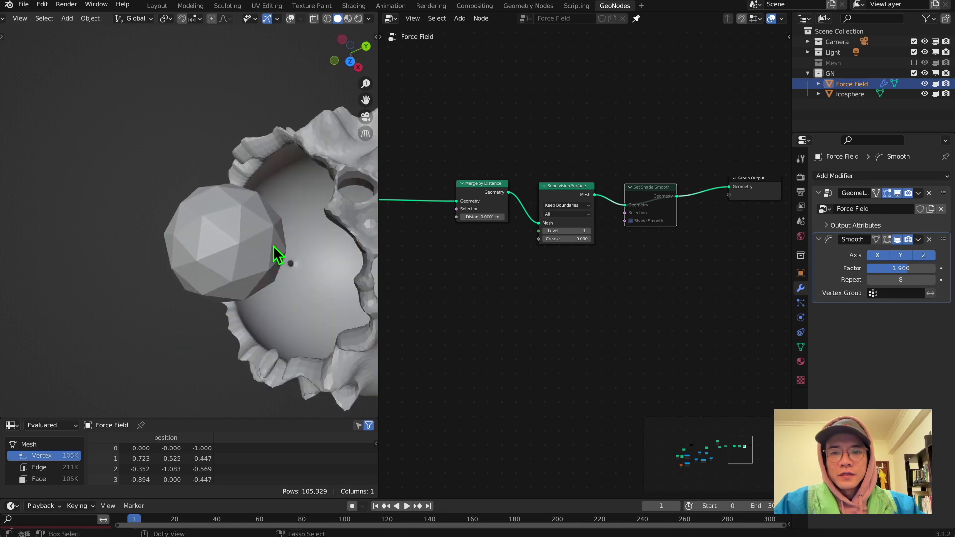
middle_click_drag(273, 244, 85, 273, "shift")
scroll(91, 265, "down", 2)
middle_click_drag(223, 240, 198, 216)
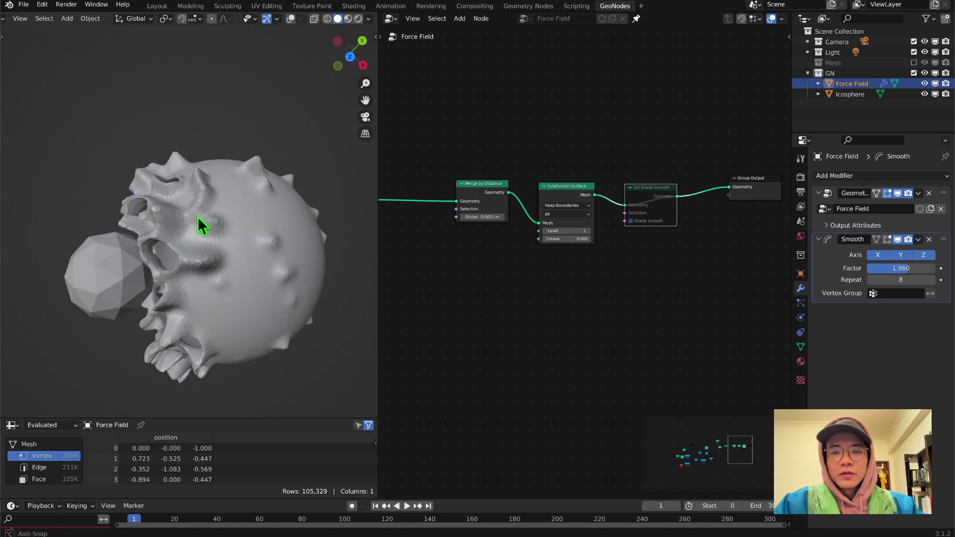
left_click(900, 176)
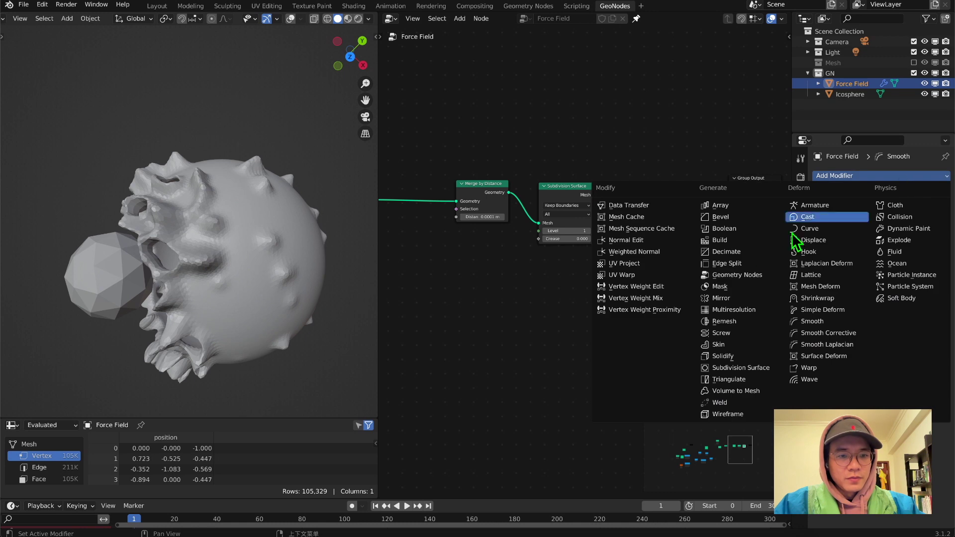
left_click(740, 370)
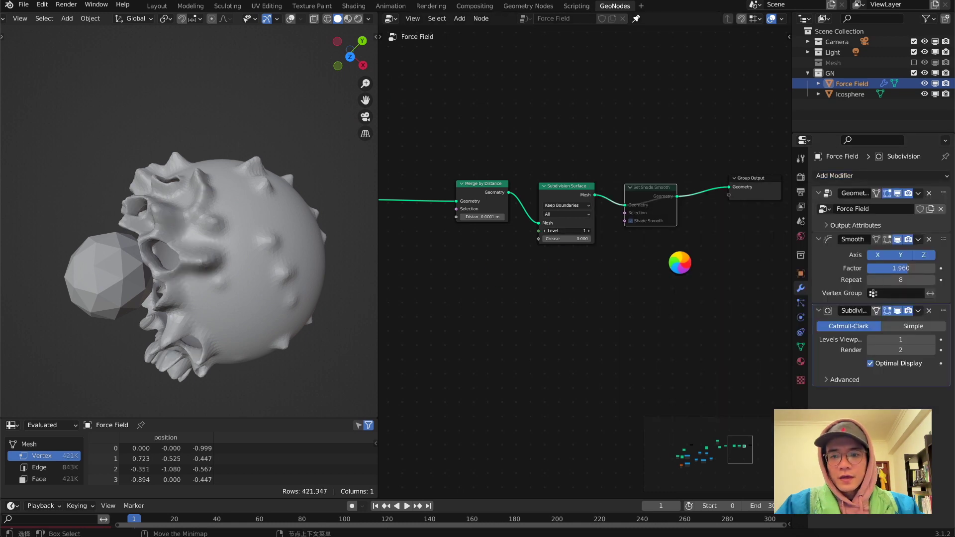
mouse_move(251, 242)
middle_mouse_down()
mouse_move(227, 319)
mouse_move(174, 229)
mouse_move(258, 245)
middle_mouse_up()
middle_click_drag(147, 209, 202, 269)
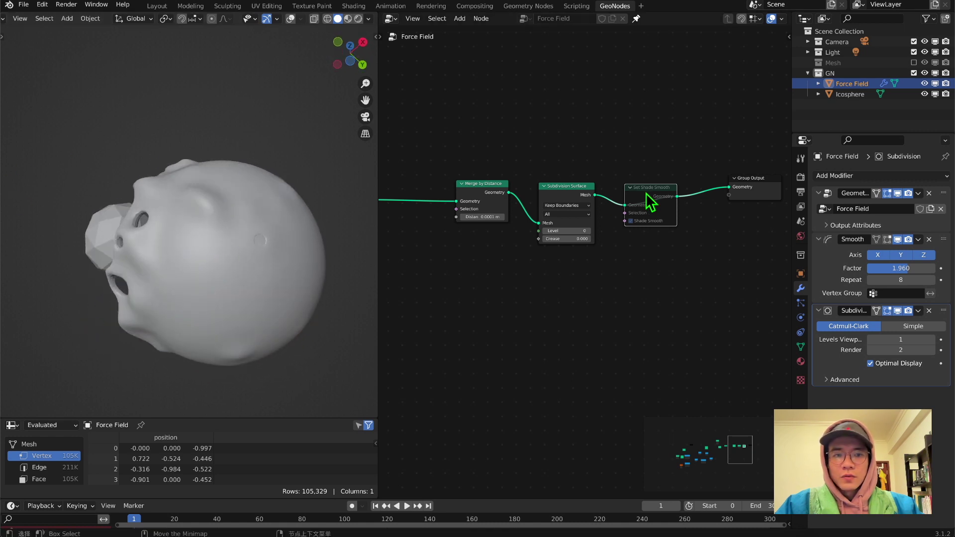
Step: Try toggling the mute state of the Set Shade Smooth node, then undo it
key("m")
middle_click_drag(233, 219, 165, 219)
key("ctrl+z")
Step: Turn off the Subdivision modifier's viewport display and move the icosphere to the top of the force field
left_click(143, 236)
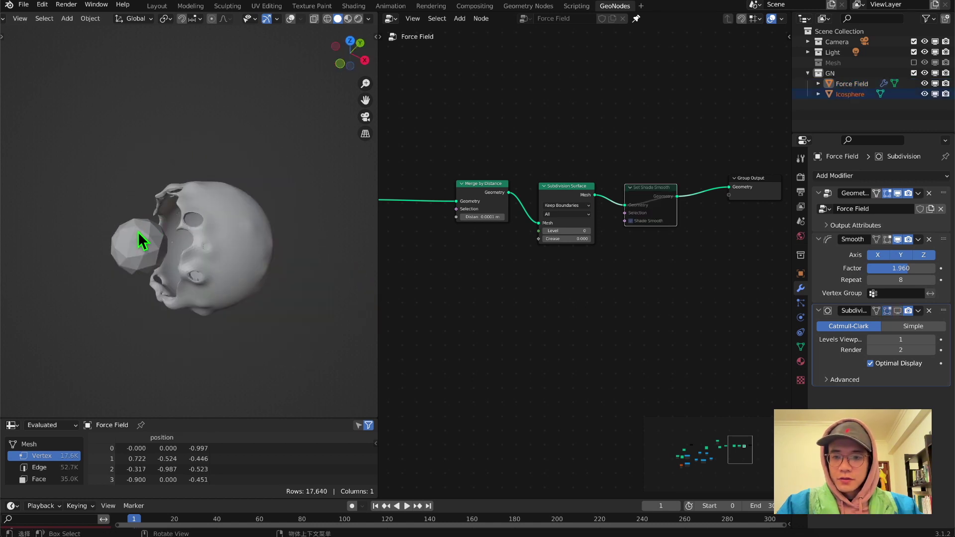
key("g")
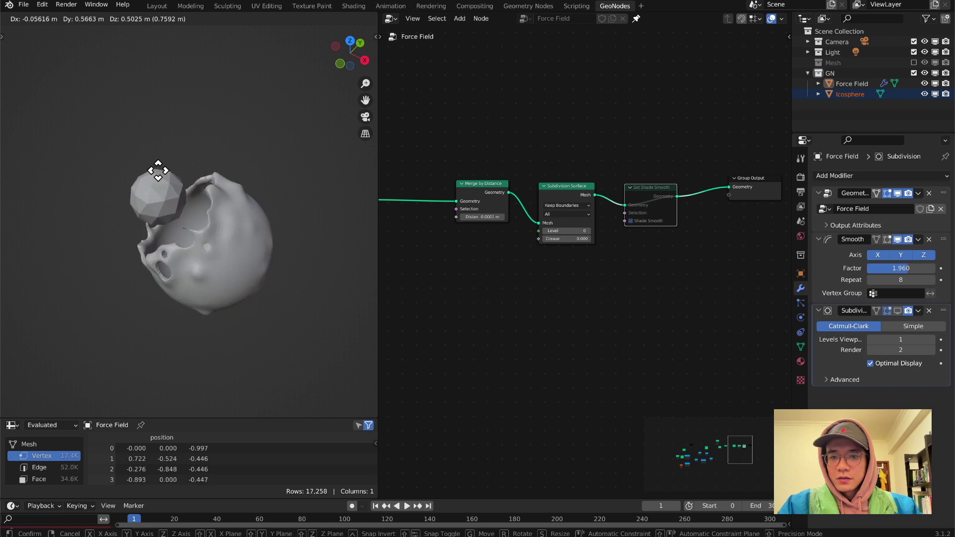
left_click(178, 158)
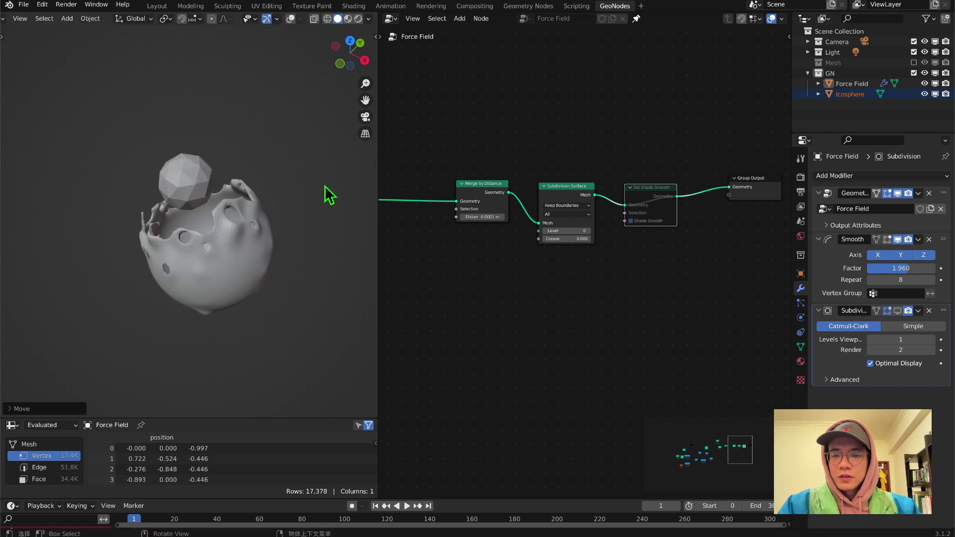
Step: Move the Noise Texture node farther away from its ColorRamp, leaving free space around its Vector input
scroll(516, 284, "down", 7)
middle_click_drag(516, 284, 493, 204)
scroll(506, 239, "up", 3)
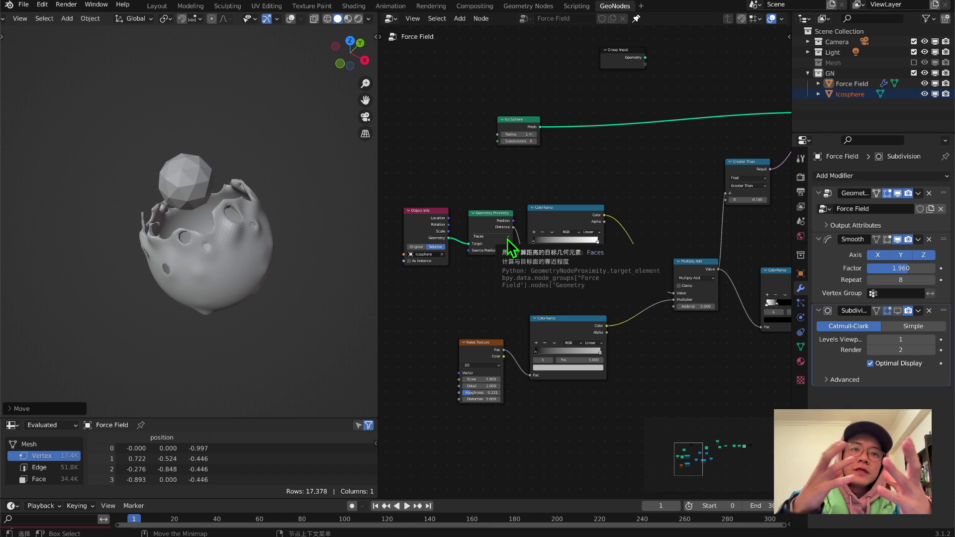
middle_click_drag(219, 279, 149, 219)
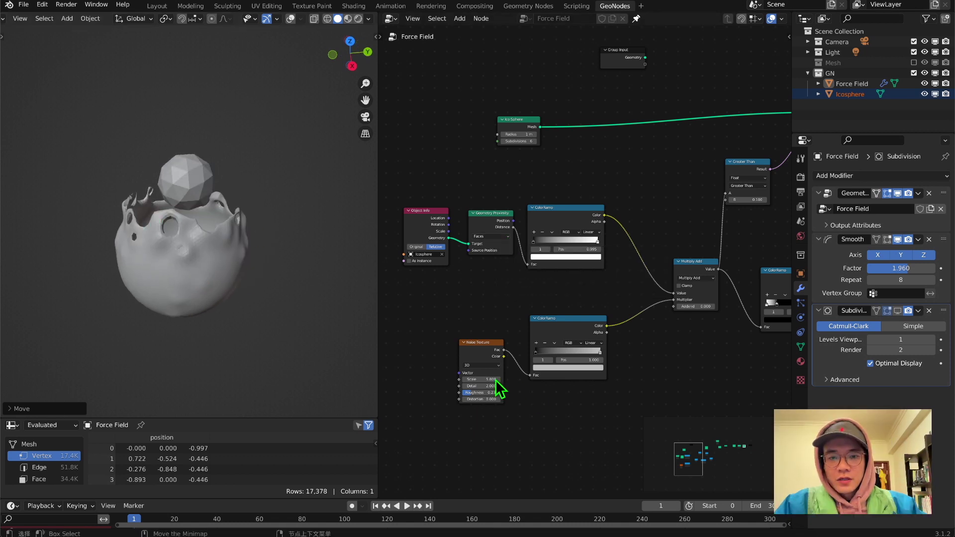
middle_click_drag(516, 384, 775, 276)
left_click_drag(775, 276, 675, 271)
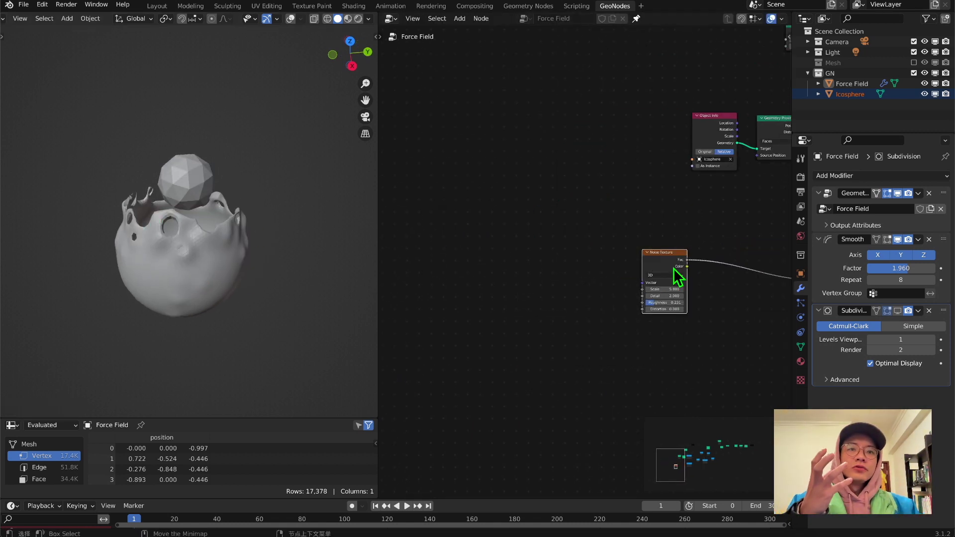
Step: Add a Vector Math node and connect its Vector output to the Noise Texture's Vector input
middle_click_drag(688, 266, 644, 236)
scroll(644, 237, "up", 4)
key("shift+a")
left_click(512, 128)
left_click_drag(535, 229, 611, 244)
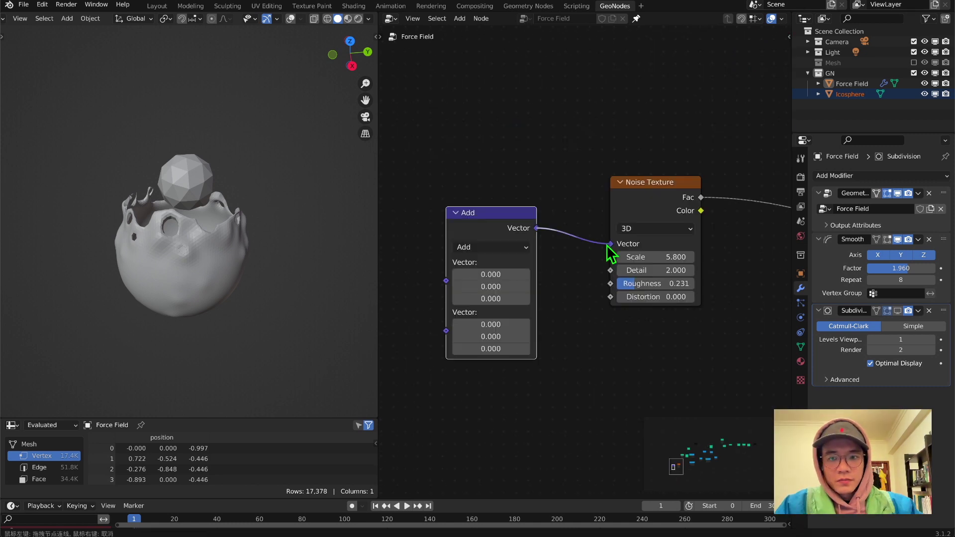
Step: Add a Position node and connect it to the Vector Math node's first Vector input
middle_click_drag(499, 196, 558, 149)
left_click(495, 89)
key("shift+a")
left_click(493, 87)
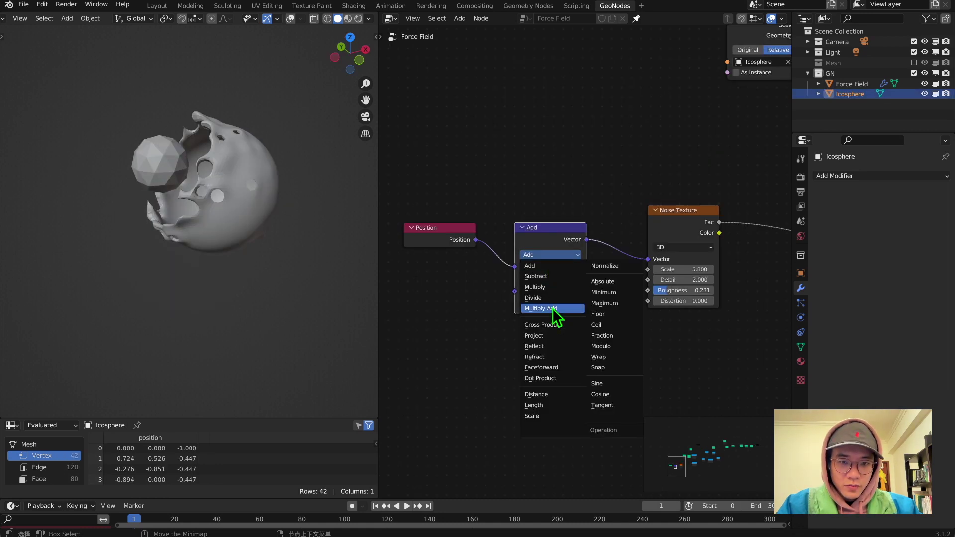
Step: Change the Vector Math operation to Multiply Add and set all three Multiplier components to 1
left_click(542, 309)
mouse_move(560, 294)
left_mouse_down()
mouse_move(583, 294)
mouse_move(560, 290)
mouse_move(565, 306)
left_mouse_up()
right_click(560, 289)
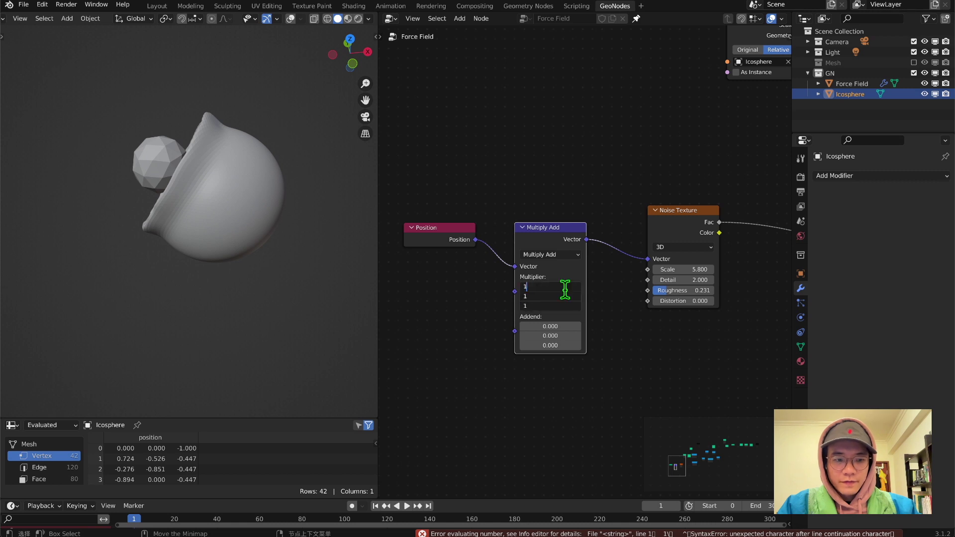
type("1")
key("Return")
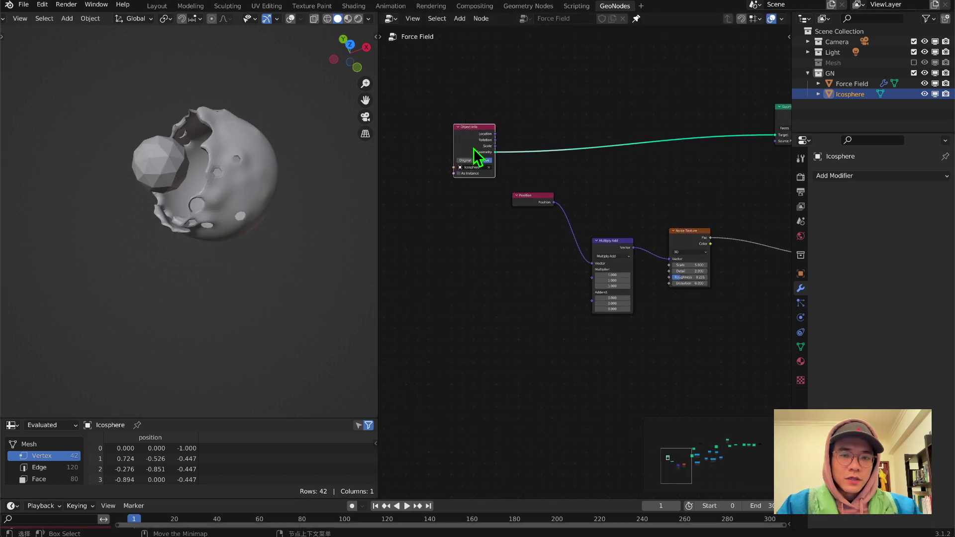
Step: Connect the icosphere Object Info's Location output to the vector Multiply Add's Addend input
scroll(474, 148, "up", 3)
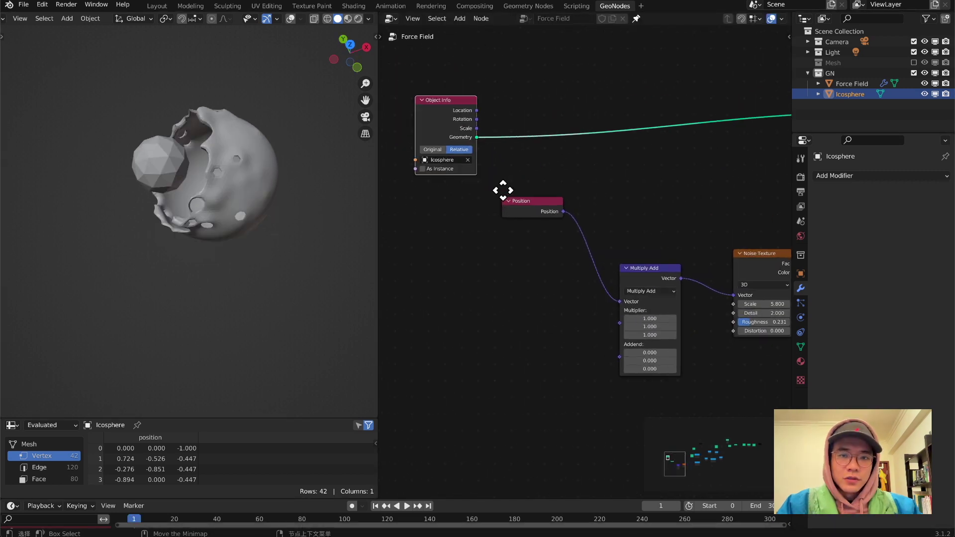
middle_click_drag(538, 157, 528, 120)
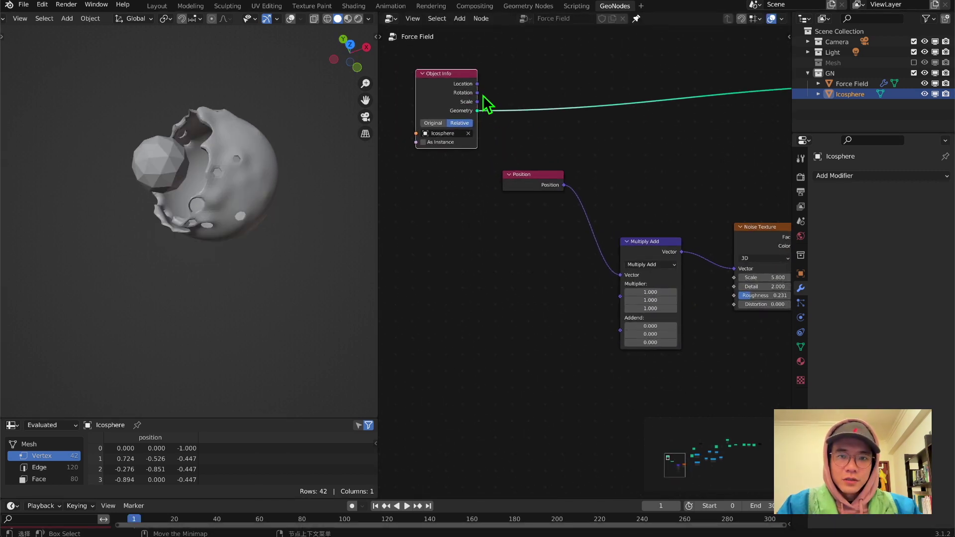
left_click_drag(478, 85, 626, 331)
Step: Move the icosphere around the force field to test the location-driven noise pattern
middle_click_drag(234, 234, 171, 164)
key("g")
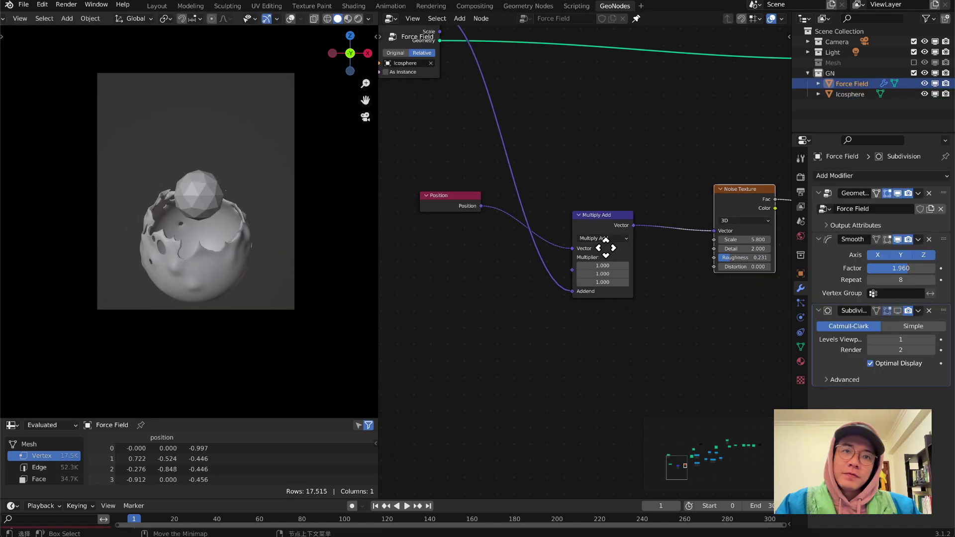
middle_click_drag(606, 247, 612, 246)
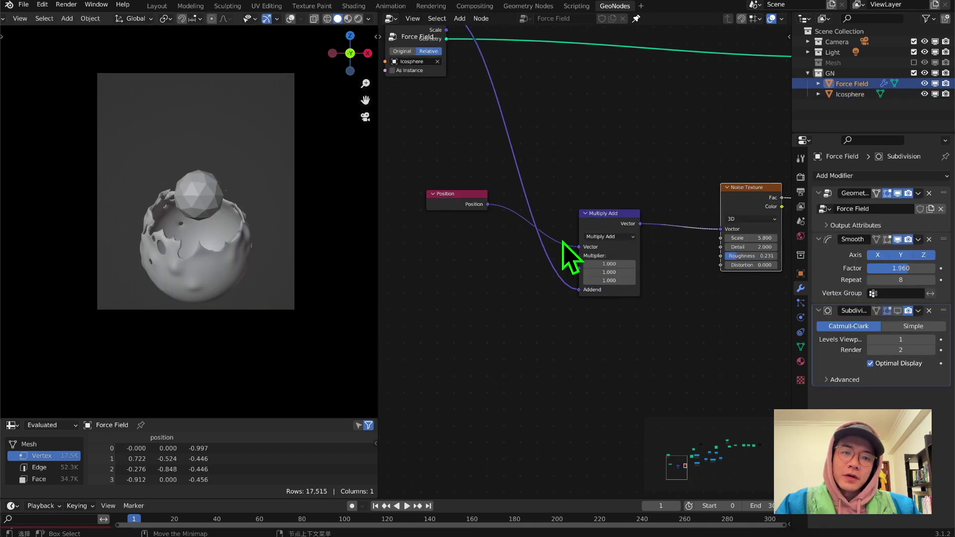
Step: Switch the viewport to Material Preview shading and move the Group Output node below the extrusion math nodes
middle_click_drag(185, 201, 249, 228)
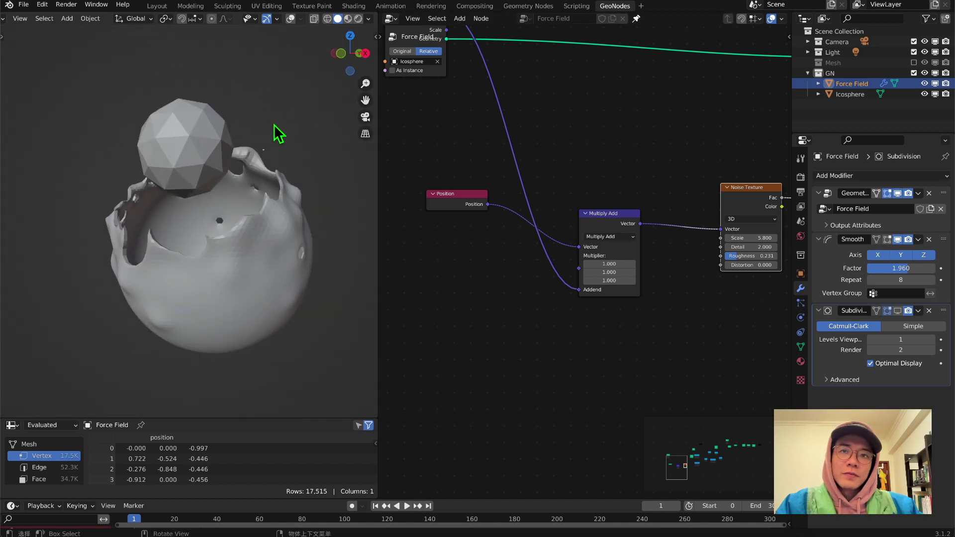
left_click(347, 19)
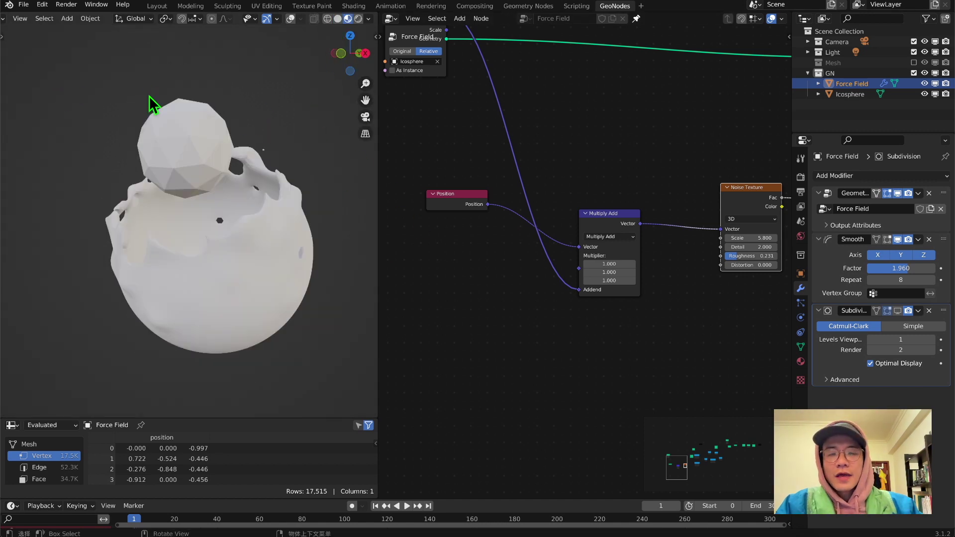
scroll(679, 331, "down", 2)
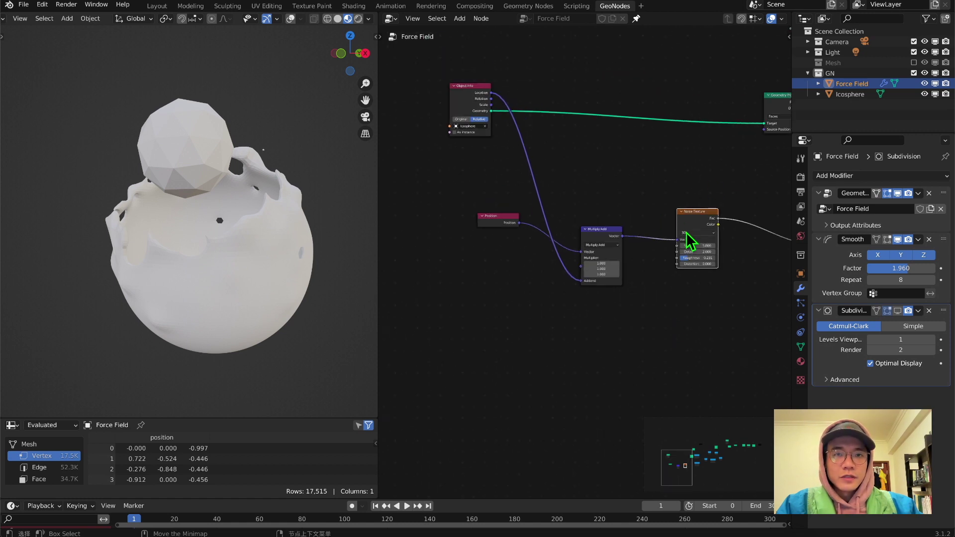
scroll(712, 297, "down", 2)
left_click_drag(660, 165, 490, 283)
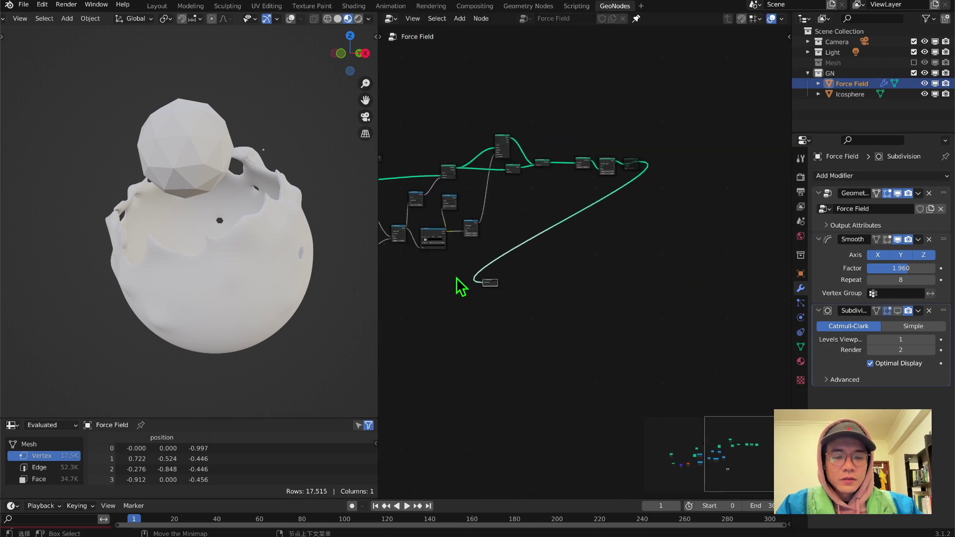
Step: Connect the Value output of the Multiply Add feeding the ColorRamp to a new Group Output socket and reposition Group Output
scroll(457, 278, "up", 15)
middle_click_drag(444, 269, 663, 249)
scroll(646, 226, "down", 4)
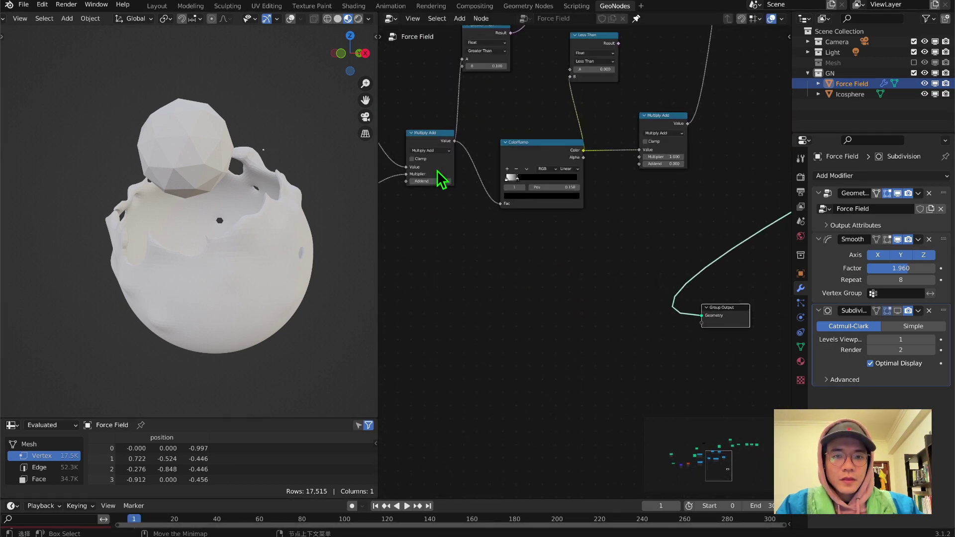
left_click_drag(441, 150, 436, 161)
middle_click_drag(463, 234, 468, 169)
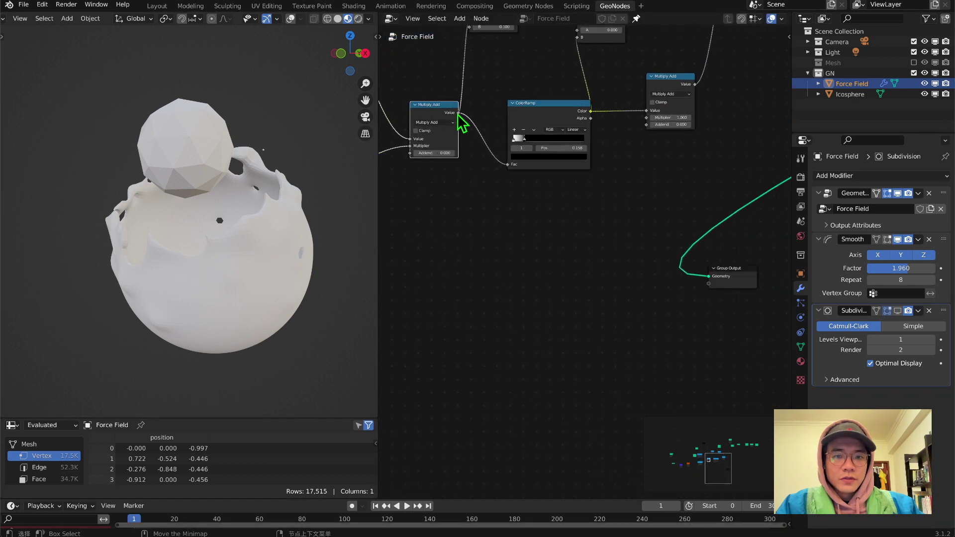
left_click_drag(459, 113, 709, 285)
middle_click_drag(731, 271, 631, 278)
left_click(651, 289)
left_click_drag(651, 289, 665, 314)
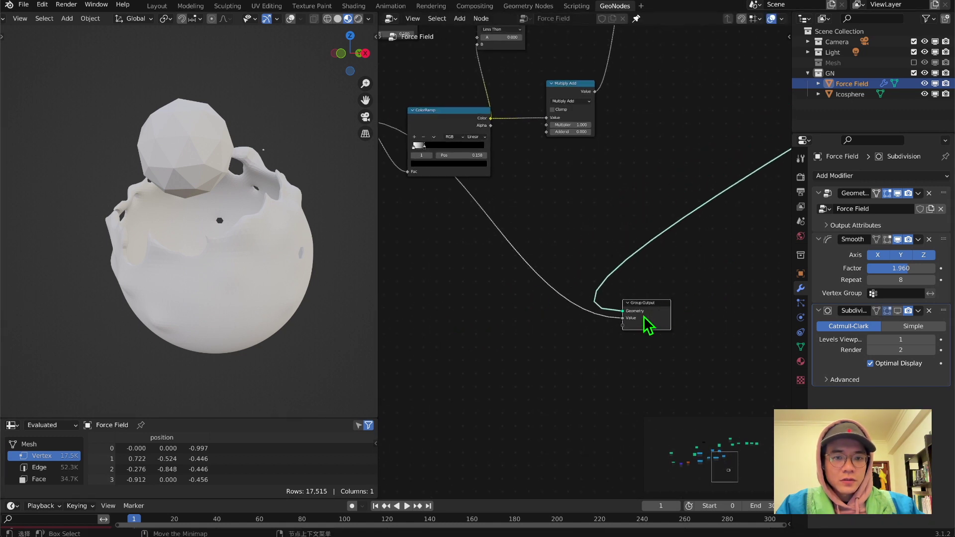
Step: Rename the node group's Value output to Color in the group's output settings
left_click(789, 36)
left_click(785, 64)
left_click(785, 89)
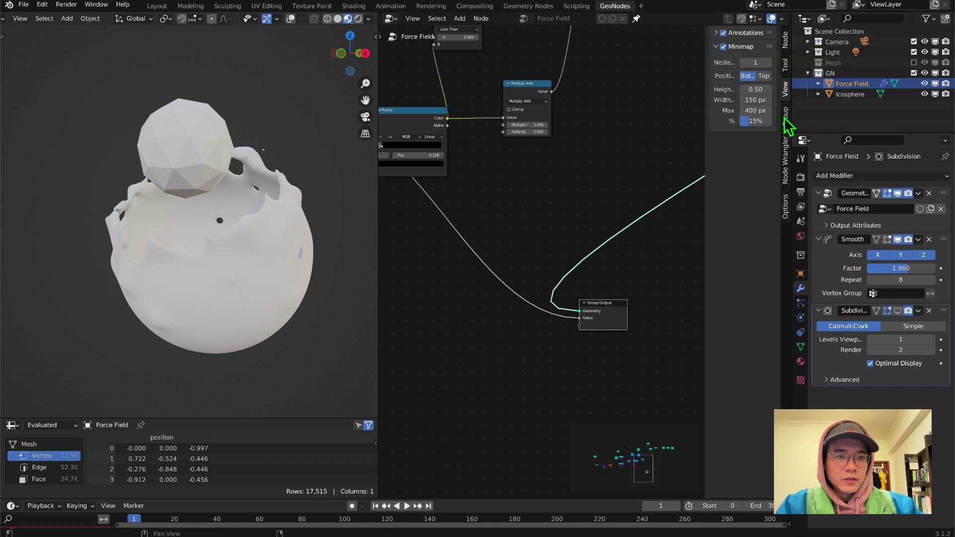
left_click(785, 118)
left_click(741, 149)
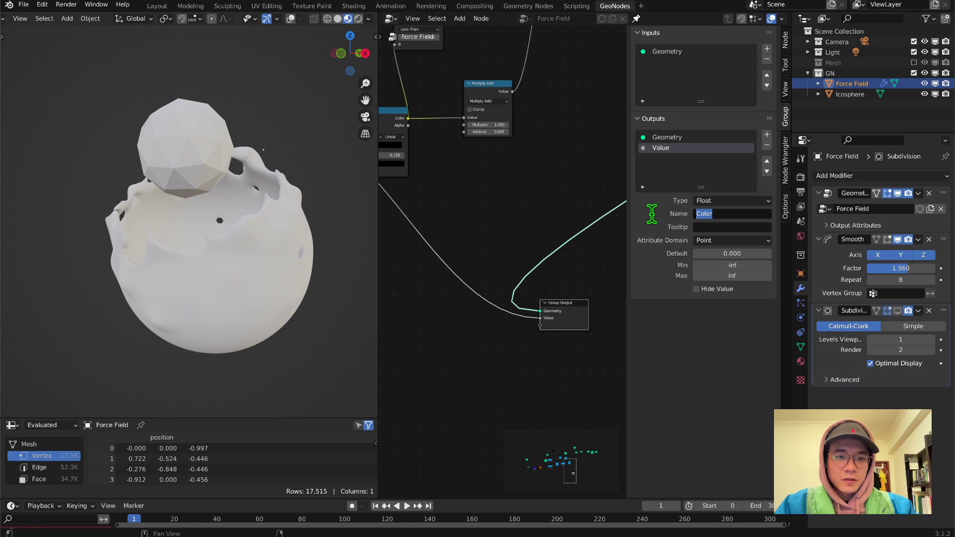
key("Return")
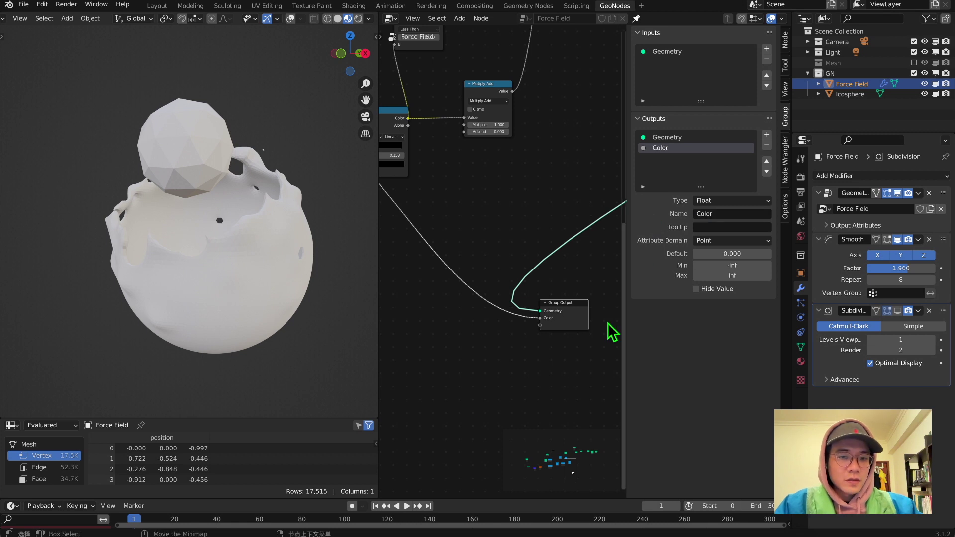
Step: Assign the attribute name Color to the Color output in the Force Field's Geometry Nodes modifier
left_click(825, 225)
left_click(894, 240)
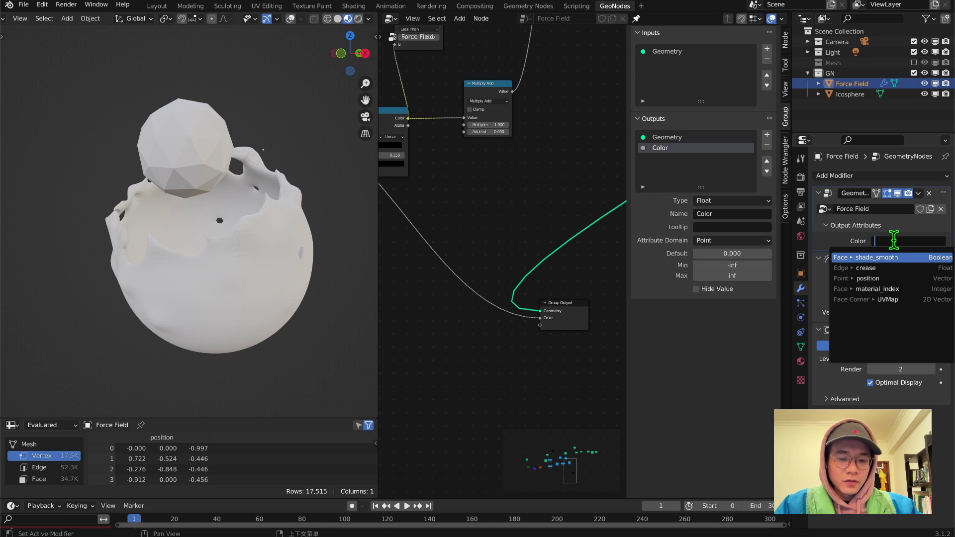
left_click(900, 515)
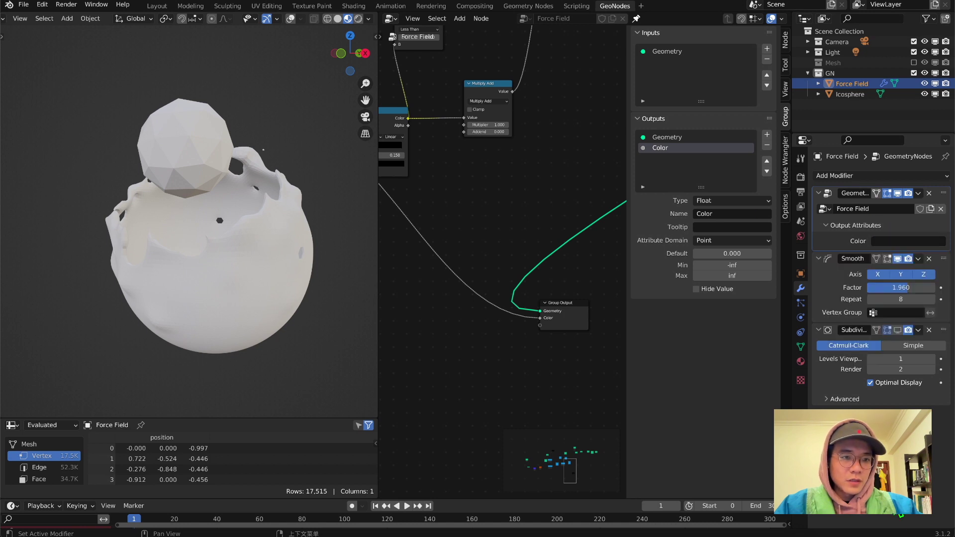
left_click(881, 242)
type("Color")
key("Return")
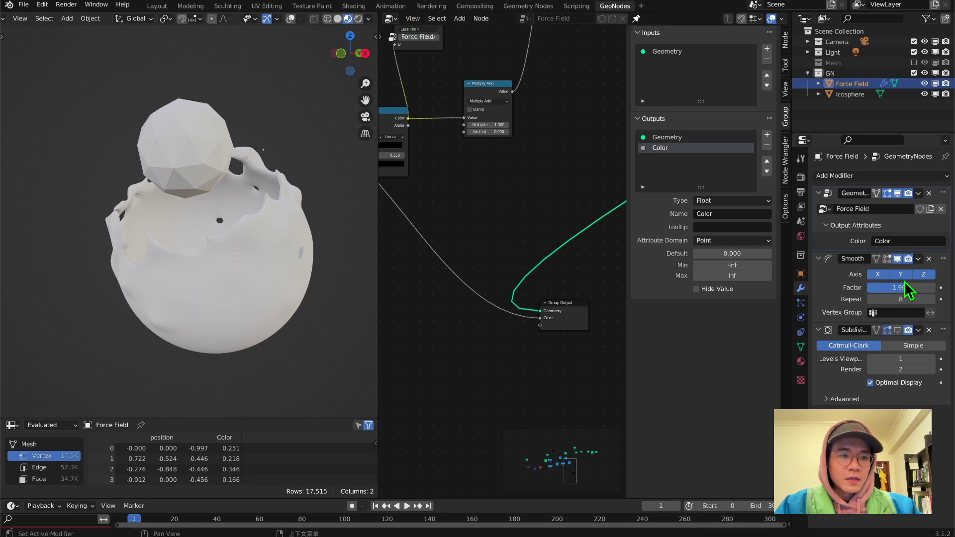
Step: Create a new material named FF on the Force Field and switch the node editor to the Shader Editor
left_click(801, 362)
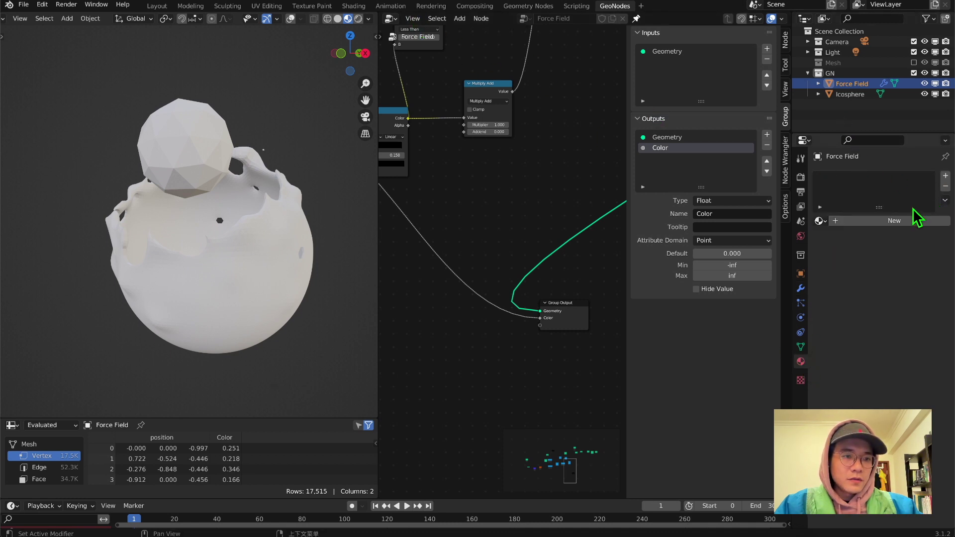
left_click(901, 221)
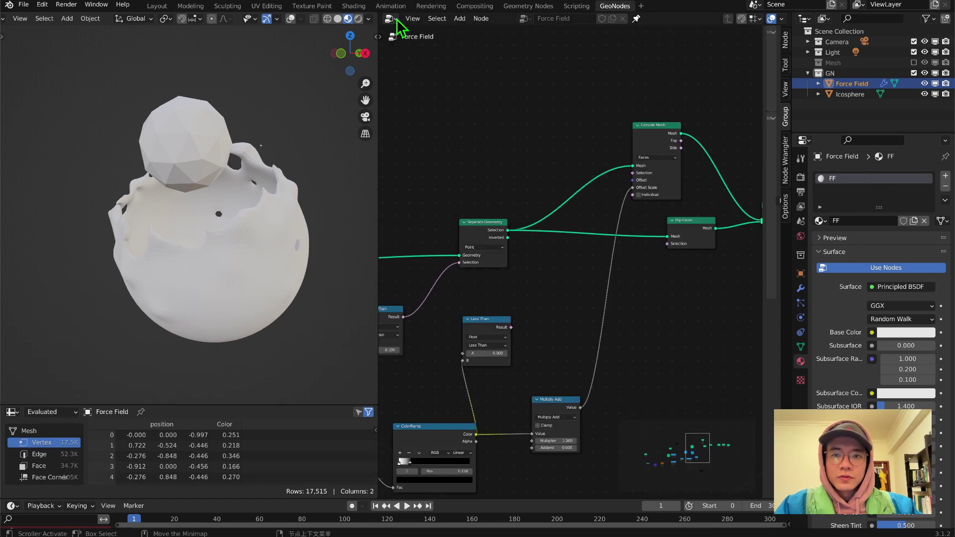
left_click(393, 19)
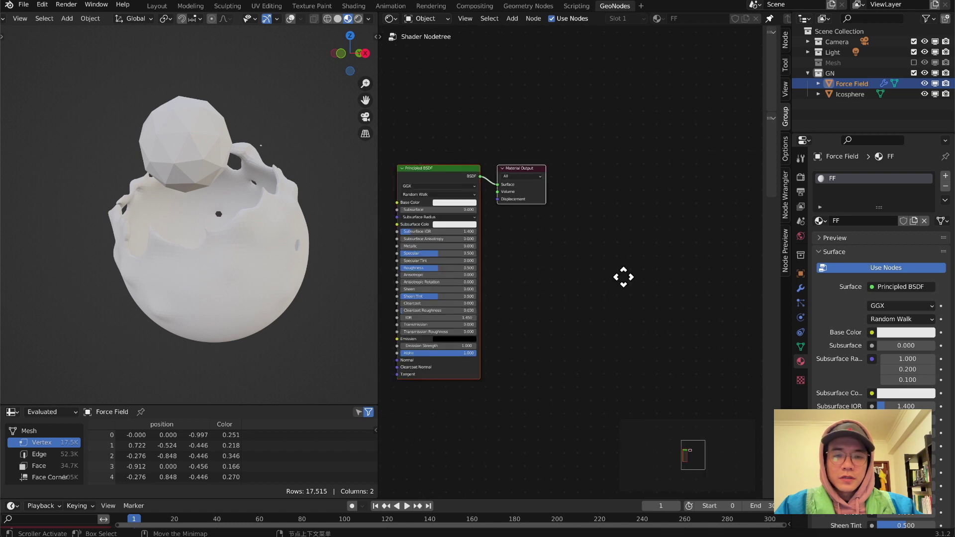
Step: Add an Attribute node reading Color and connect its Color output to the Principled BSDF's Base Color
middle_click_drag(548, 299, 766, 242)
key("shift+a")
left_click(469, 157)
left_click(460, 167)
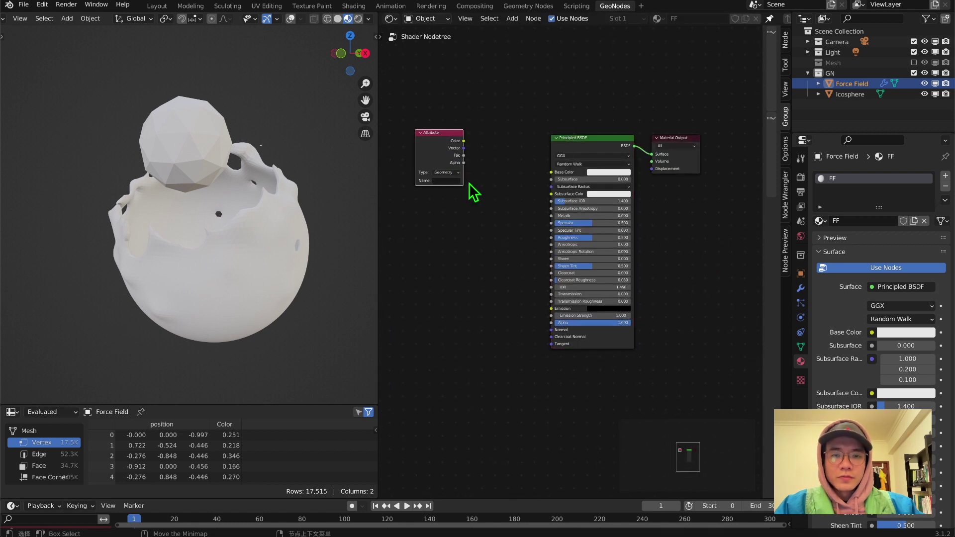
scroll(457, 203, "up", 1)
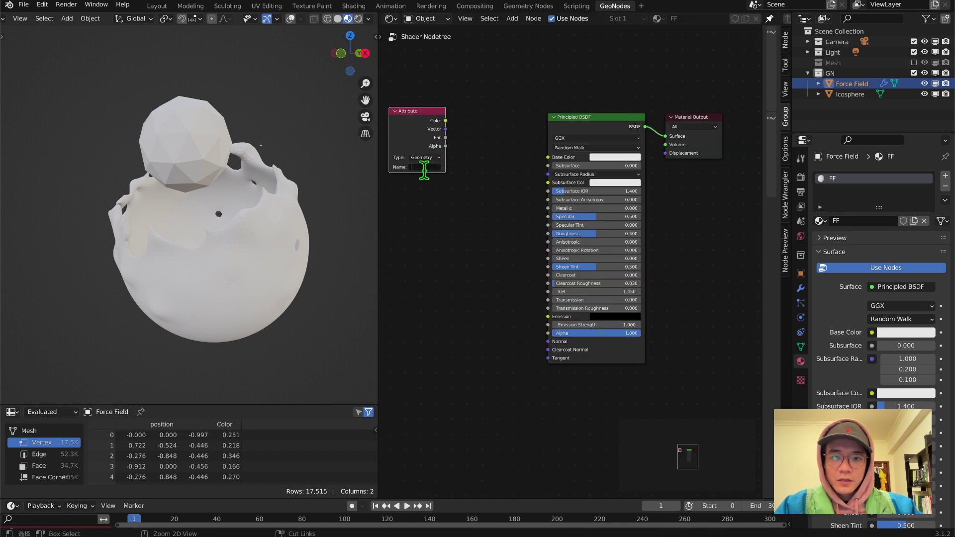
type("Color")
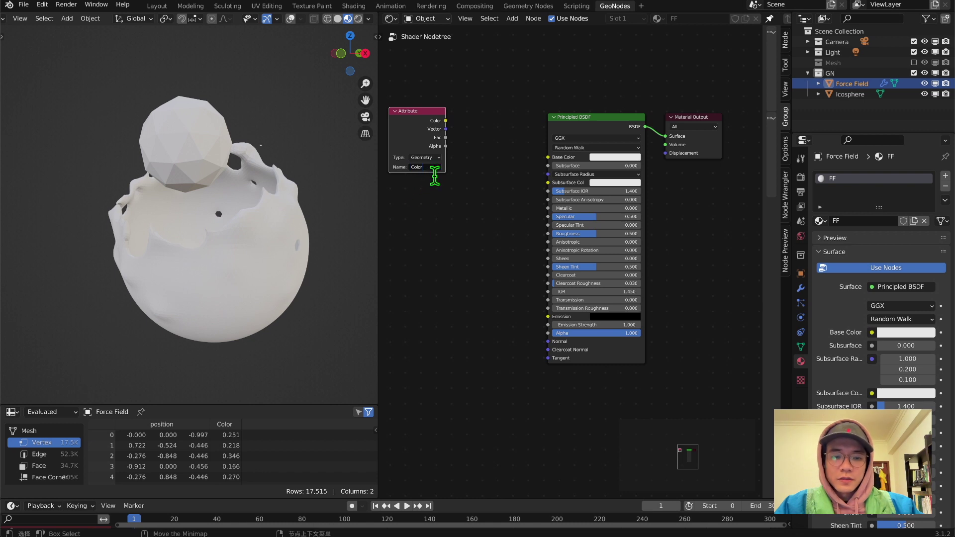
left_click_drag(446, 122, 549, 158)
middle_click_drag(193, 288, 229, 178)
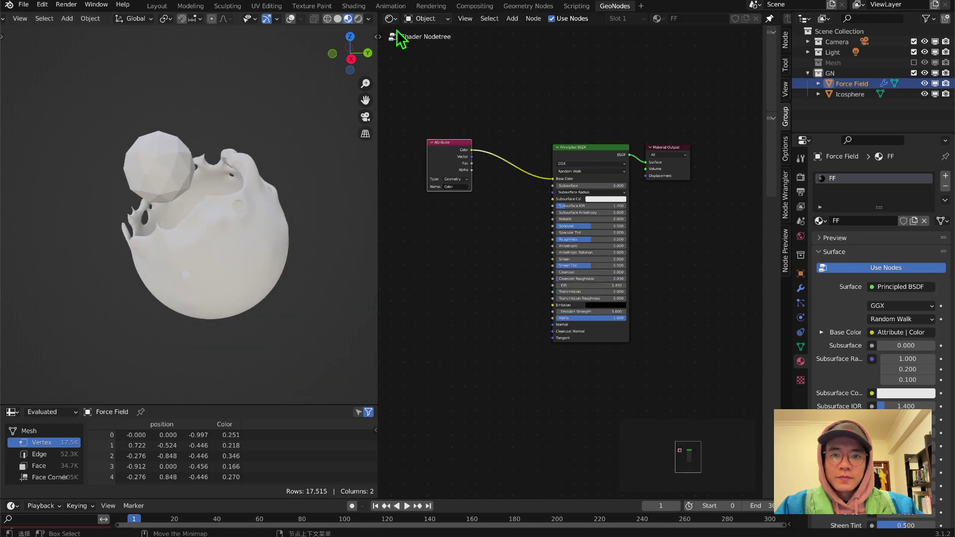
Step: Switch the node editor back to Geometry Nodes and add a Set Material node before the Group Output
left_click(392, 19)
left_click(411, 107)
scroll(666, 256, "up", 3)
middle_click_drag(571, 248, 759, 99)
key("shift+a")
left_click(505, 155)
type("set")
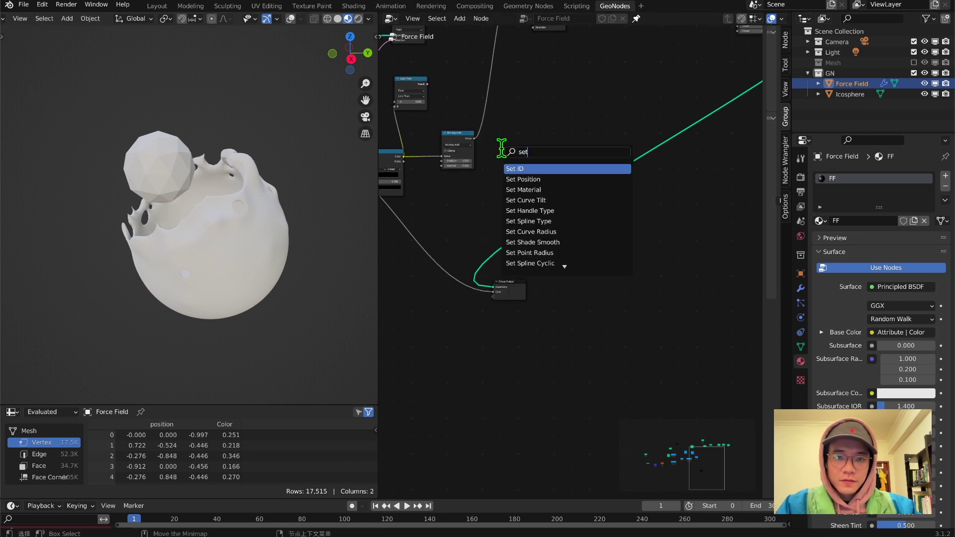
left_click(531, 190)
left_click(564, 224)
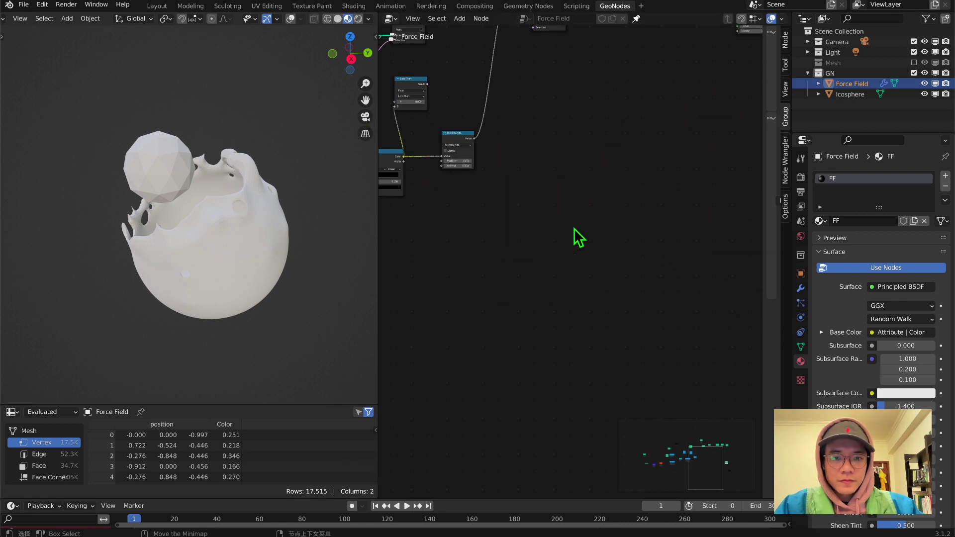
Step: Assign the FF material in the Set Material node and inspect the shaded force field
scroll(691, 222, "down", 6)
middle_click_drag(691, 221, 539, 231)
scroll(599, 277, "up", 10)
left_click(571, 192)
left_click(566, 207)
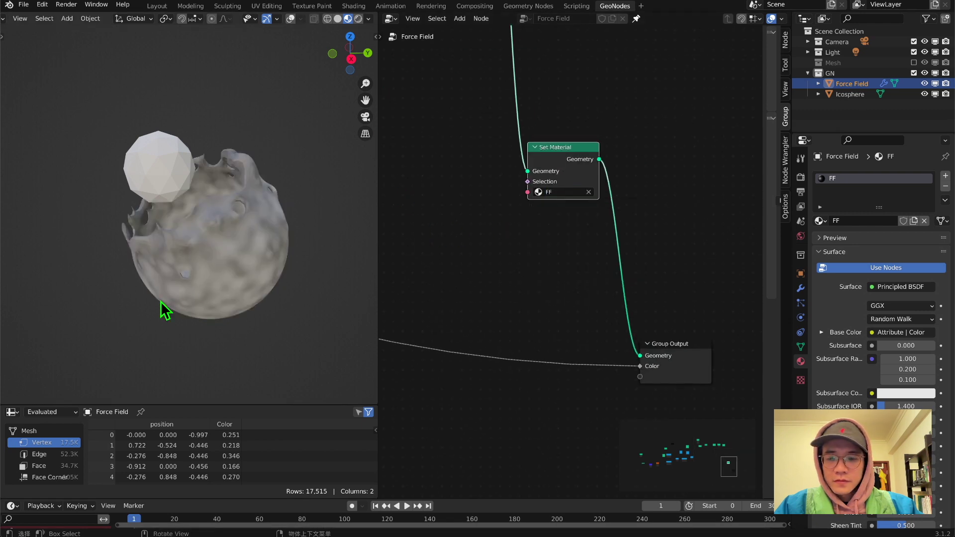
middle_click_drag(164, 294, 335, 267)
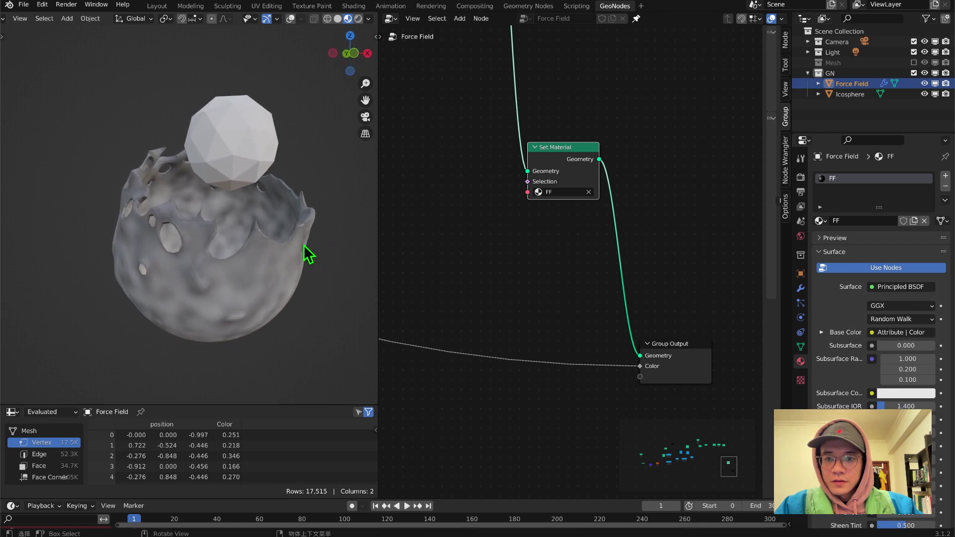
middle_click_drag(256, 248, 116, 265)
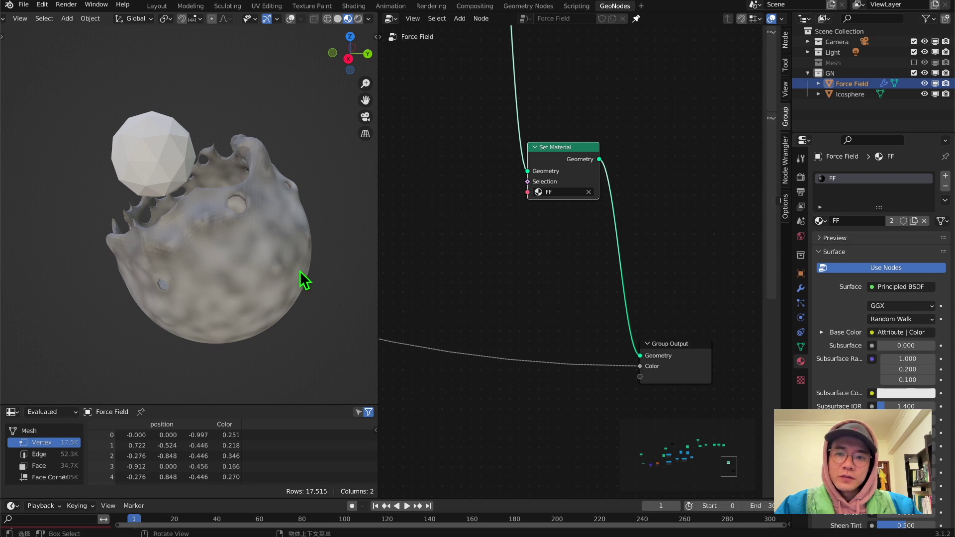
Step: Switch the node editor from Geometry Nodes to the Shader Editor for the FF material
scroll(300, 271, "down", 11)
scroll(381, 270, "down", 1)
scroll(214, 251, "up", 10)
scroll(280, 248, "up", 2)
scroll(563, 296, "down", 4)
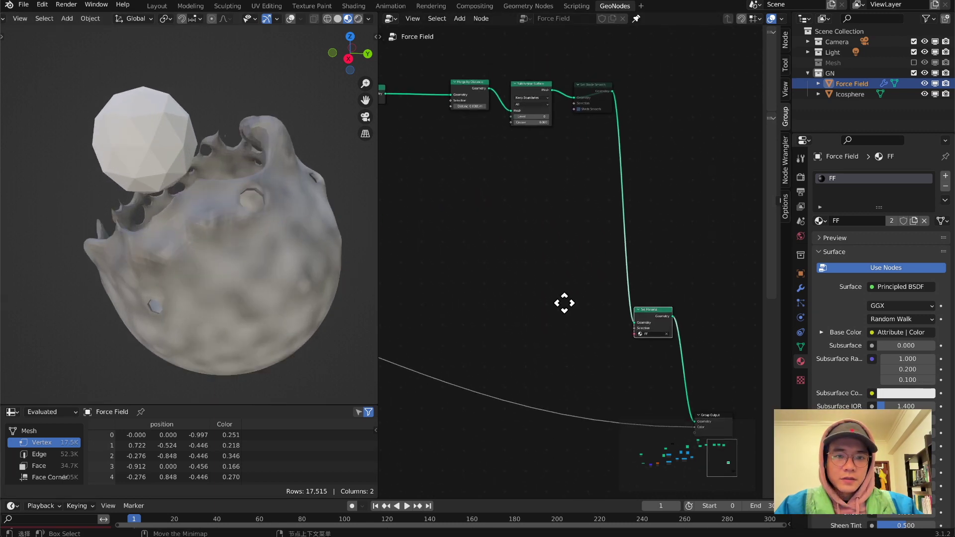
left_click(391, 19)
left_click(419, 119)
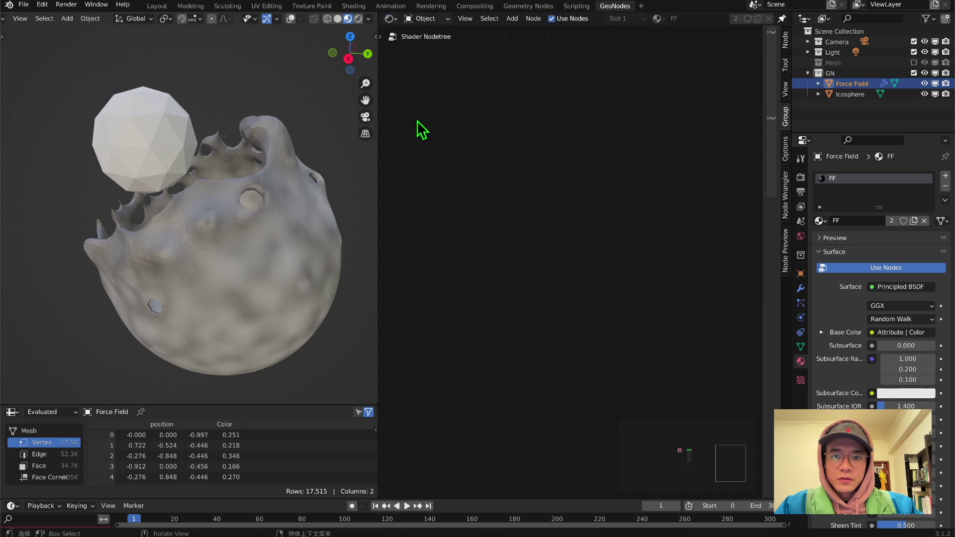
Step: Insert a ColorRamp node between the Attribute node's Color output and the Principled BSDF's Base Color
middle_click_drag(612, 211, 718, 223)
scroll(662, 255, "up", 9)
key("shift+a")
left_click(518, 245)
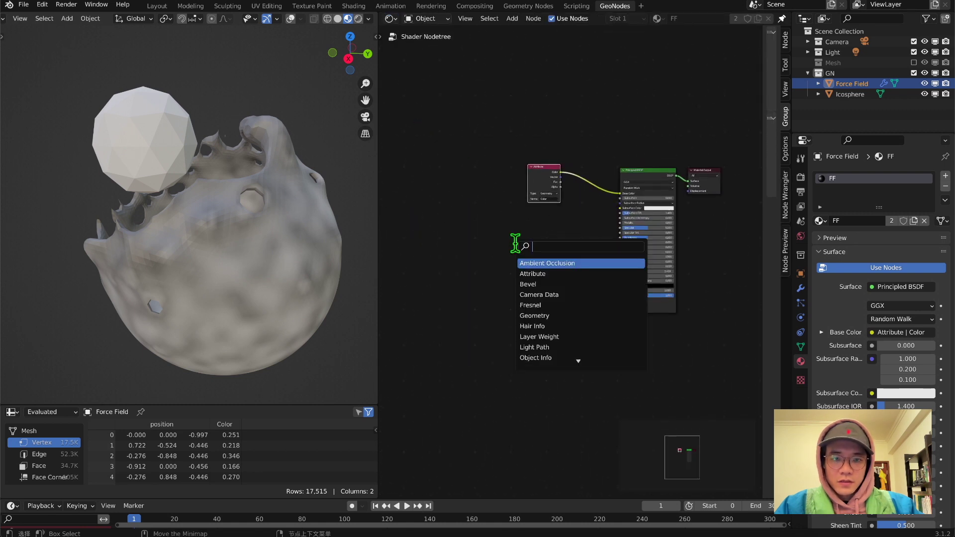
type("ram")
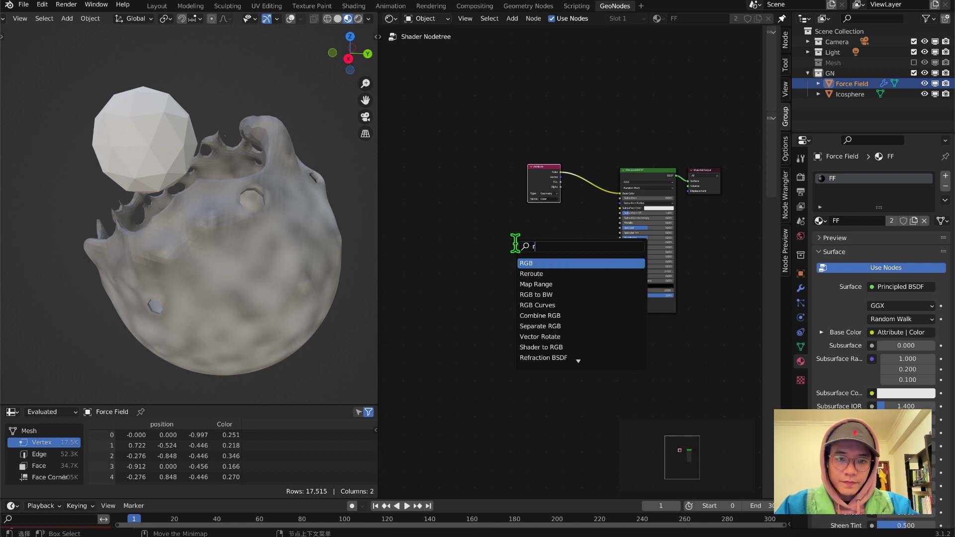
key("Down")
key("Down")
key("Return")
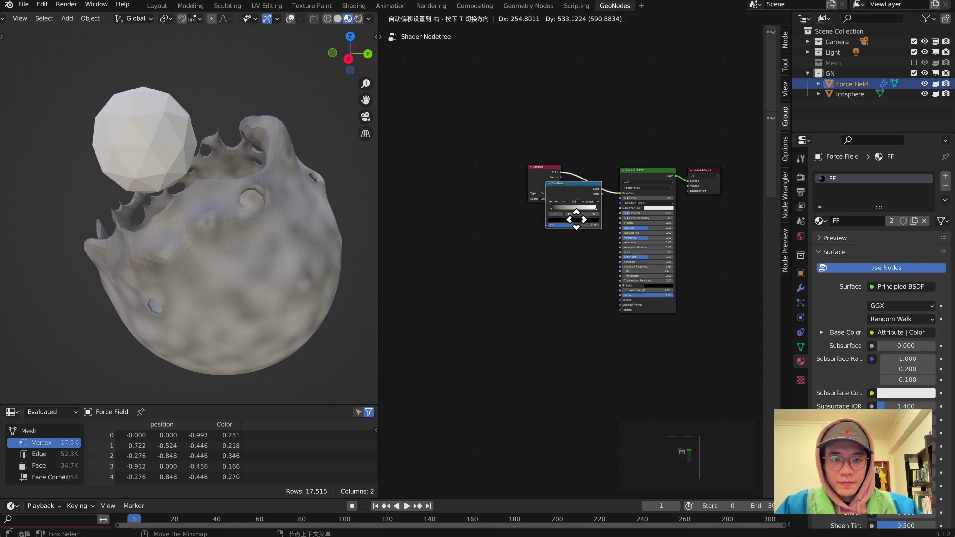
left_click(604, 228)
Step: Tighten the ColorRamp contrast by bringing the white stop close to the black stop and placing the black stop at about 0.19
scroll(269, 188, "up", 6)
scroll(264, 179, "up", 4)
scroll(502, 171, "down", 2)
scroll(129, 181, "down", 8)
scroll(533, 202, "up", 1)
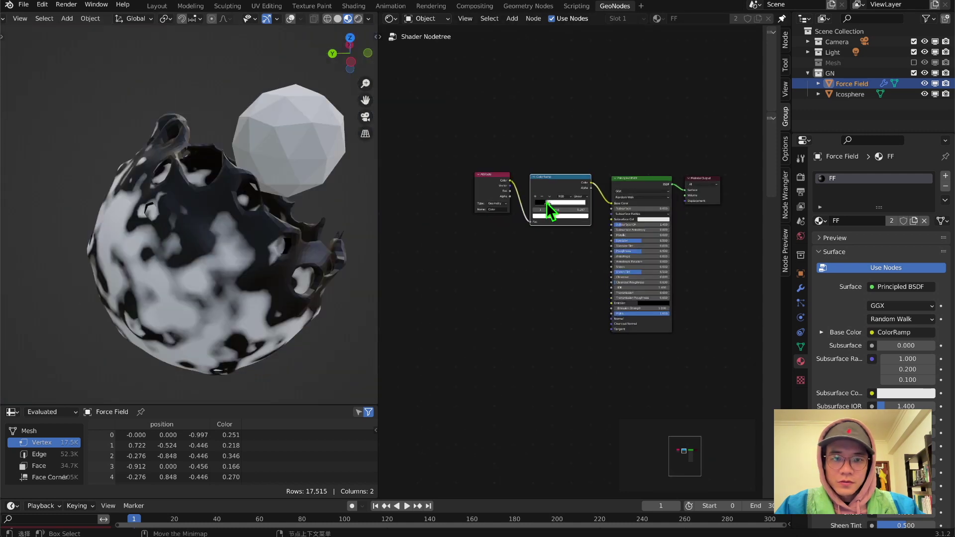
mouse_move(546, 202)
left_mouse_down()
mouse_move(539, 205)
mouse_move(546, 212)
left_mouse_up()
middle_click_drag(289, 279, 346, 252)
scroll(552, 213, "up", 4)
left_click_drag(535, 182, 531, 174)
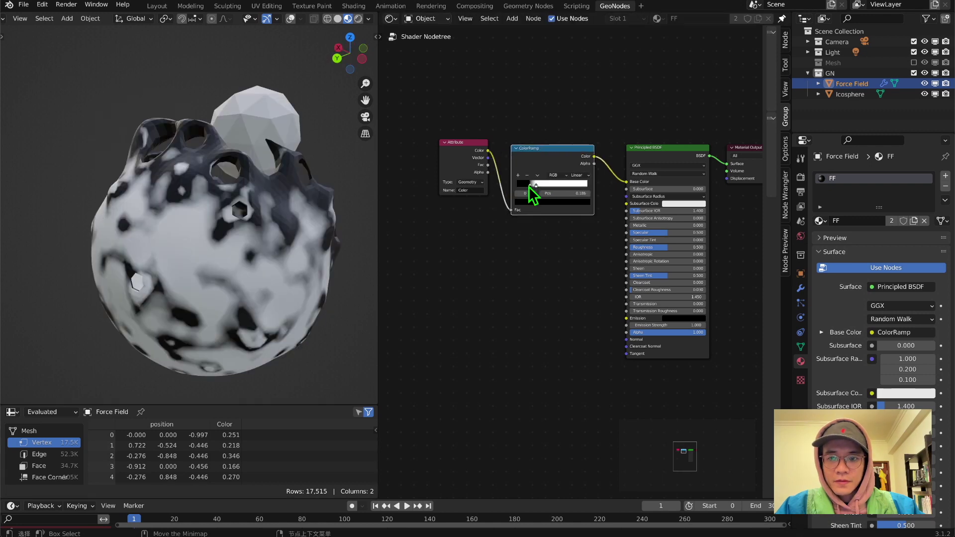
Step: Examine the black-and-white noise pattern on the force field from several angles
middle_click_drag(106, 209, 97, 158)
scroll(97, 158, "down", 4)
scroll(216, 178, "down", 2)
middle_click_drag(216, 178, 137, 237)
scroll(269, 258, "up", 3)
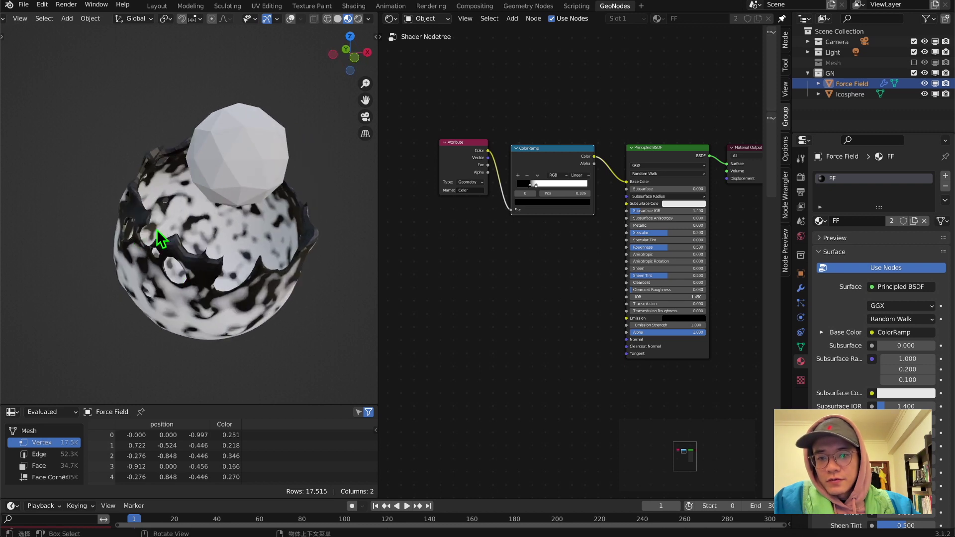
middle_click_drag(247, 297, 161, 245)
middle_click_drag(241, 198, 204, 169)
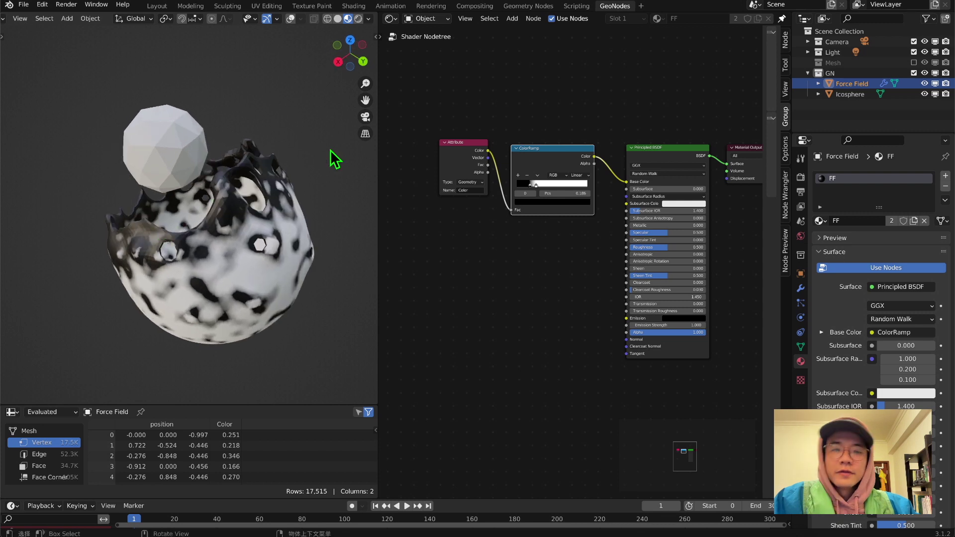
middle_click_drag(184, 249, 308, 170)
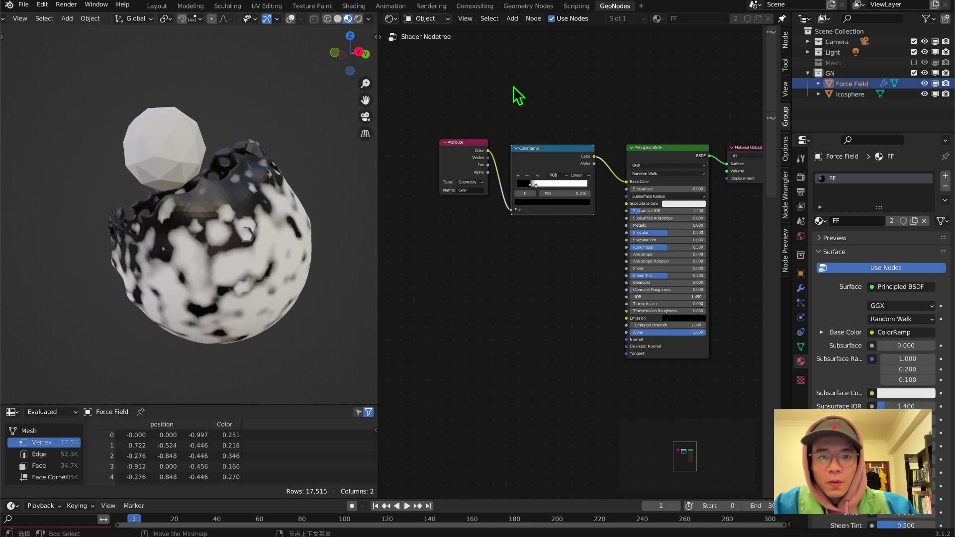
Step: Switch the node editor back to Geometry Nodes, showing the vector Multiply Add node that feeds the Noise Texture
left_click(392, 20)
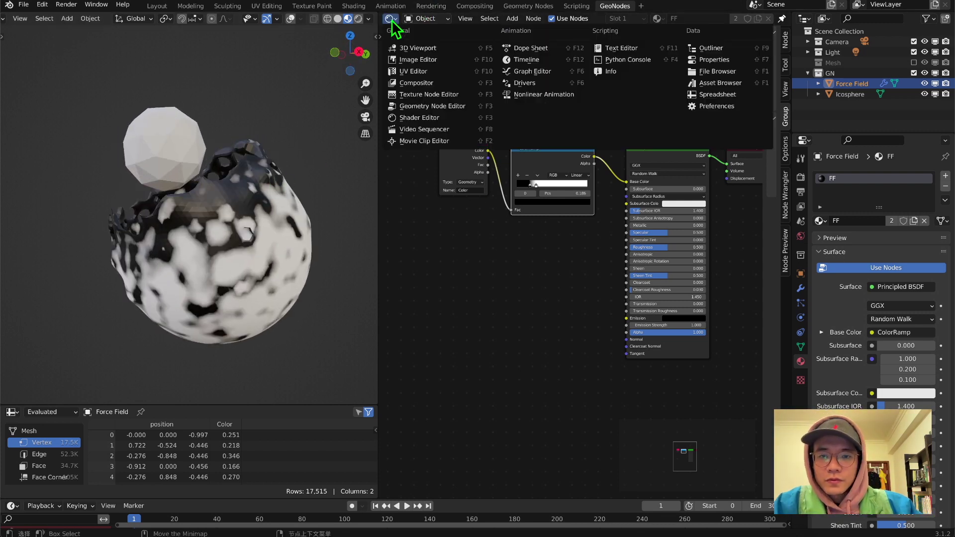
left_click(422, 108)
scroll(438, 234, "down", 4)
scroll(577, 323, "up", 10)
scroll(522, 308, "down", 3)
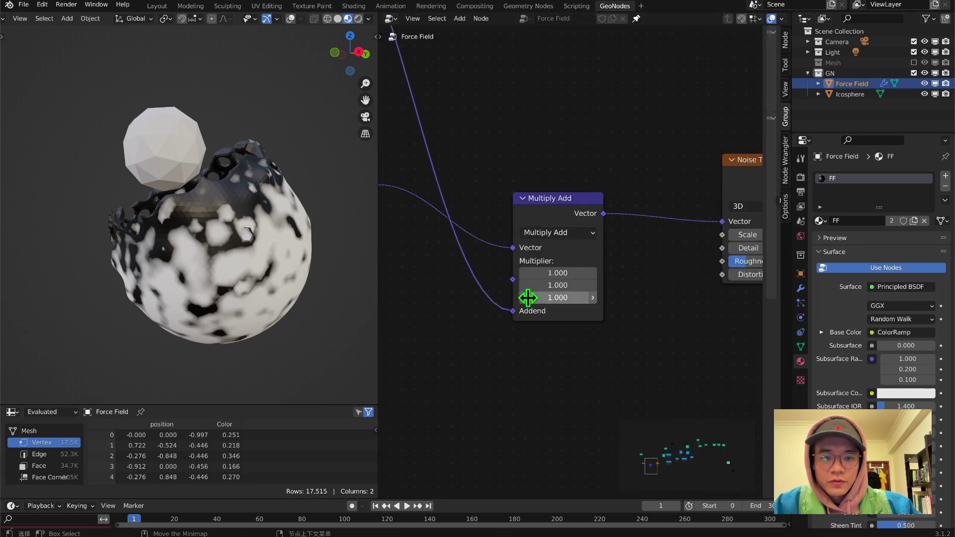
Step: Try different Multiplier values on the vector Multiply Add node to see how they stretch the noise pattern
mouse_move(550, 282)
left_mouse_down()
mouse_move(592, 282)
mouse_move(532, 281)
left_mouse_up()
right_click(559, 282)
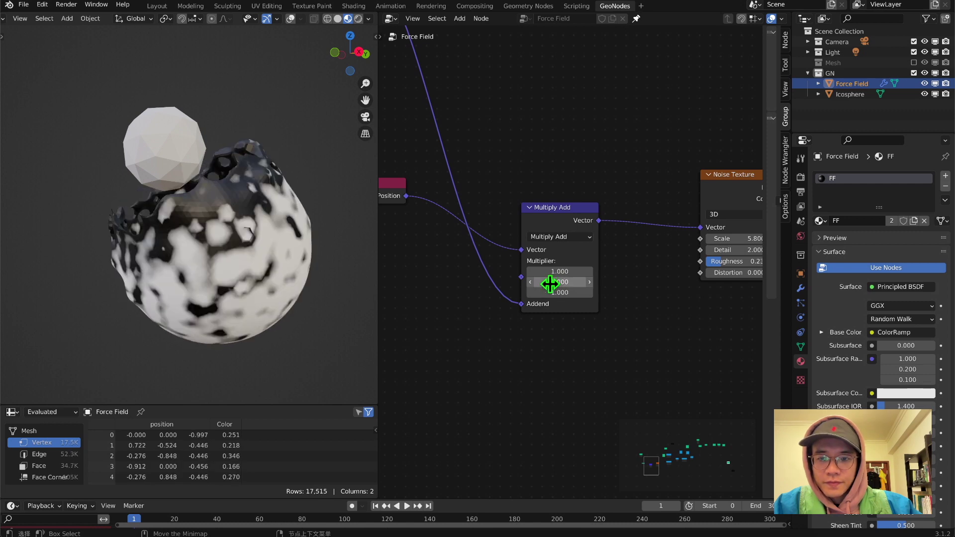
scroll(280, 276, "down", 3)
middle_click_drag(275, 267, 113, 331)
scroll(471, 286, "up", 2)
left_click_drag(554, 279, 535, 307)
right_click(552, 278)
Step: Select the icosphere to test the stretched noise and set the vector Multiply Add node's Z multiplier to 1
middle_click_drag(149, 213, 366, 258)
left_click(211, 160)
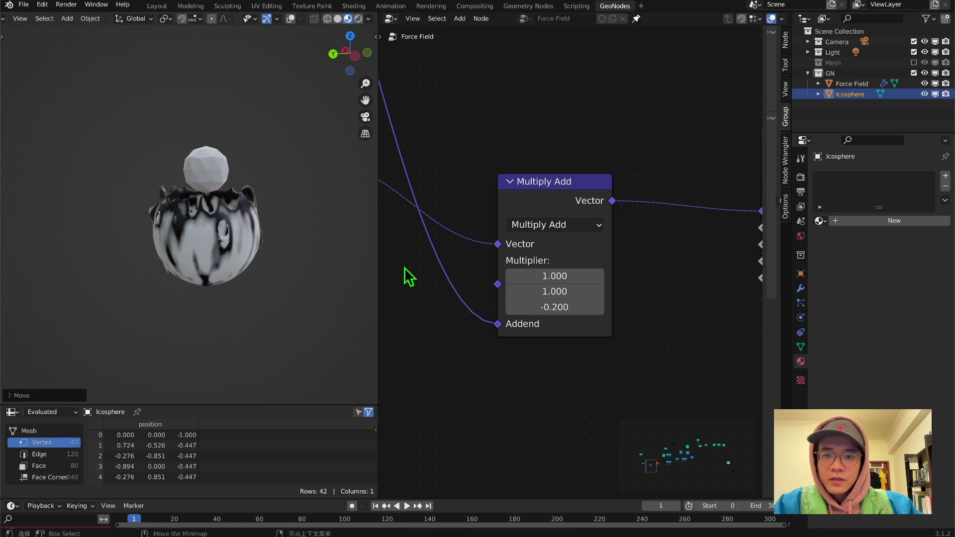
mouse_move(571, 306)
left_mouse_down()
mouse_move(540, 307)
mouse_move(555, 308)
left_mouse_up()
left_click(555, 308)
type("1")
key("Return")
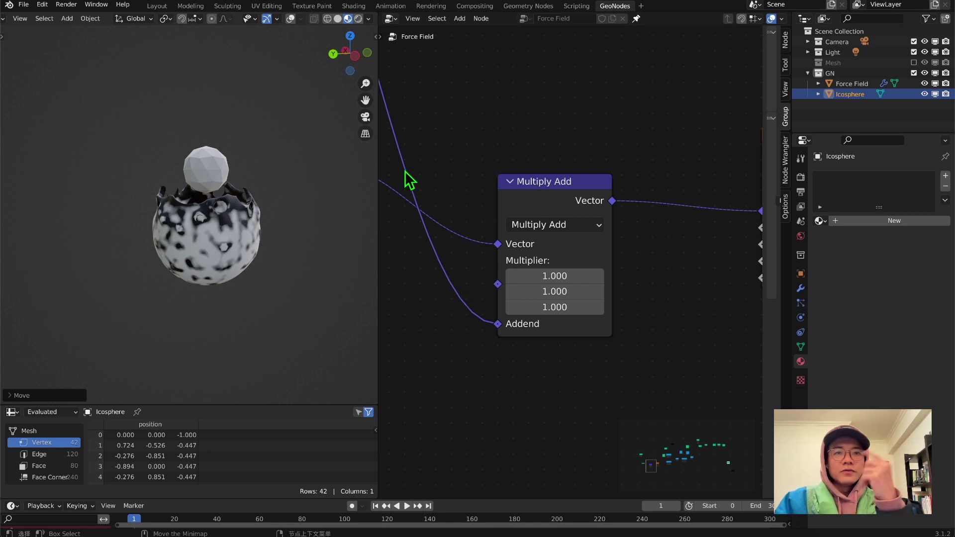
Step: Add a Vector Rotate node below the vector Multiply Add node
scroll(405, 171, "down", 2)
middle_click_drag(414, 163, 549, 303)
scroll(549, 302, "down", 2)
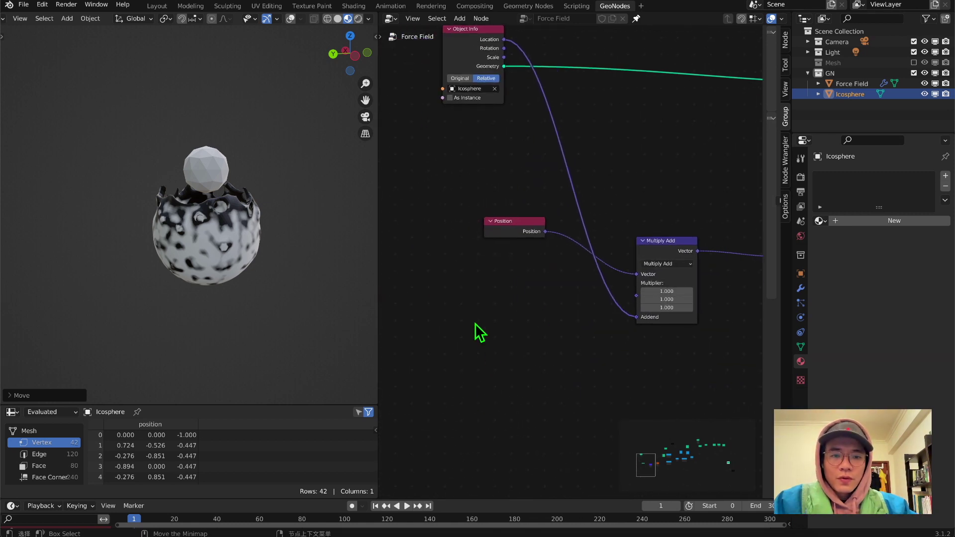
key("shift+a")
type("rot")
key("Down")
key("Return")
left_click(466, 305)
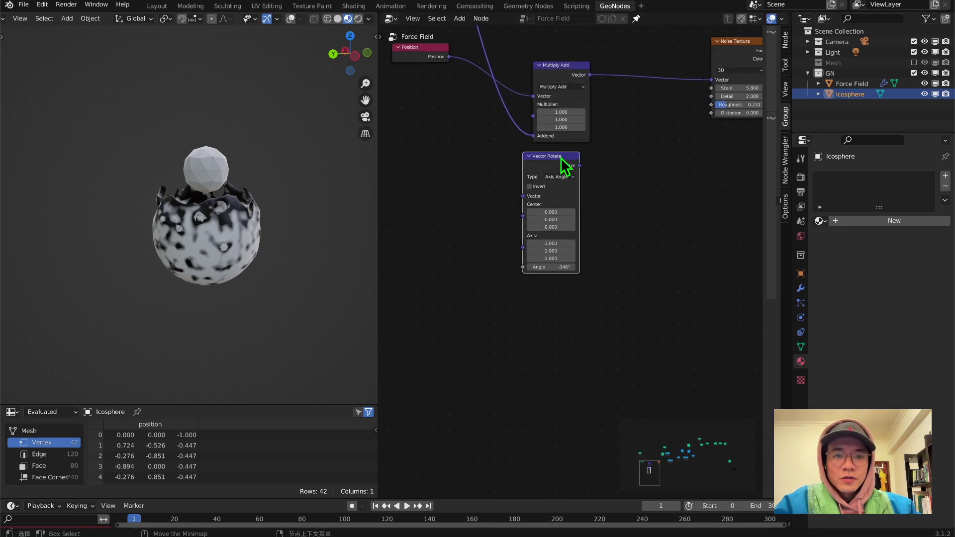
Step: Insert the Vector Rotate node between Multiply Add and Noise Texture and set its rotation type to Z Axis
left_click_drag(563, 161, 653, 75)
scroll(658, 166, "up", 2)
middle_click_drag(658, 166, 534, 346)
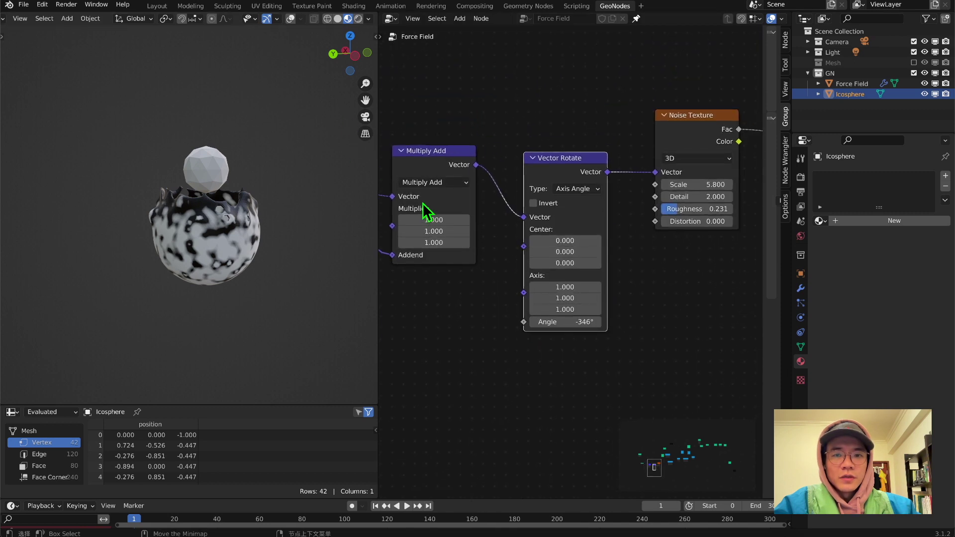
left_click(583, 189)
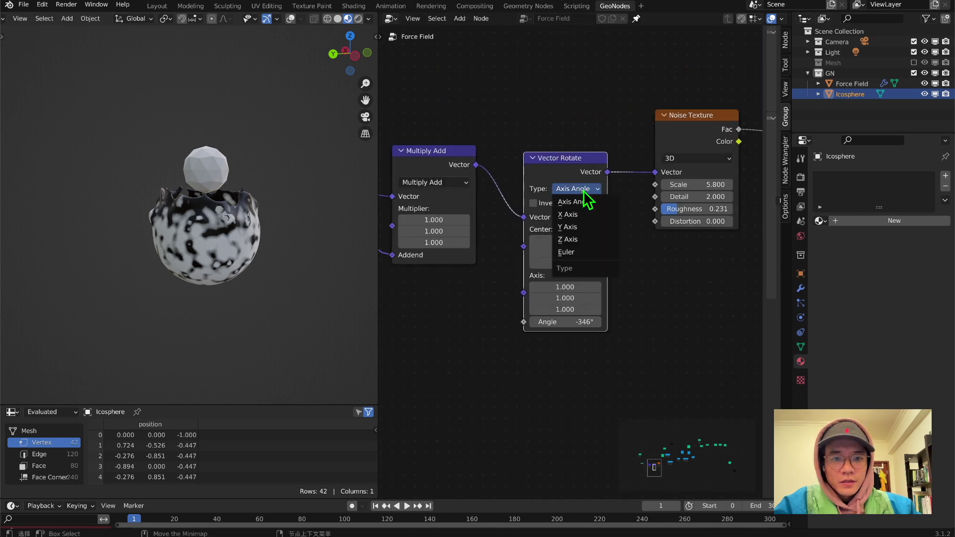
left_click(582, 239)
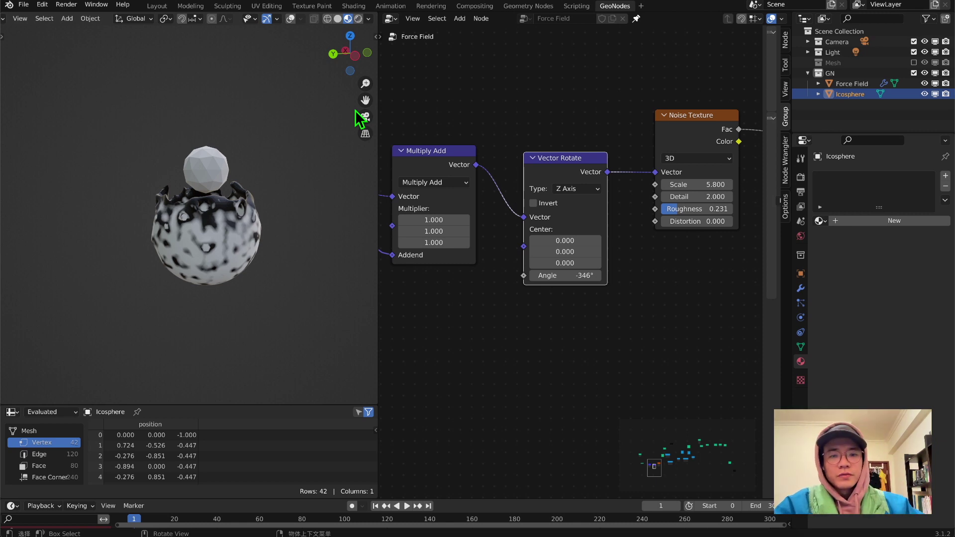
Step: Try a different rotation angle on the Vector Rotate node and set its Angle back to 0
mouse_move(566, 275)
left_mouse_down()
mouse_move(590, 275)
mouse_move(502, 276)
mouse_move(563, 275)
left_mouse_up()
left_click(563, 275)
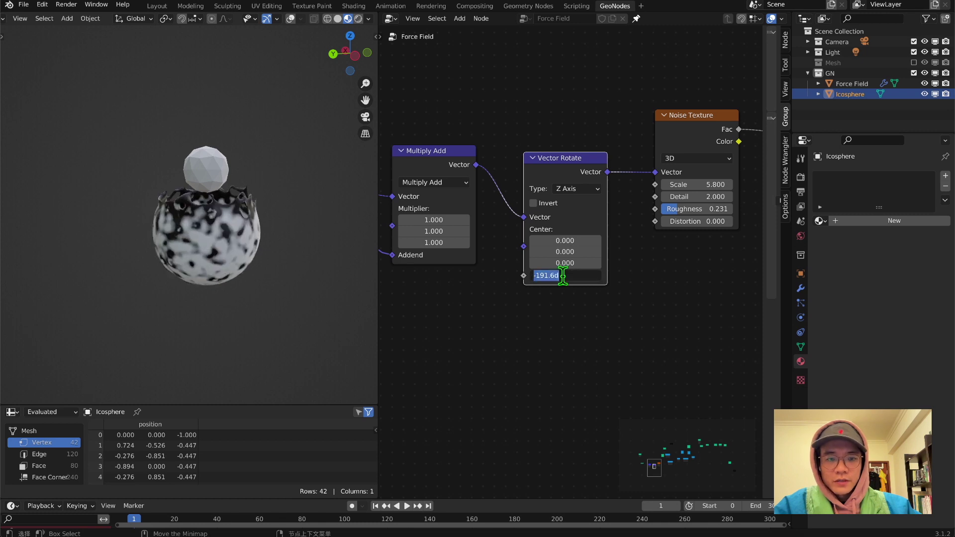
type("0")
key("Return")
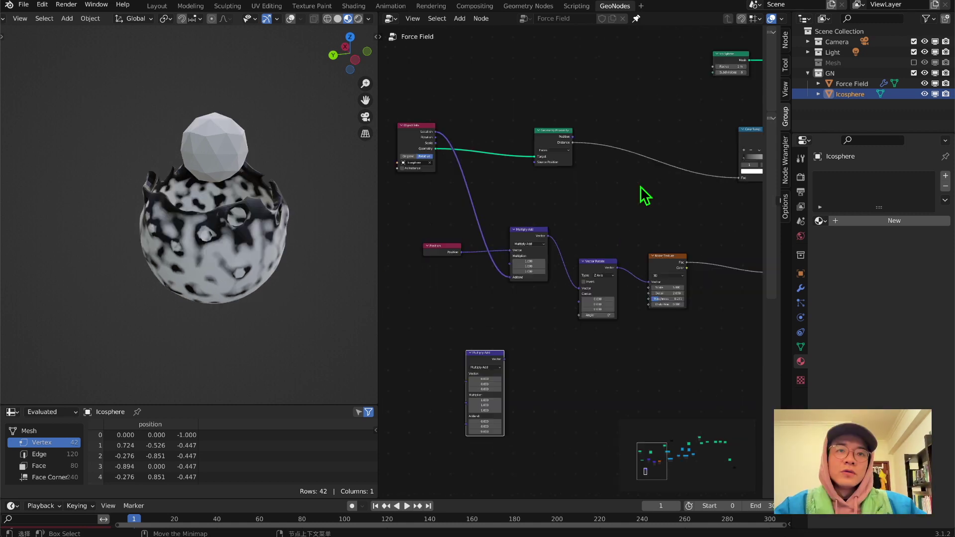
Step: Connect the Geometry Proximity Distance output to the Vector Rotate Angle input and space out the nodes around the link
scroll(564, 215, "up", 2)
left_click_drag(518, 70, 431, 82)
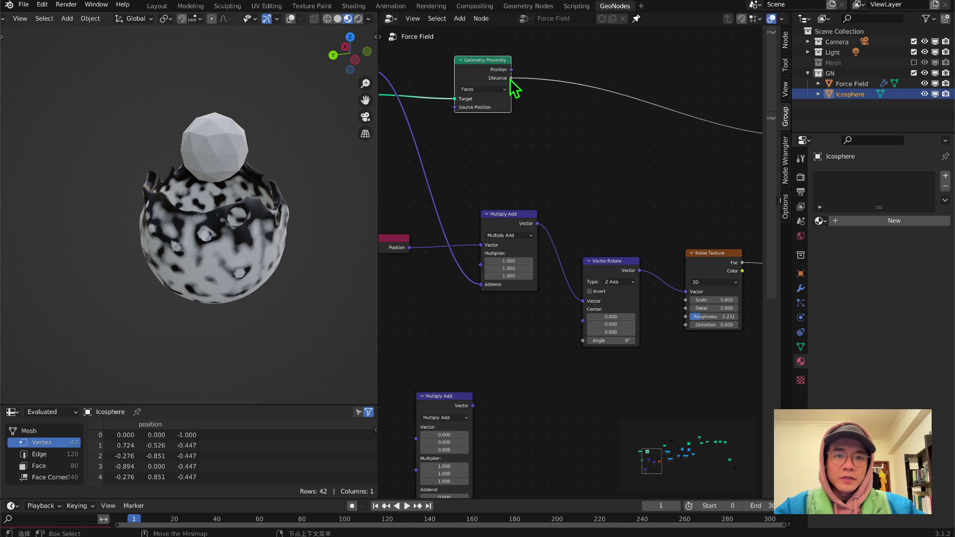
left_click_drag(512, 78, 584, 341)
scroll(574, 338, "up", 1)
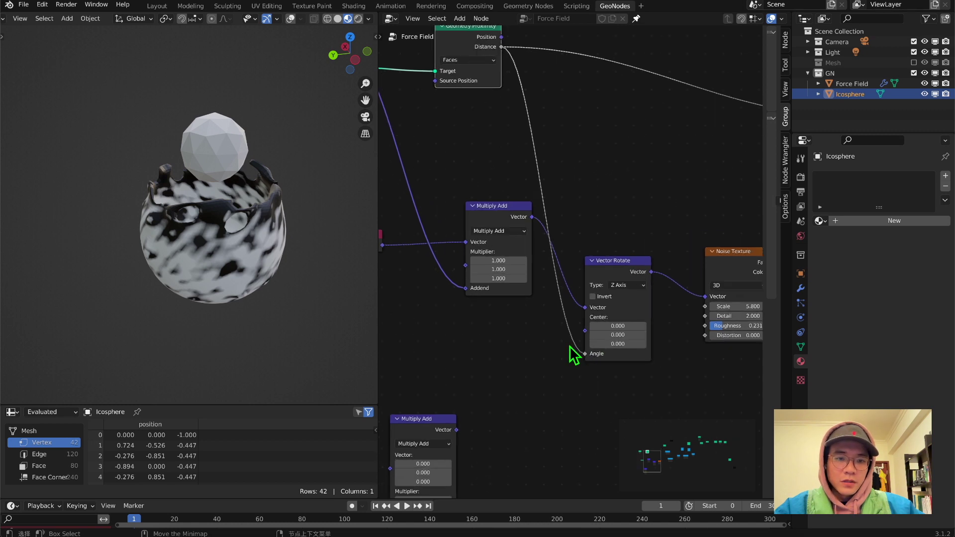
left_click_drag(512, 222, 497, 221)
middle_click_drag(277, 288, 164, 264)
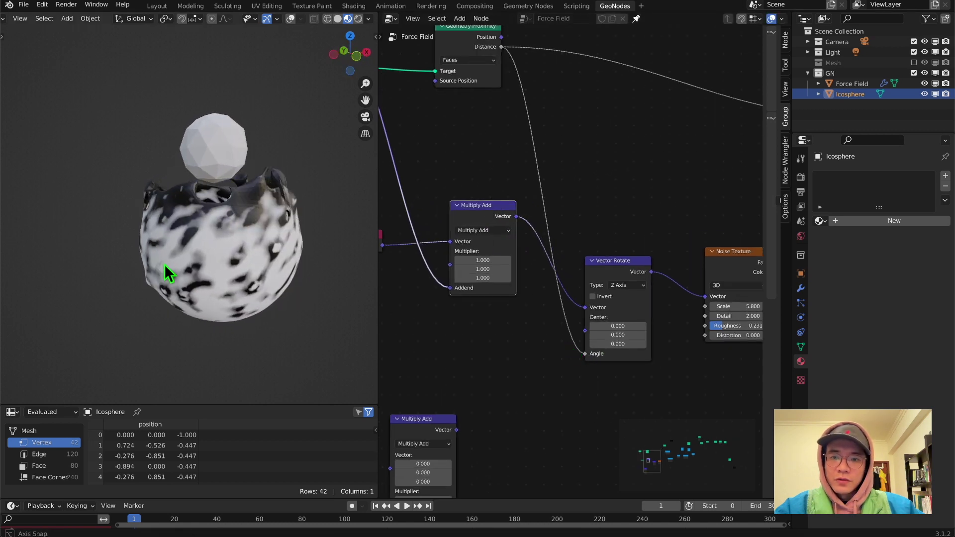
Step: Add a Math node on the link between Geometry Proximity's Distance and Vector Rotate's Angle
scroll(548, 249, "down", 1)
key("shift+a")
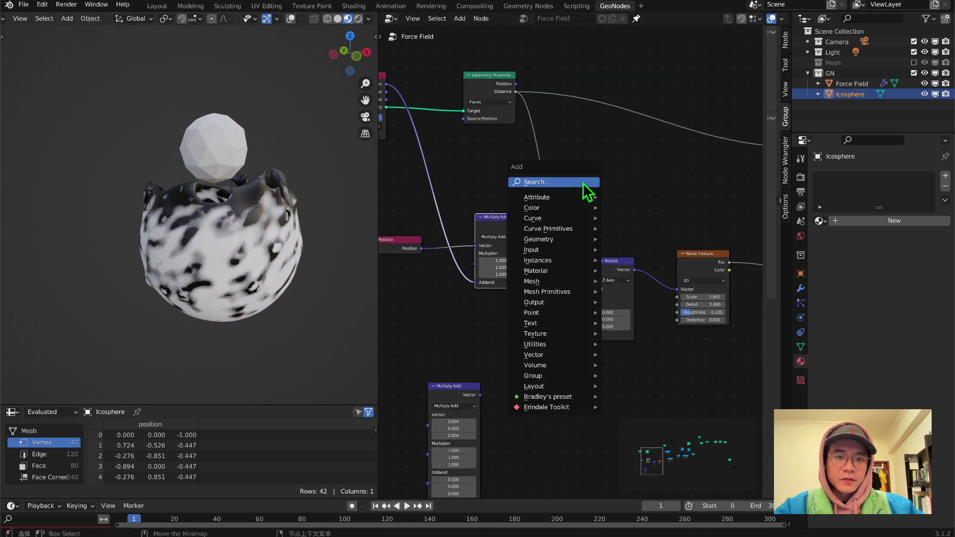
left_click(583, 185)
type("math")
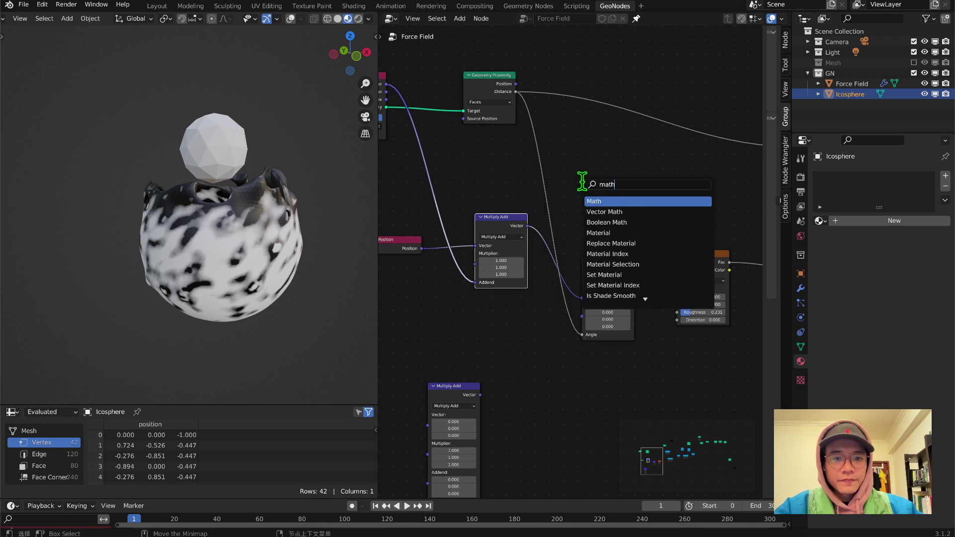
key("Return")
left_click(591, 185)
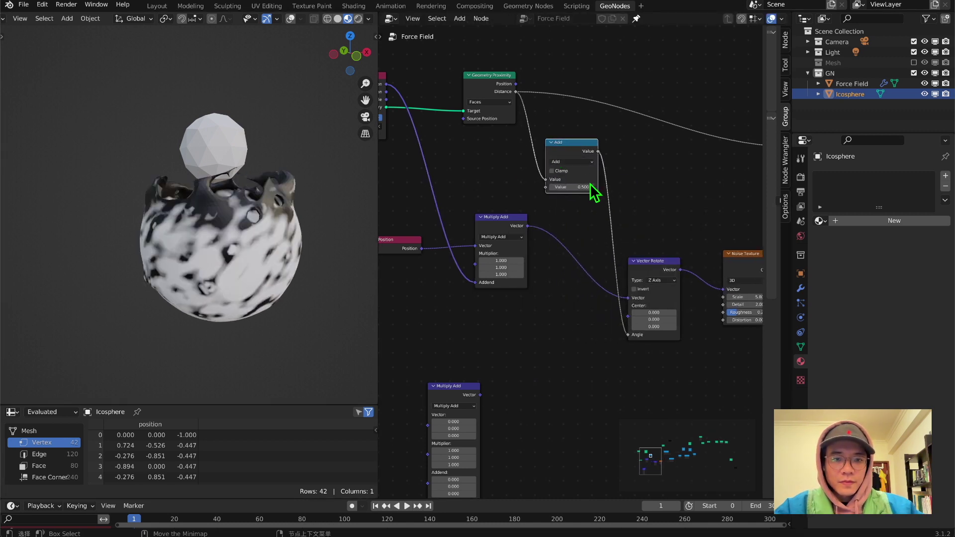
Step: Change the Math node's operation to Multiply and raise its value to 5.1
left_click(572, 162)
left_click(573, 198)
mouse_move(570, 188)
left_mouse_down()
mouse_move(632, 187)
mouse_move(559, 186)
left_mouse_up()
middle_click_drag(224, 248, 143, 227)
Step: Raise the Ico Sphere node's Subdivisions to 7 and move the node slightly higher
scroll(582, 147, "down", 5)
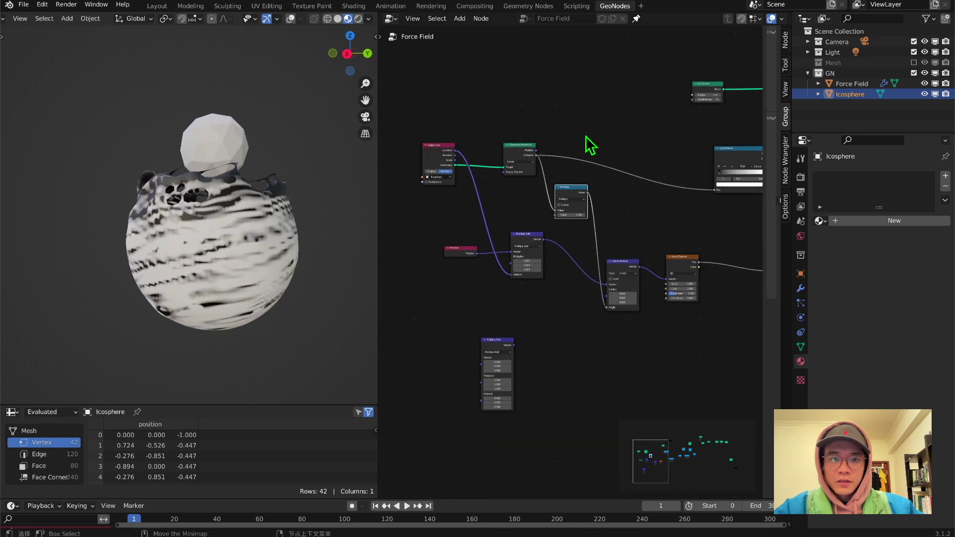
middle_click_drag(627, 133, 488, 202)
scroll(544, 158, "up", 3)
middle_click_drag(560, 149, 556, 214)
scroll(572, 211, "up", 3)
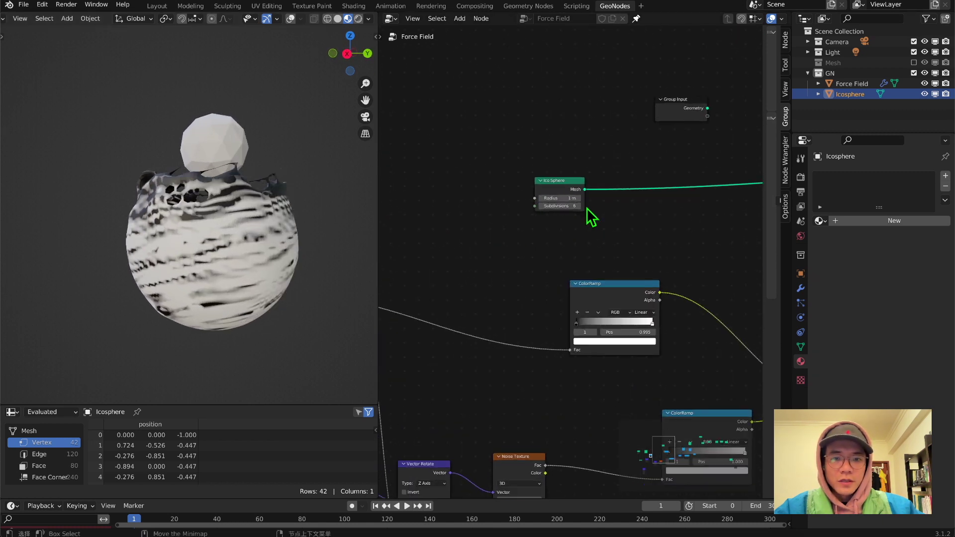
left_click_drag(578, 207, 578, 207)
left_click(578, 206)
middle_click_drag(193, 243, 58, 230)
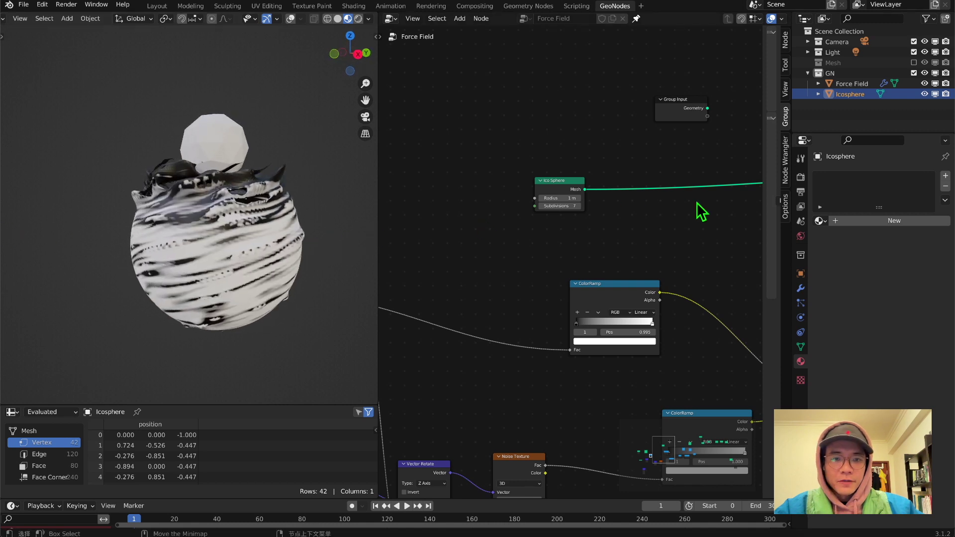
left_click_drag(545, 182, 561, 152)
Step: Move the icosphere relative to the force field to test the swirled noise pattern
middle_click_drag(432, 268, 654, 221)
middle_click_drag(305, 203, 217, 140)
key("g")
Step: Set the Noise Texture's Scale to 2 and the Multiply node's value to 6.1
middle_click_drag(528, 338, 629, 188)
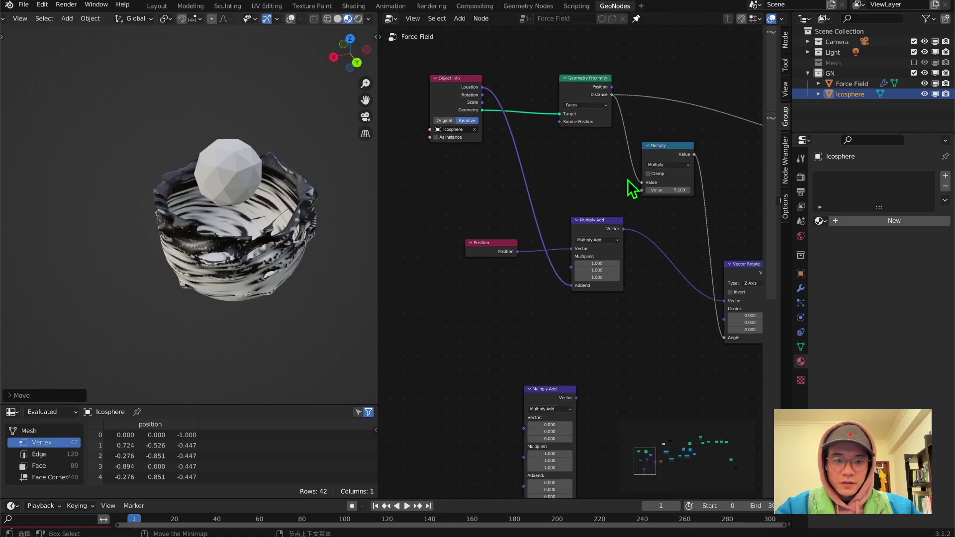
scroll(565, 262, "up", 6)
middle_click_drag(224, 268, 281, 219)
scroll(526, 207, "down", 3)
middle_click_drag(717, 197, 577, 224)
left_click_drag(567, 195, 547, 194)
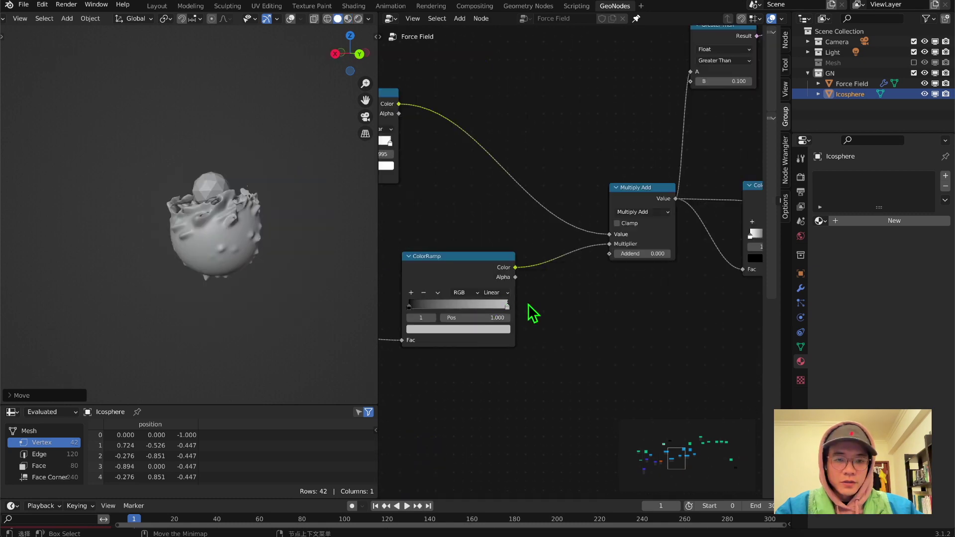
scroll(528, 304, "down", 8)
middle_click_drag(636, 278, 534, 320)
scroll(584, 309, "up", 10)
middle_click_drag(604, 178, 600, 180)
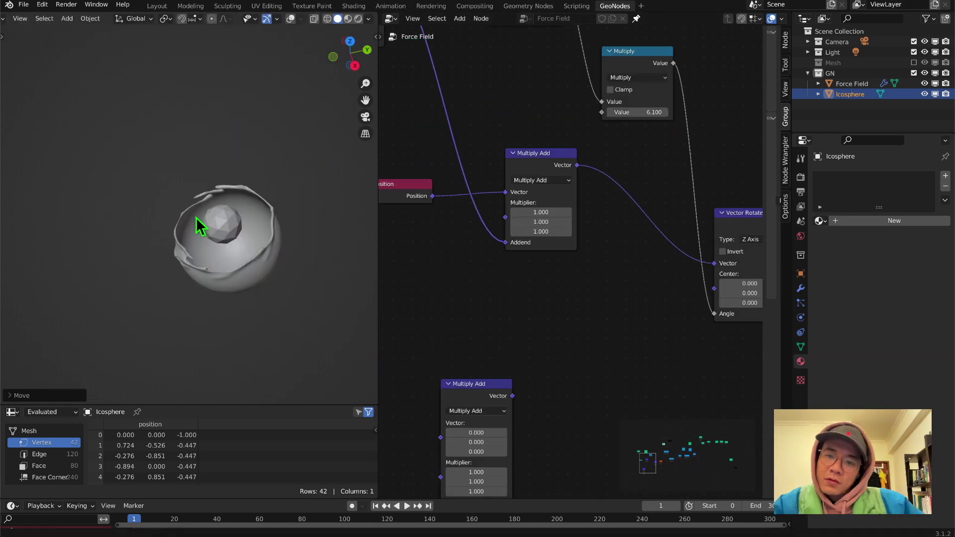
Step: Rearrange the unconnected vector Multiply Add node and the connected Position and Multiply Add nodes
middle_click_drag(196, 217, 130, 229)
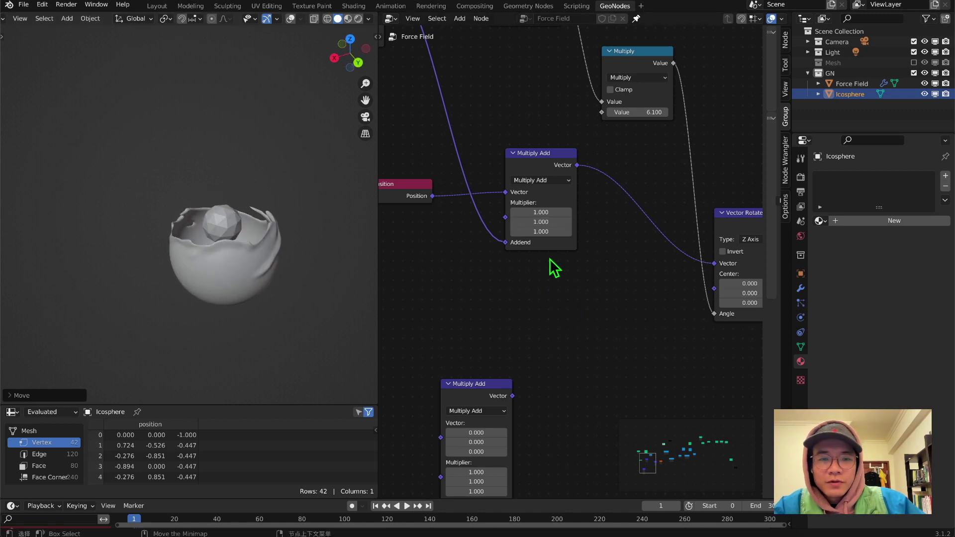
middle_click_drag(549, 260, 475, 259)
scroll(515, 287, "down", 2)
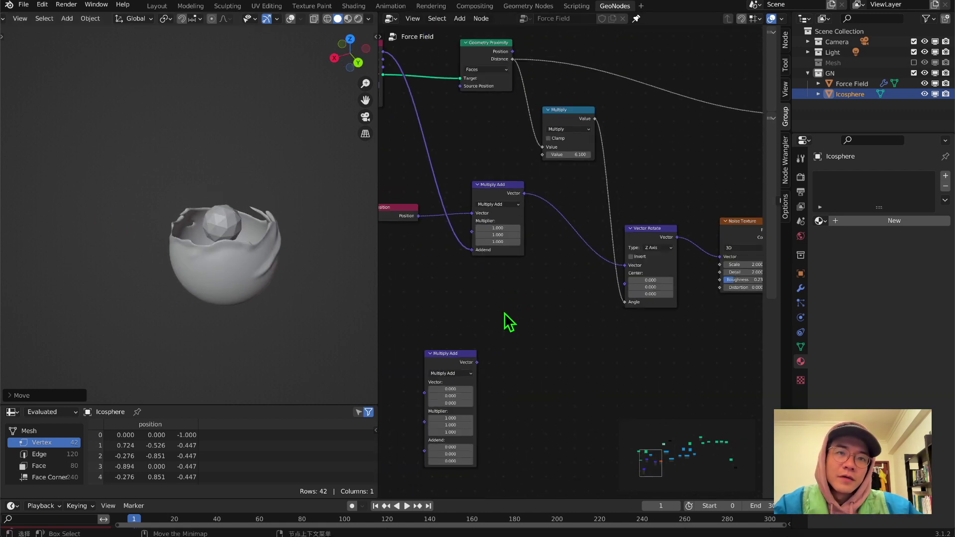
middle_click_drag(502, 328, 613, 310)
left_click_drag(553, 347, 638, 302)
left_click_drag(491, 146, 581, 218)
left_click_drag(614, 159, 584, 187)
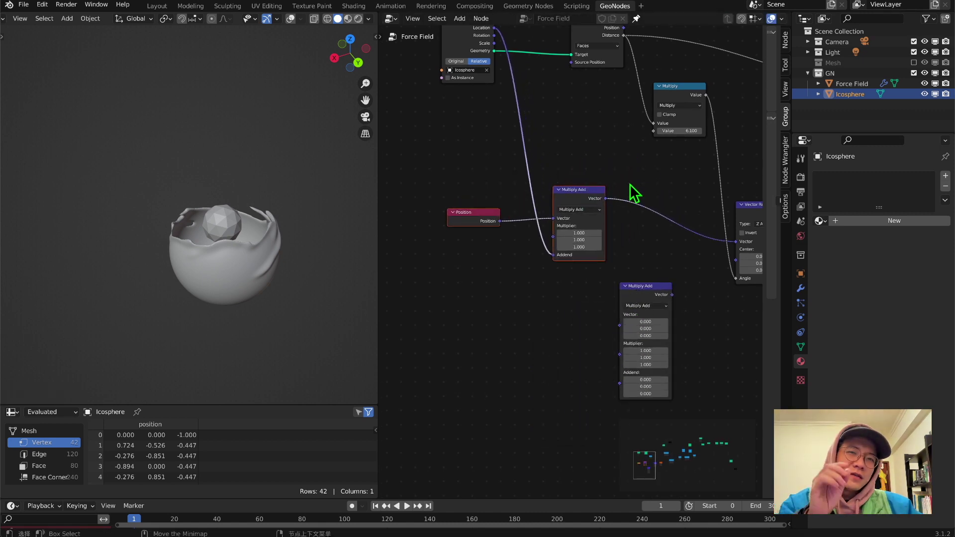
Step: Examine the swirled rim of the force field around the icosphere from above and close up
scroll(632, 207, "down", 2)
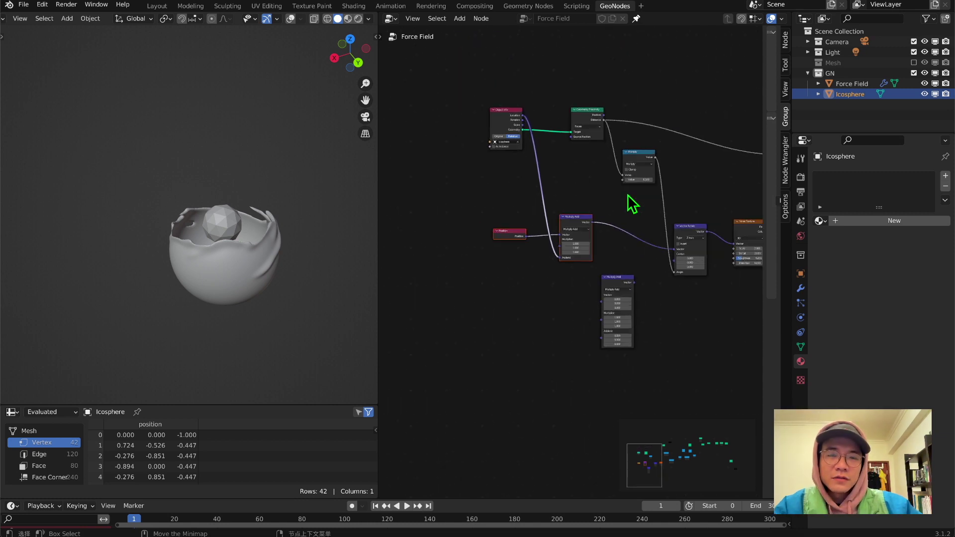
scroll(618, 242, "up", 2)
scroll(622, 278, "up", 2)
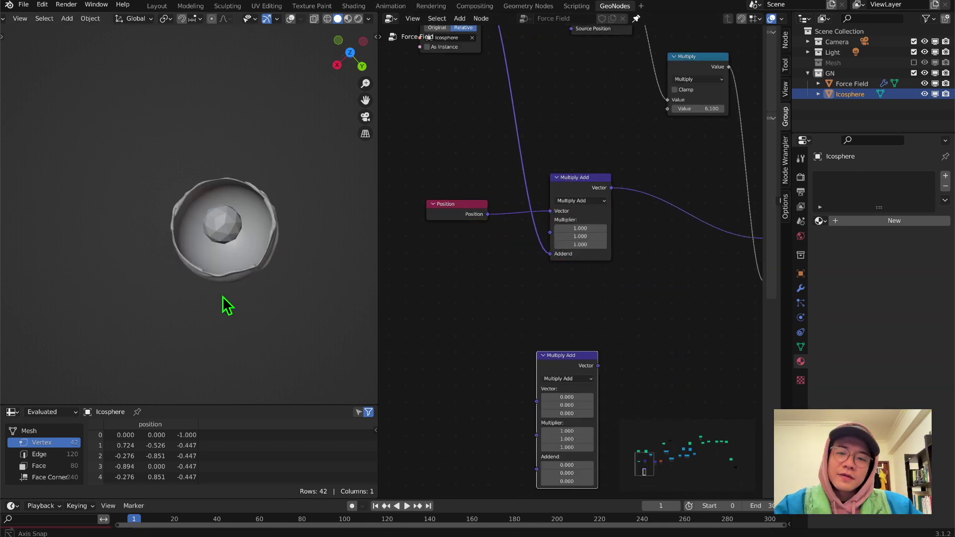
middle_click_drag(222, 296, 185, 233)
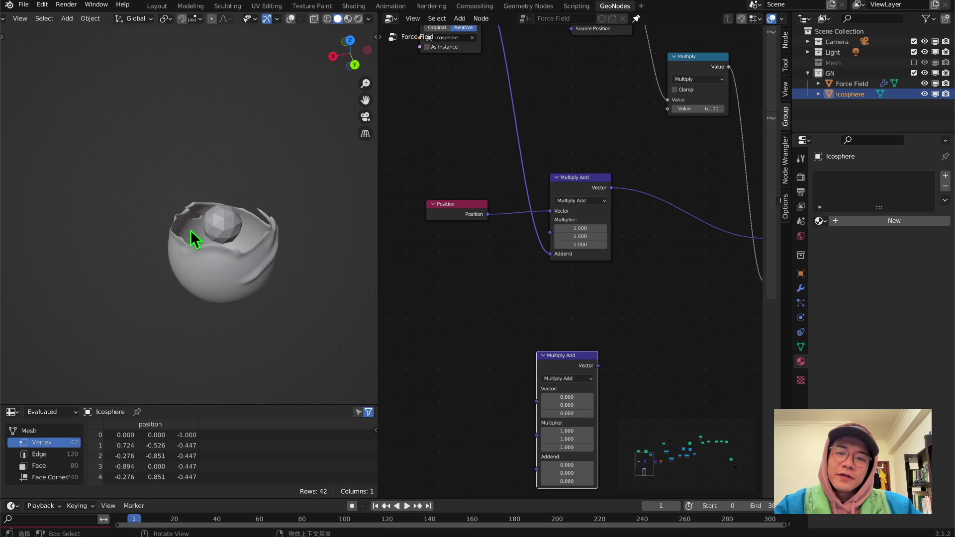
scroll(187, 233, "up", 2)
scroll(239, 235, "up", 2)
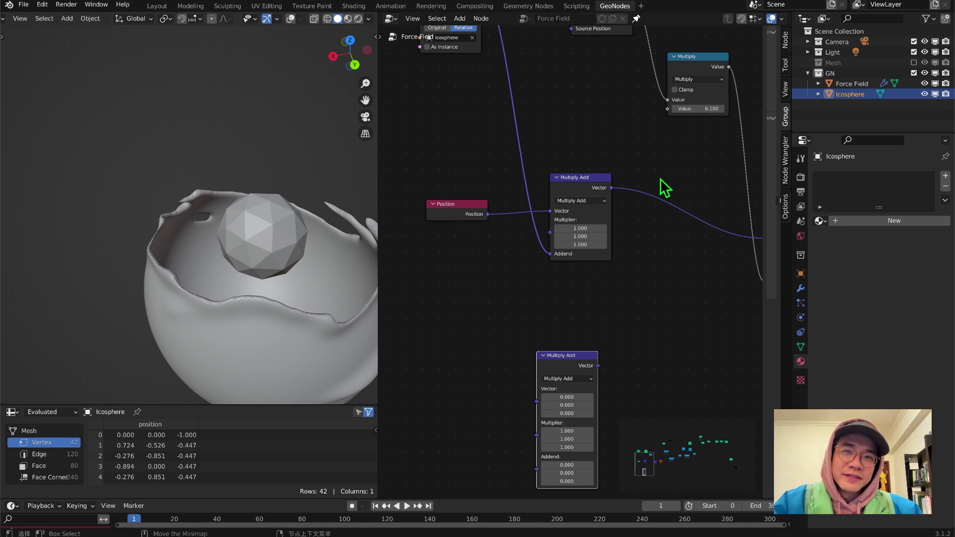
Step: Change the Math node's operation to Multiply Add, with a multiplier of about 14.8 and an addend of 0.5
scroll(569, 244, "down", 2)
middle_click_drag(632, 241, 542, 296)
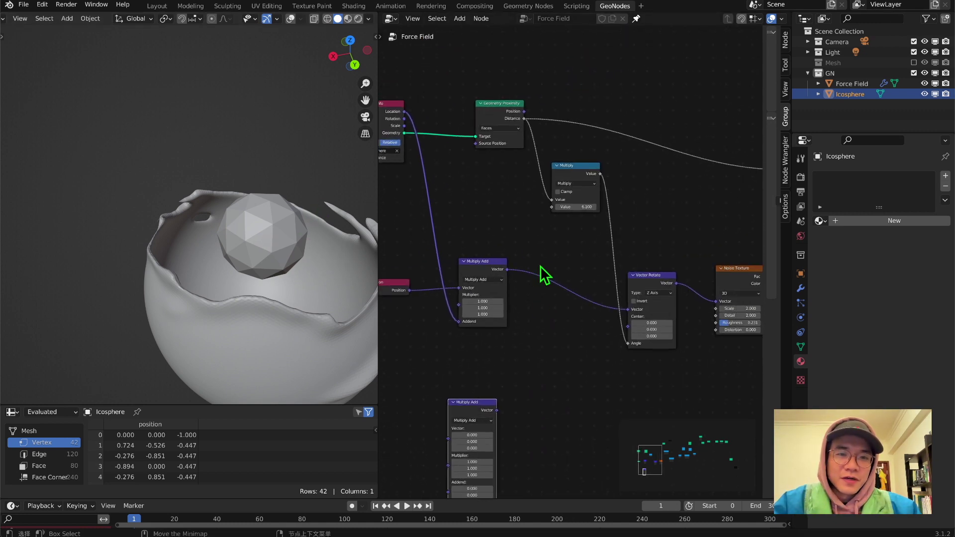
left_click(576, 184)
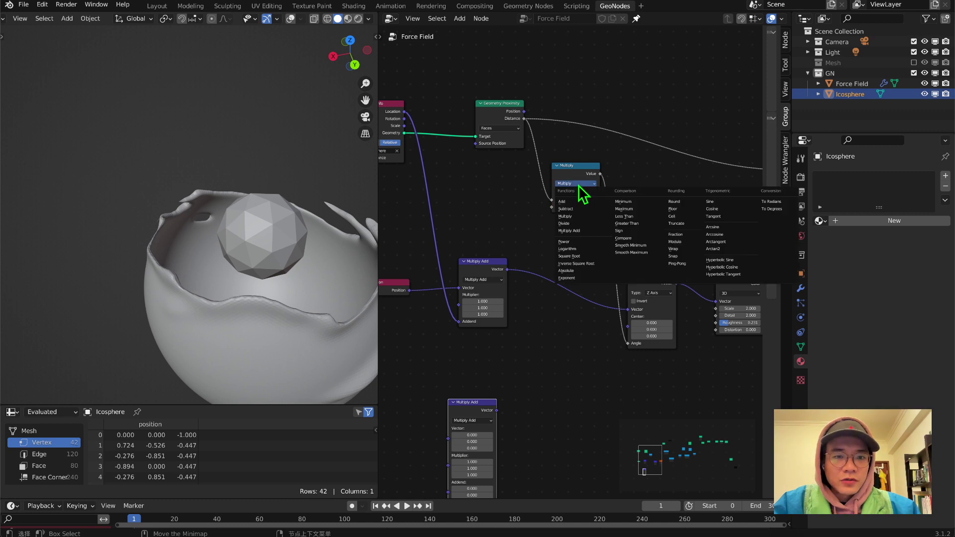
left_click(574, 232)
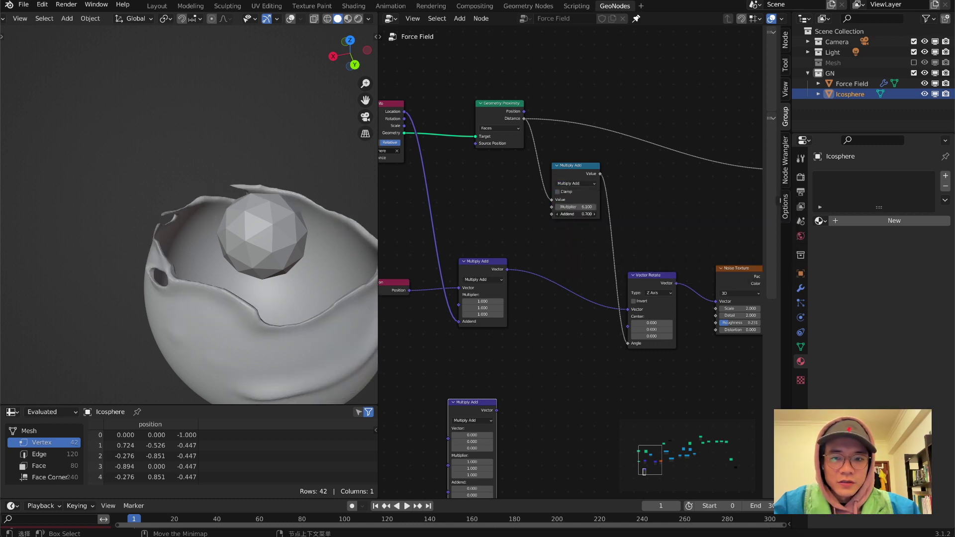
left_click_drag(568, 213, 603, 206)
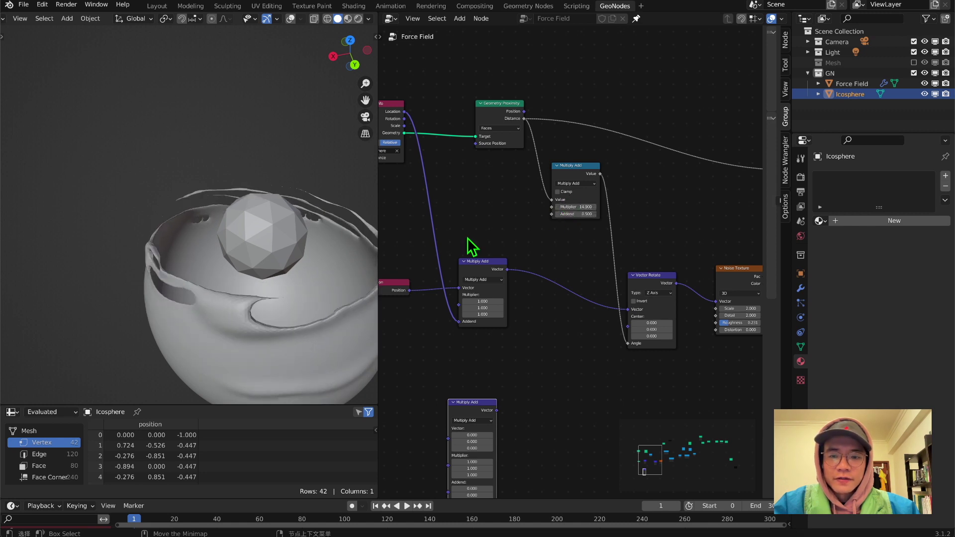
Step: Scale and move the icosphere to test the twisted opening in the force field
scroll(283, 247, "down", 3)
middle_click_drag(283, 247, 260, 239)
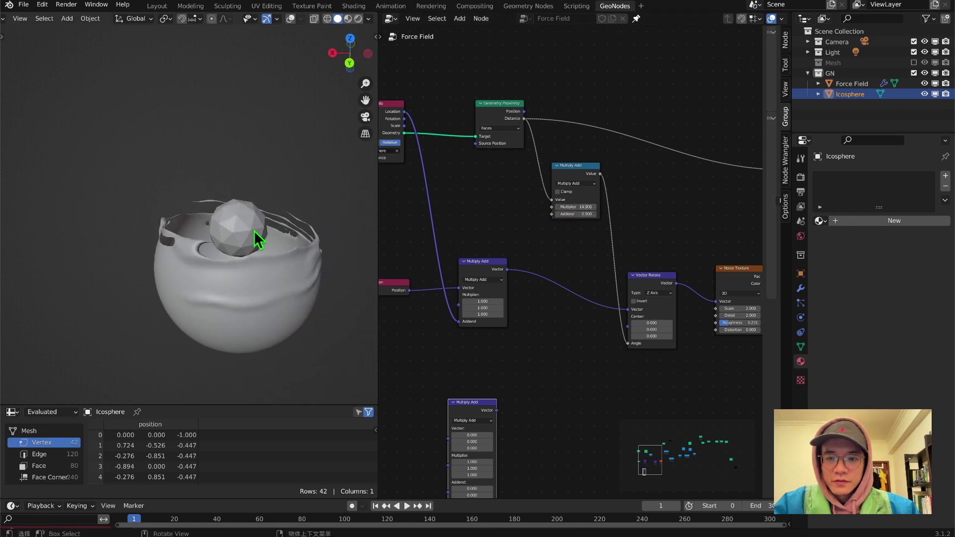
middle_click_drag(85, 255, 269, 196)
key("s")
left_click(267, 232)
key("g")
left_click(284, 196)
Step: Route Geometry Proximity's Position through a Distance node and a second Multiply Add node into Vector Rotate's Angle
key("g")
left_click(595, 288)
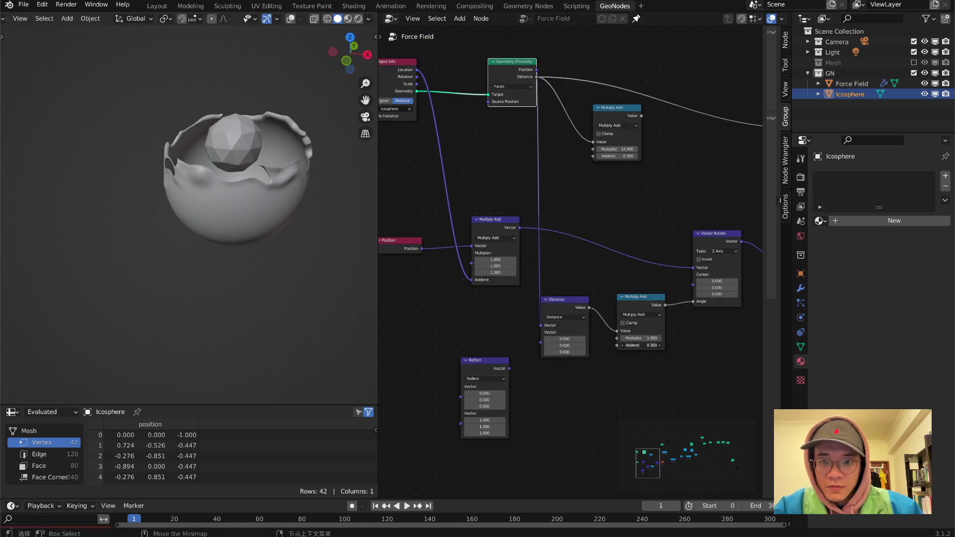
key("shift+a")
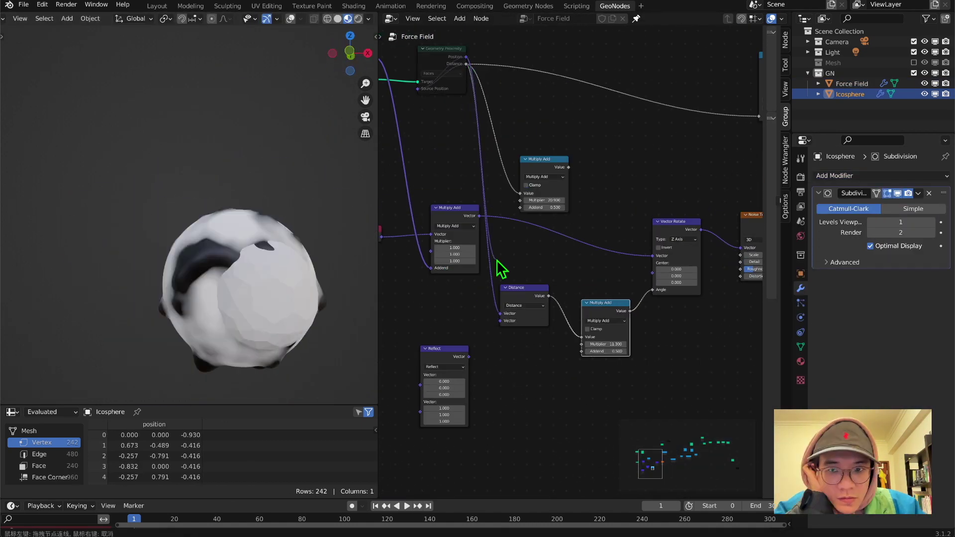
Step: Move the icosphere against the force field, then select the force field and inspect its rim from several angles
key("g")
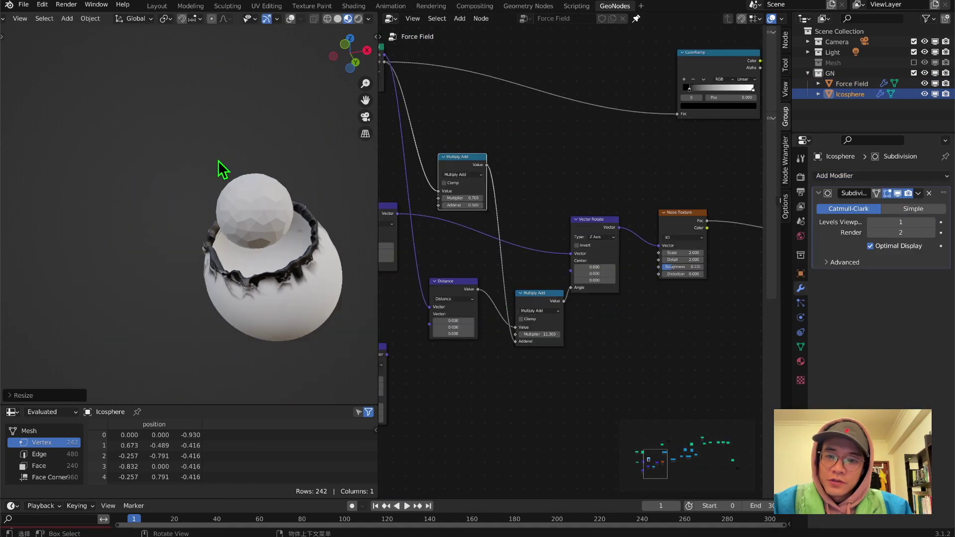
middle_click_drag(213, 168, 252, 231)
middle_click_drag(334, 246, 169, 180, "shift")
left_click(223, 181)
middle_click_drag(242, 181, 200, 177)
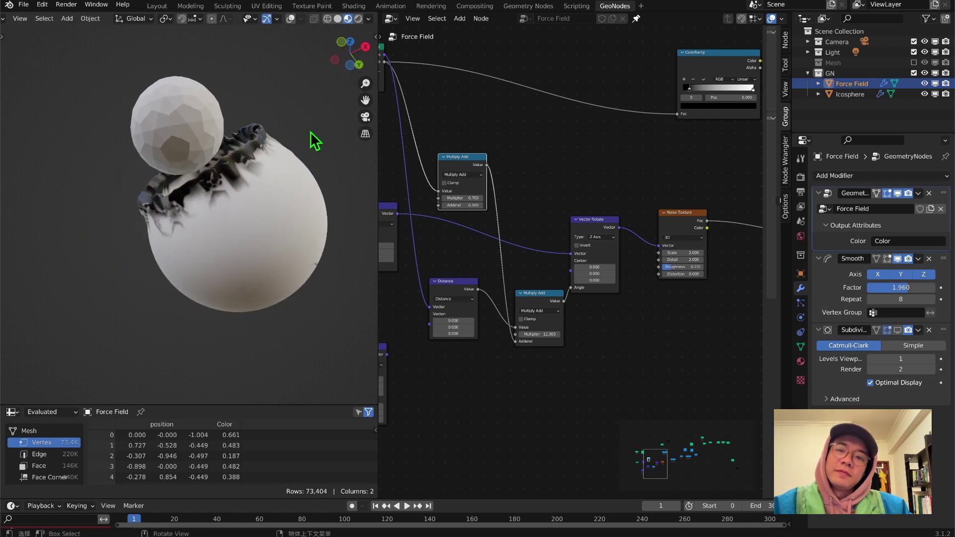
middle_click_drag(332, 175, 233, 172)
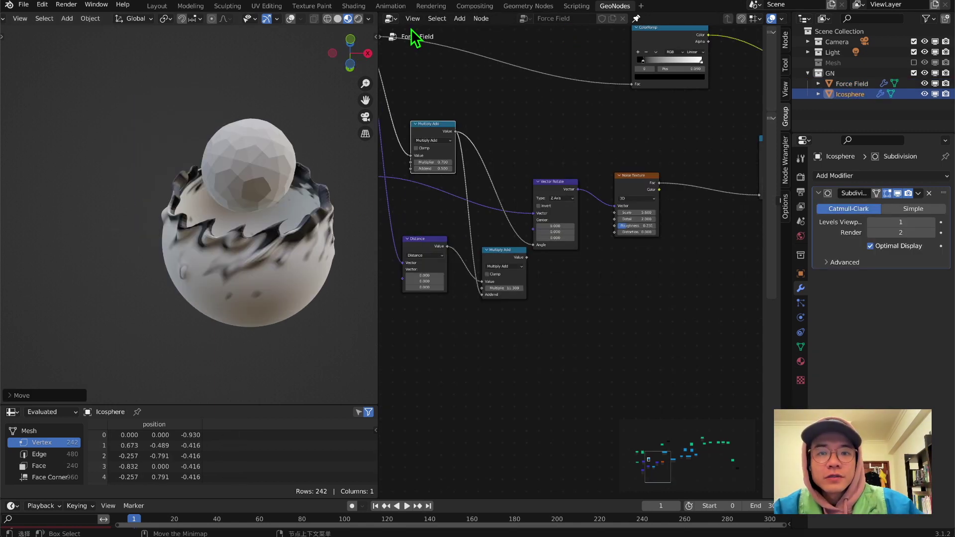
Step: Switch the node editing area from the Geometry Node Editor to the Shader Editor
left_click(391, 19)
left_click(433, 120)
left_click(391, 18)
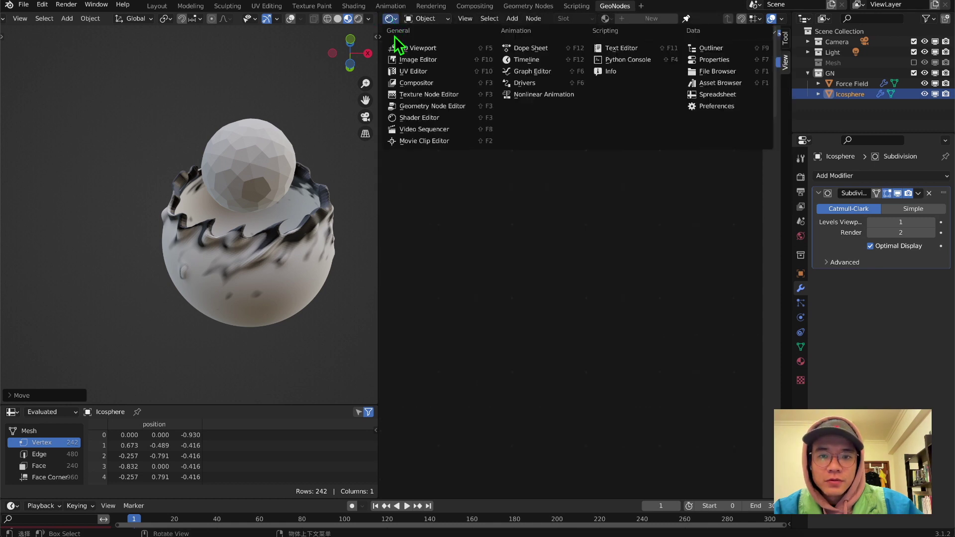
left_click(423, 123)
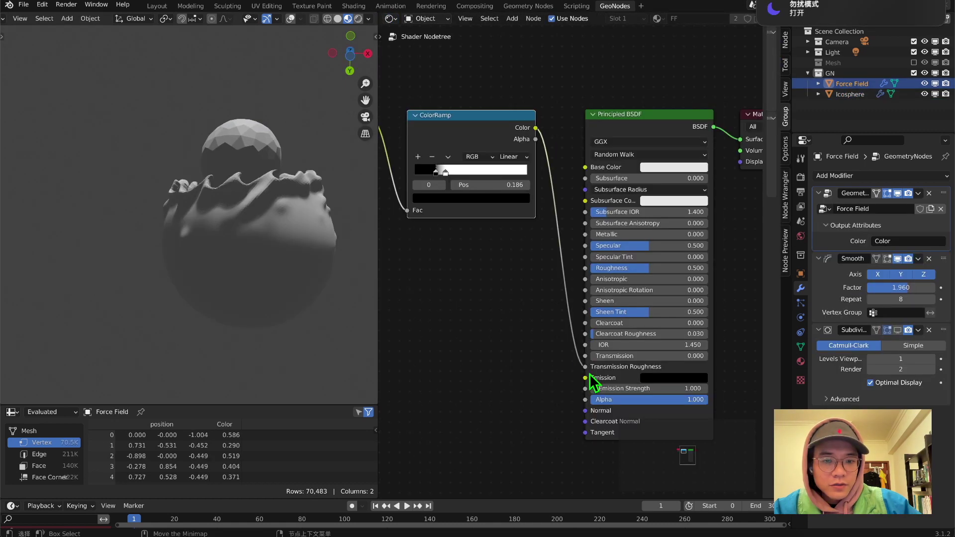
Step: Connect the ColorRamp's Color to the Principled BSDF's Emission Strength and set the Emission color to white
mouse_move(590, 375)
left_mouse_down()
mouse_move(585, 367)
mouse_move(585, 378)
left_mouse_up()
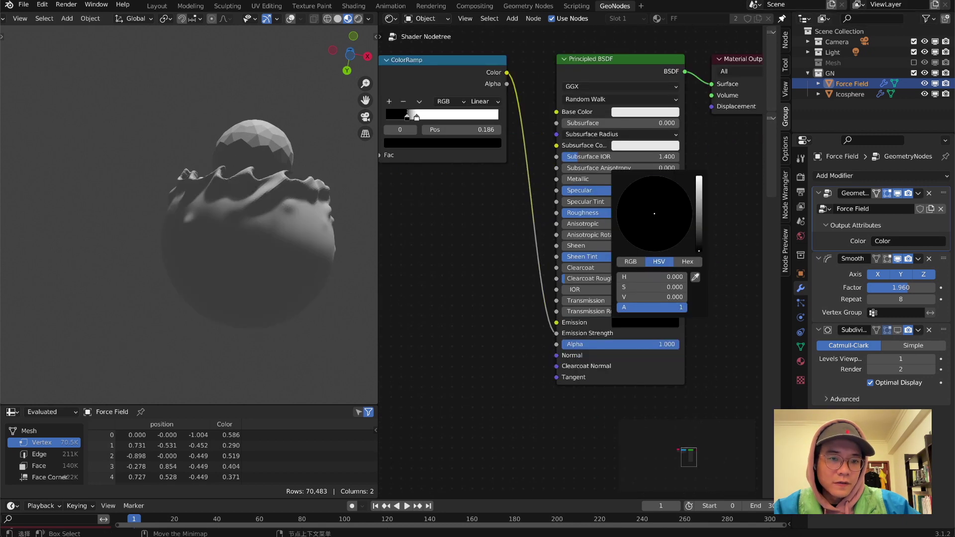
left_click_drag(699, 251, 699, 176)
middle_click_drag(445, 107, 555, 132)
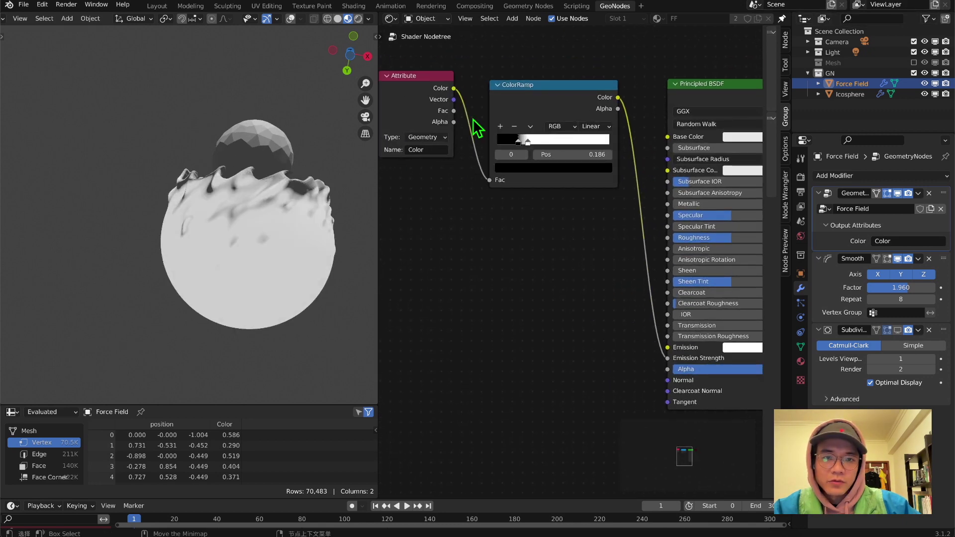
Step: Duplicate the ColorRamp, feed the copy from the Attribute's Color, and connect its Color to the Principled BSDF's Emission Strength
scroll(404, 116, "down", 7)
left_click_drag(417, 103, 599, 213)
left_click_drag(568, 169, 529, 215)
middle_click_drag(277, 217, 226, 274)
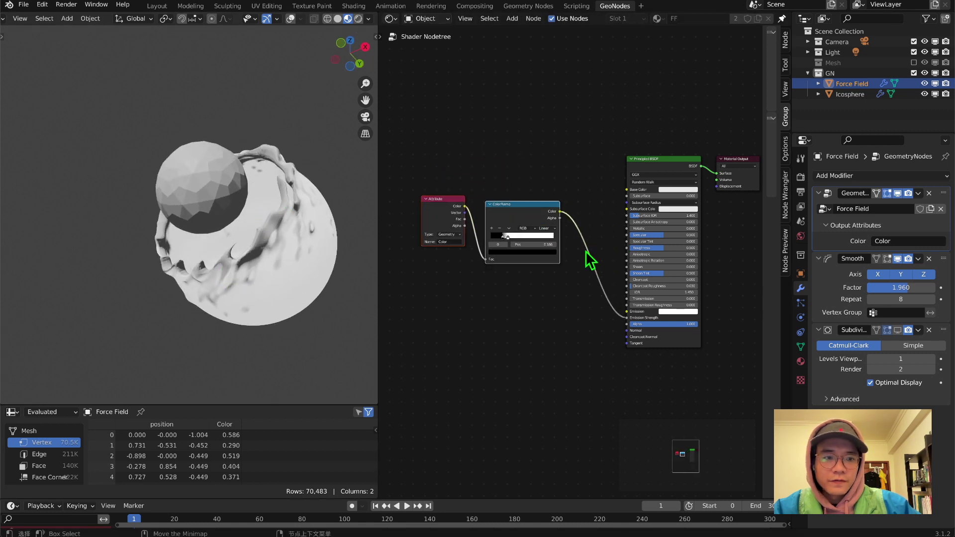
key("shift+d")
left_click(547, 296)
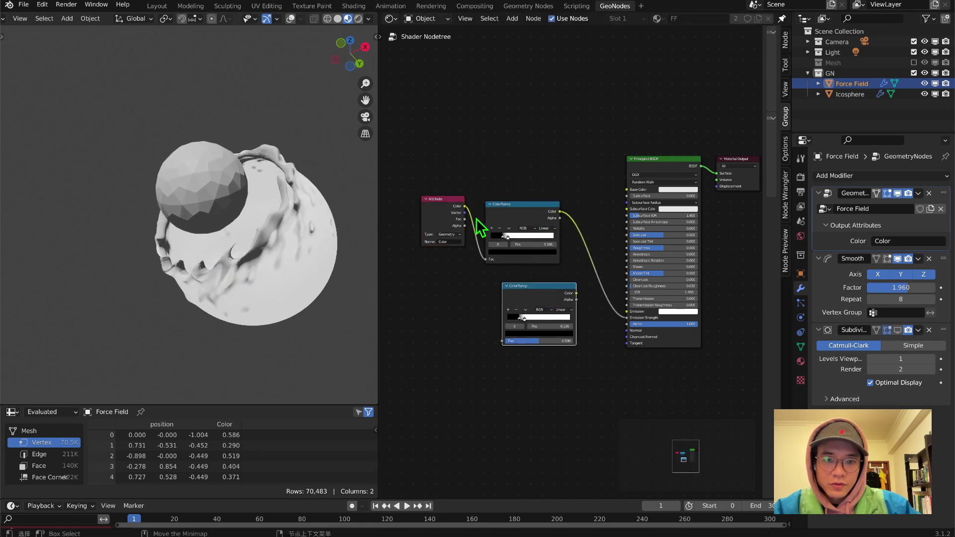
left_click_drag(465, 207, 503, 340)
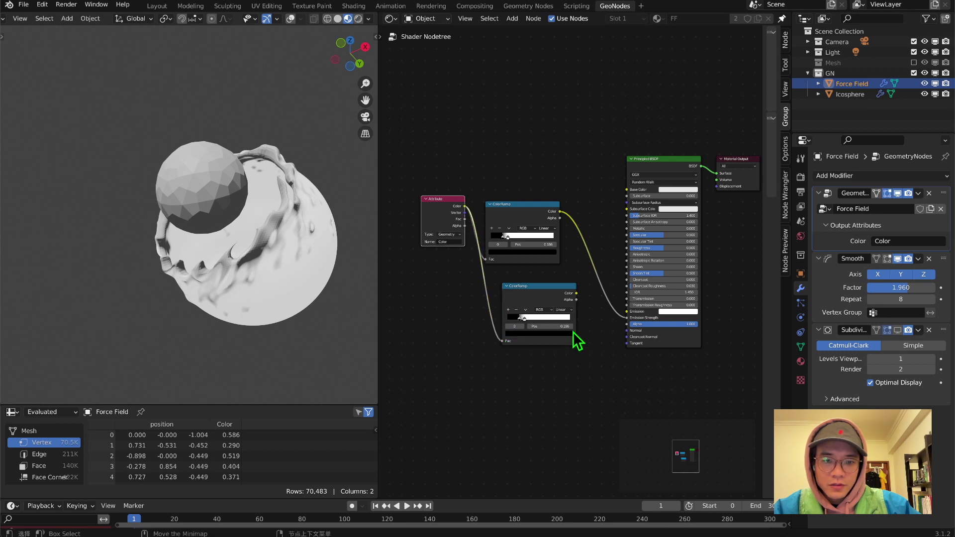
left_click_drag(576, 293, 626, 320)
Step: Reset the duplicated ColorRamp and make its gradient run from white to black, with the black stop at 0.267
key("BackSpace")
middle_click_drag(283, 270, 356, 257)
mouse_move(507, 319)
left_mouse_down()
mouse_move(559, 324)
mouse_move(461, 312)
mouse_move(491, 316)
left_mouse_up()
key("g")
left_click(538, 318)
middle_click_drag(336, 249, 204, 276)
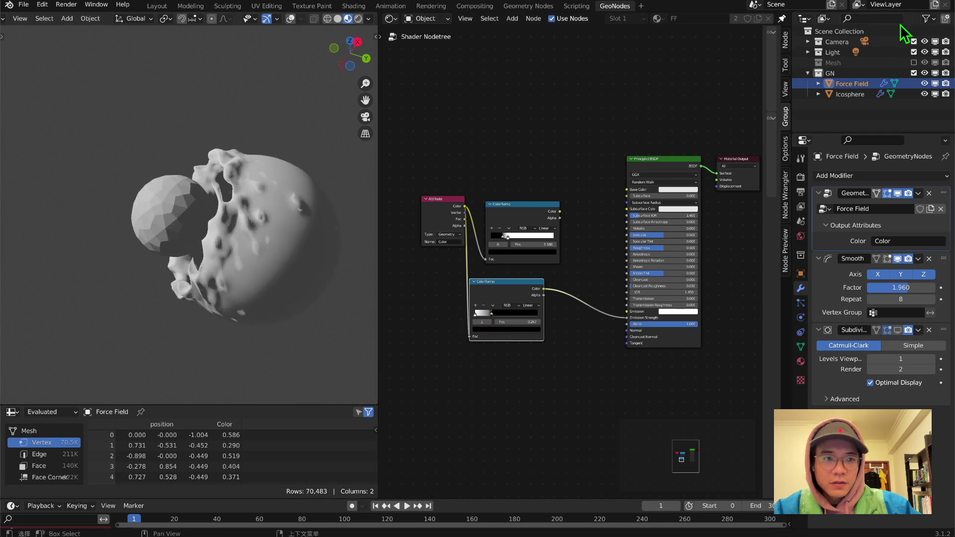
Step: Exclude the Light collection and set the black stop of the duplicated ColorRamp to 0.238
left_click(913, 52)
left_click_drag(559, 281, 554, 283)
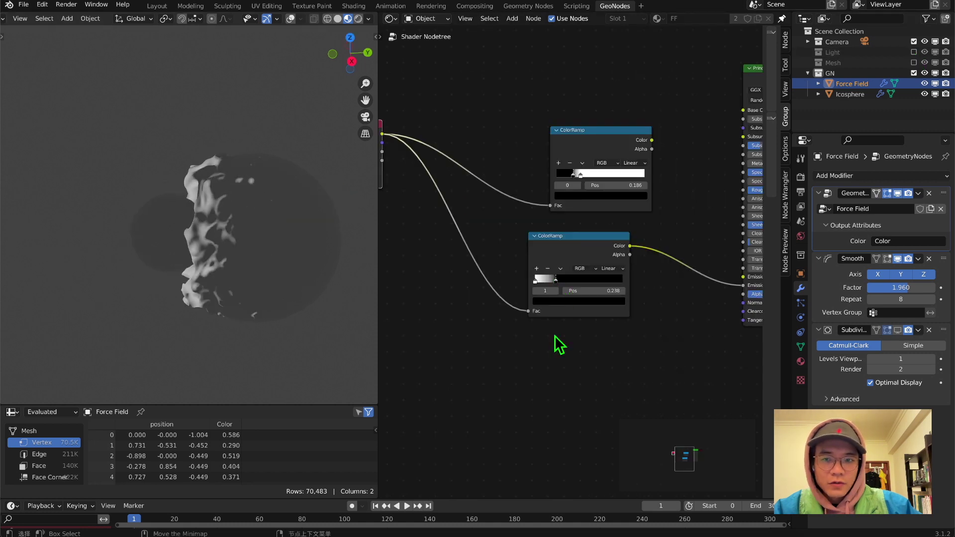
Step: Insert a Math node set to Multiply between the duplicated ColorRamp and Emission Strength, with a value of 1.100
key("shift+a")
left_click(549, 366)
type("math")
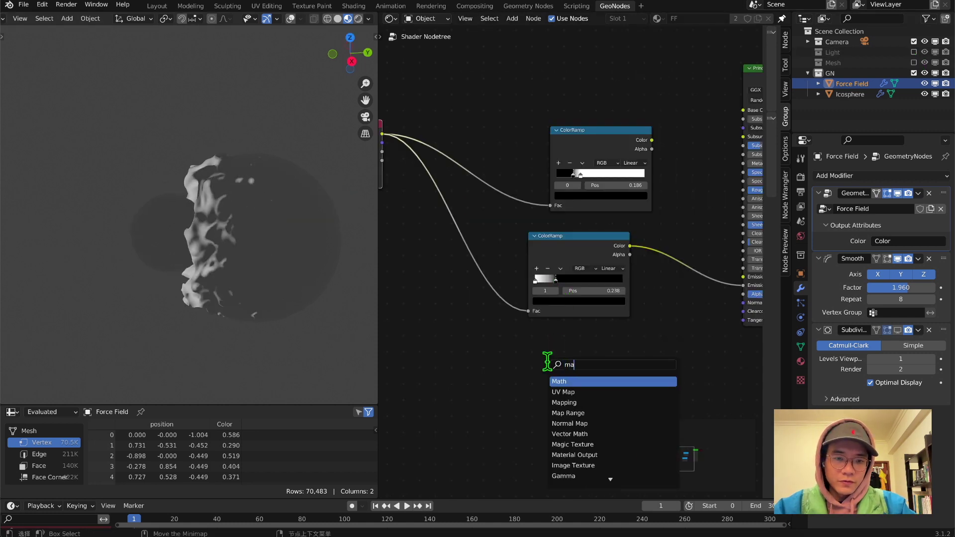
key("Return")
left_click(669, 259)
left_click(672, 267)
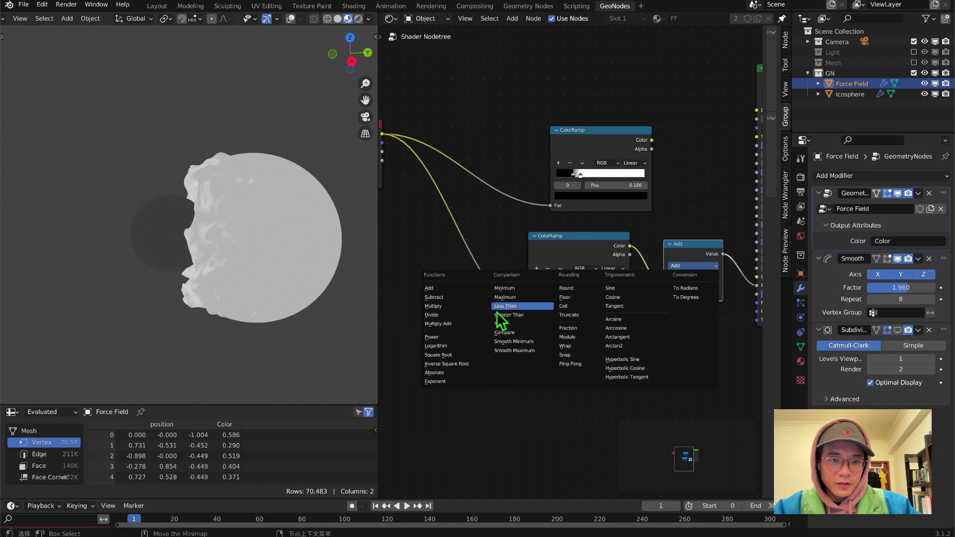
left_click(434, 306)
middle_click_drag(697, 275, 631, 300)
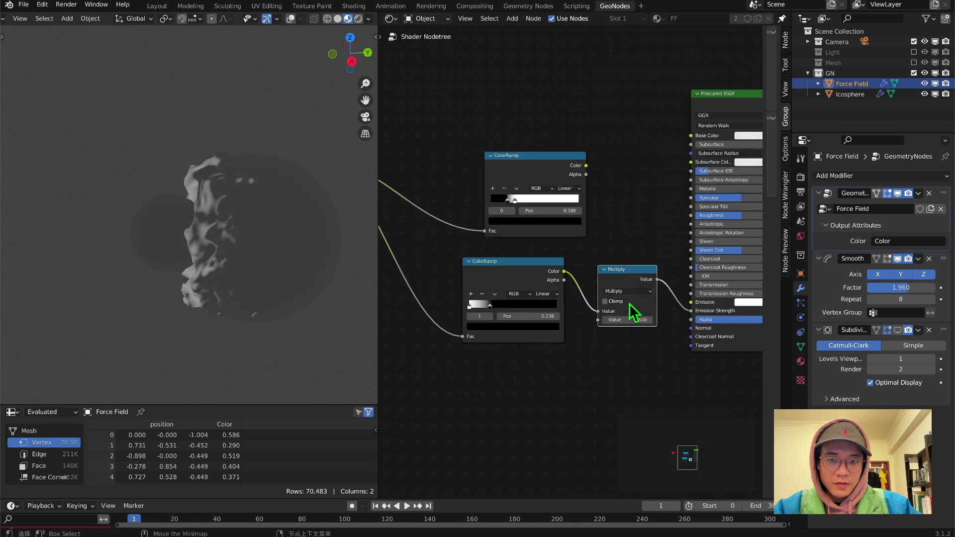
mouse_move(631, 316)
left_mouse_down()
mouse_move(677, 316)
mouse_move(647, 316)
left_mouse_up()
Step: Set the World background strength to 0.200
middle_click_drag(127, 233, 219, 209)
left_click(800, 236)
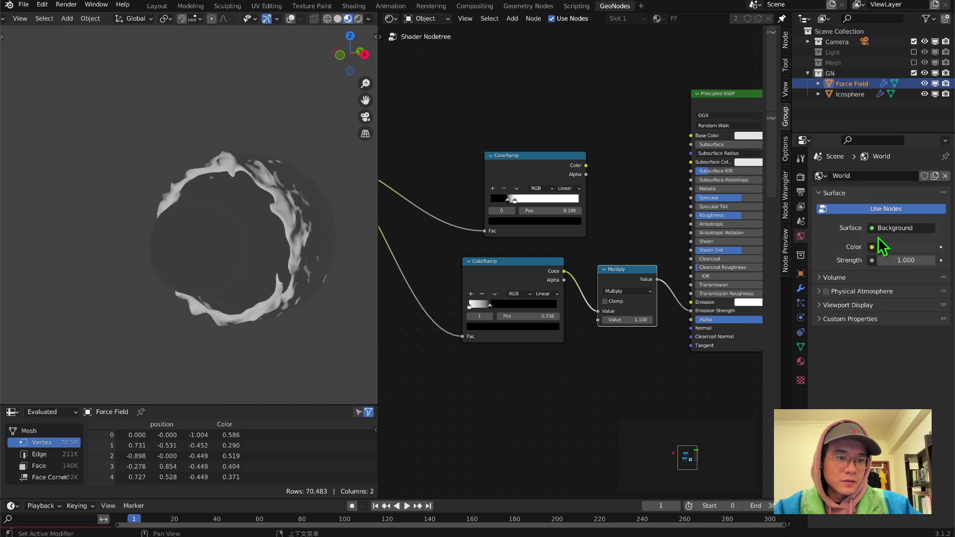
mouse_move(906, 261)
left_mouse_down()
mouse_move(856, 260)
mouse_move(896, 261)
left_mouse_up()
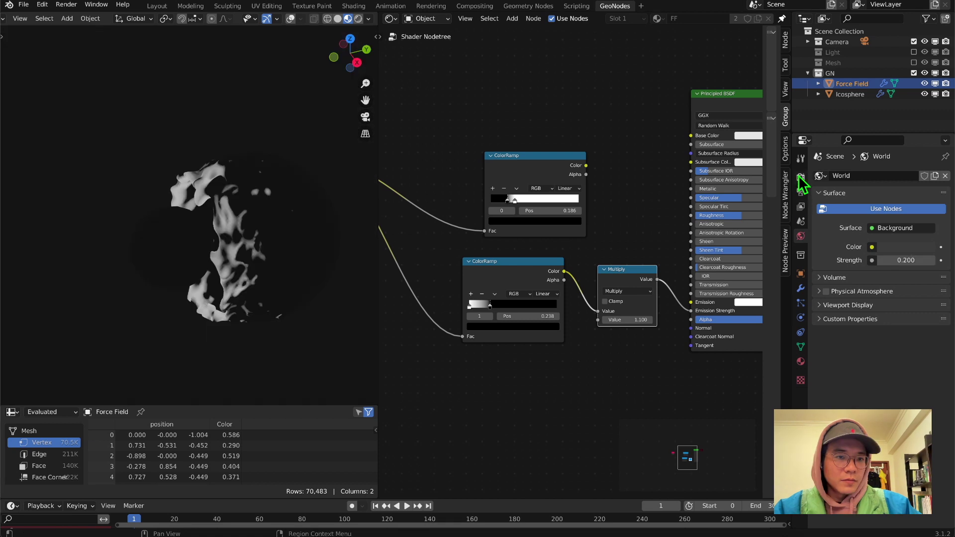
Step: Show the Eevee render settings and raise the emission Multiply node's value to 12.300
left_click(801, 159)
left_click(801, 176)
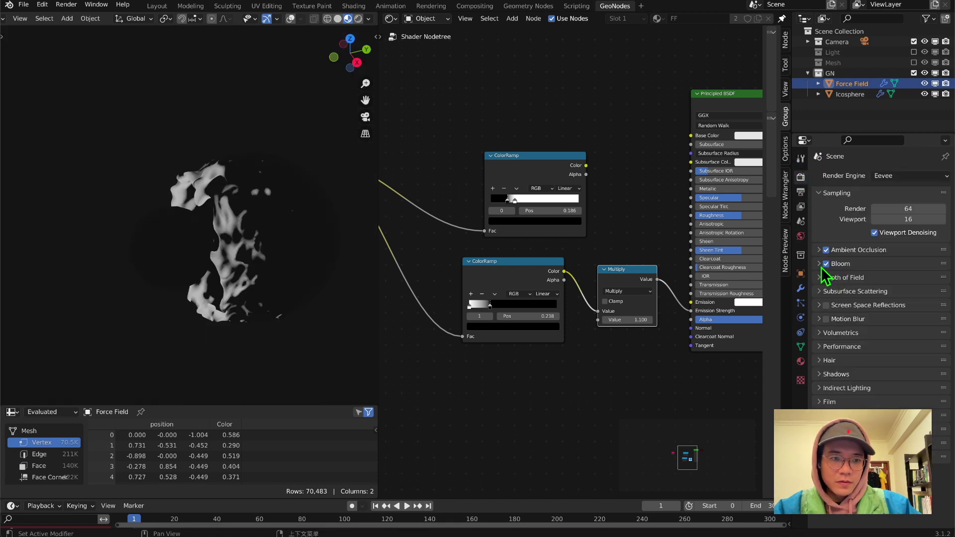
left_click_drag(642, 320, 682, 320)
Step: Select the icosphere and move it against the force field's glowing rim
mouse_move(125, 219)
middle_mouse_down()
mouse_move(213, 164)
mouse_move(266, 154)
mouse_move(321, 222)
mouse_move(163, 158)
mouse_move(150, 170)
mouse_move(143, 222)
middle_mouse_up()
left_click(158, 221)
key("g")
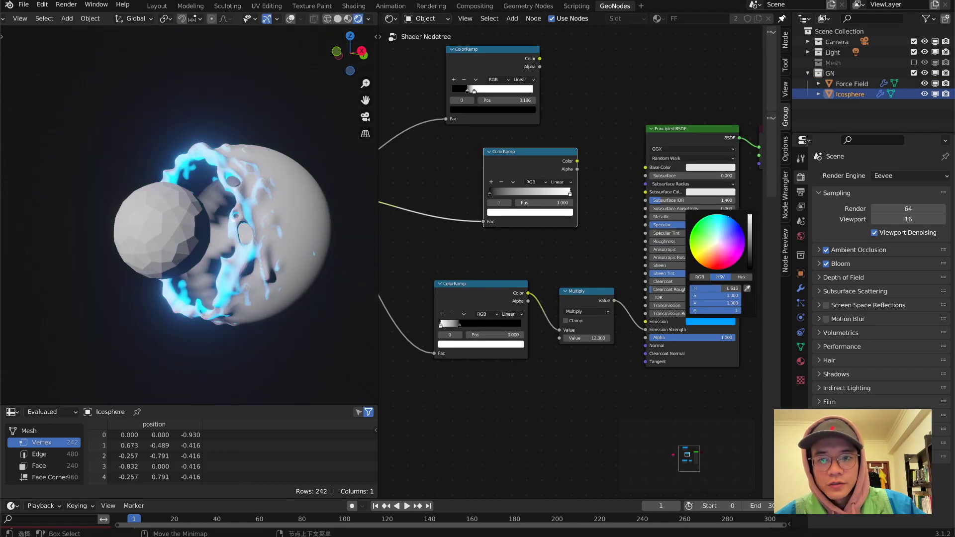
Step: Change the Principled BSDF's Emission color to green and its Base Color to black
left_click_drag(729, 217, 694, 228)
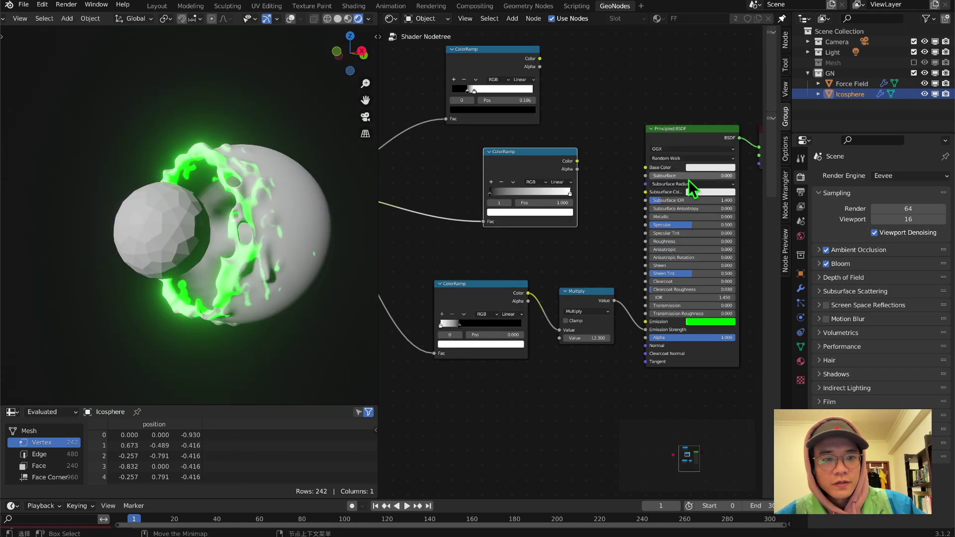
left_click(710, 168)
left_click_drag(749, 71, 751, 120)
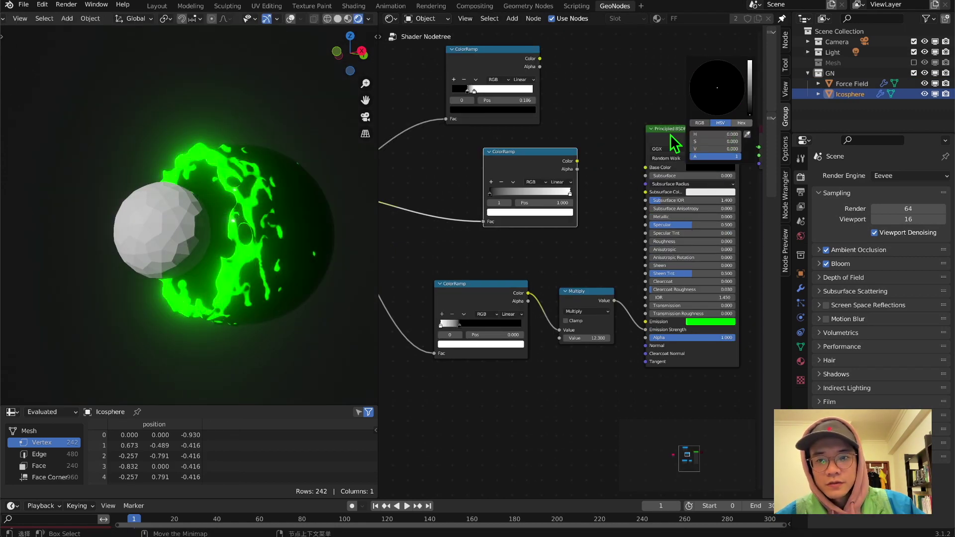